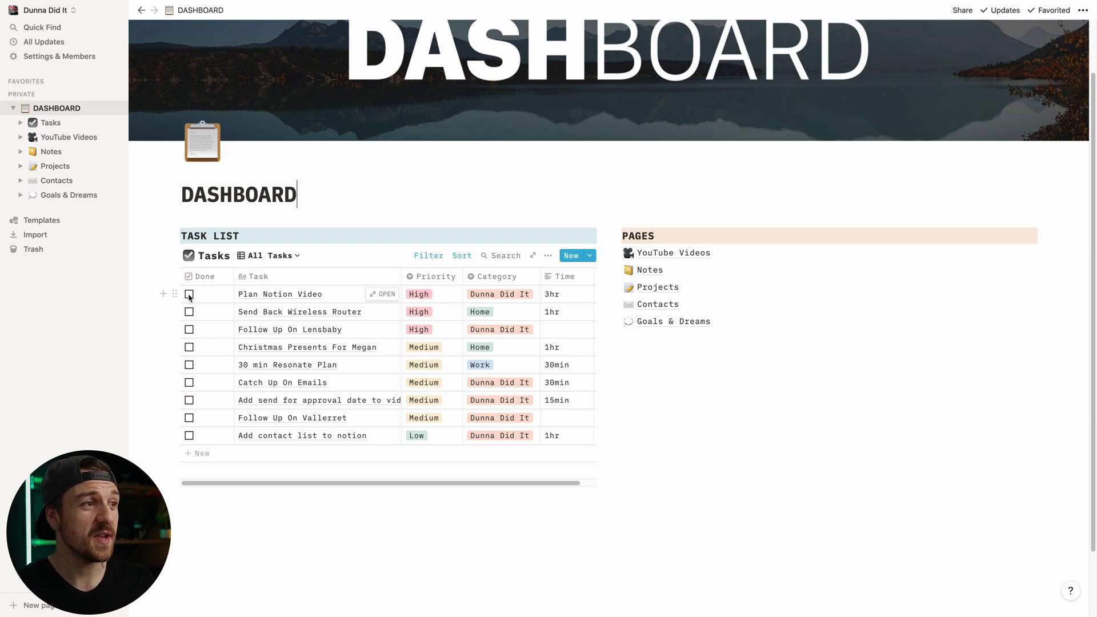
Step: Check off 'Plan Notion Video' in the Dashboard Tasks table so it drops off the list
{"action": "left_click", "coordinate": [189, 294]}
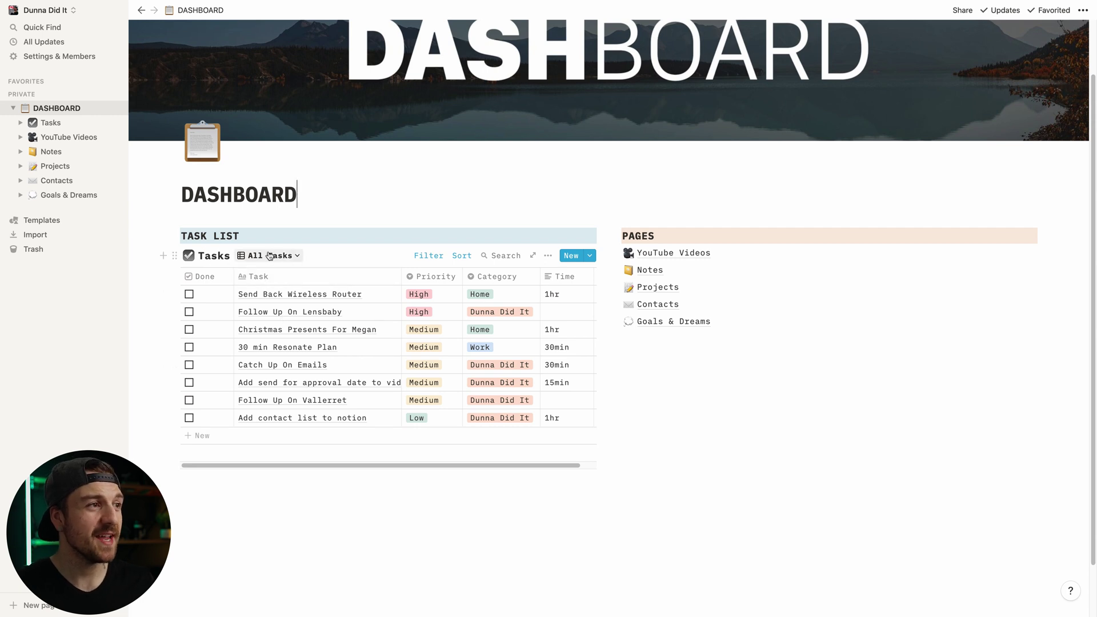
Step: Open the full Tasks page and review its Priority choices, Sort settings and Category choices without changing them
{"action": "left_click", "coordinate": [51, 123]}
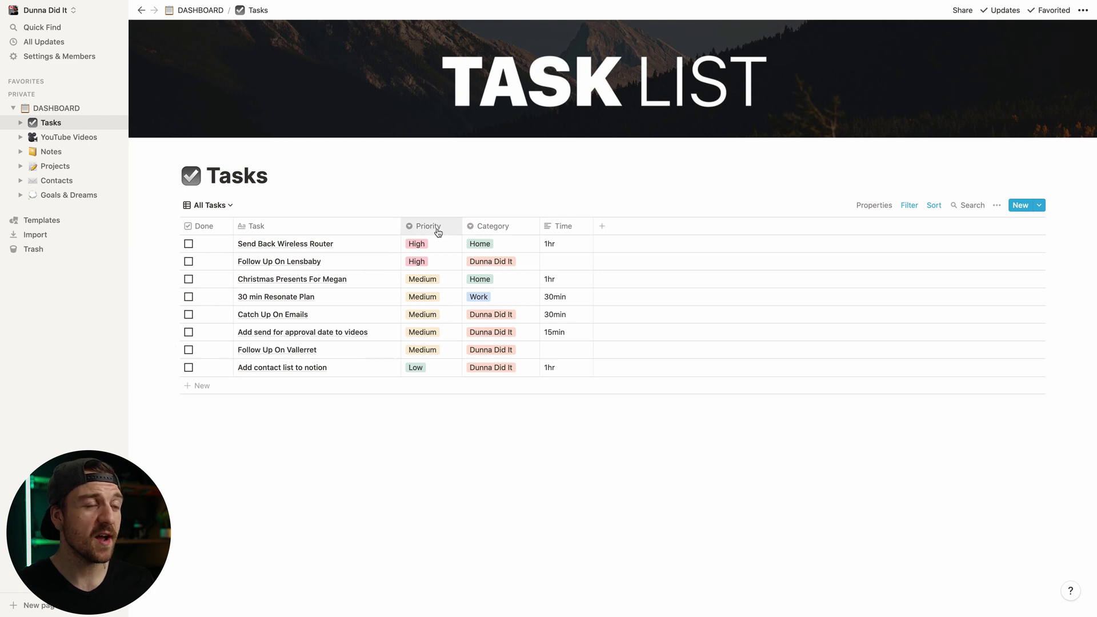
{"action": "left_click", "coordinate": [427, 244]}
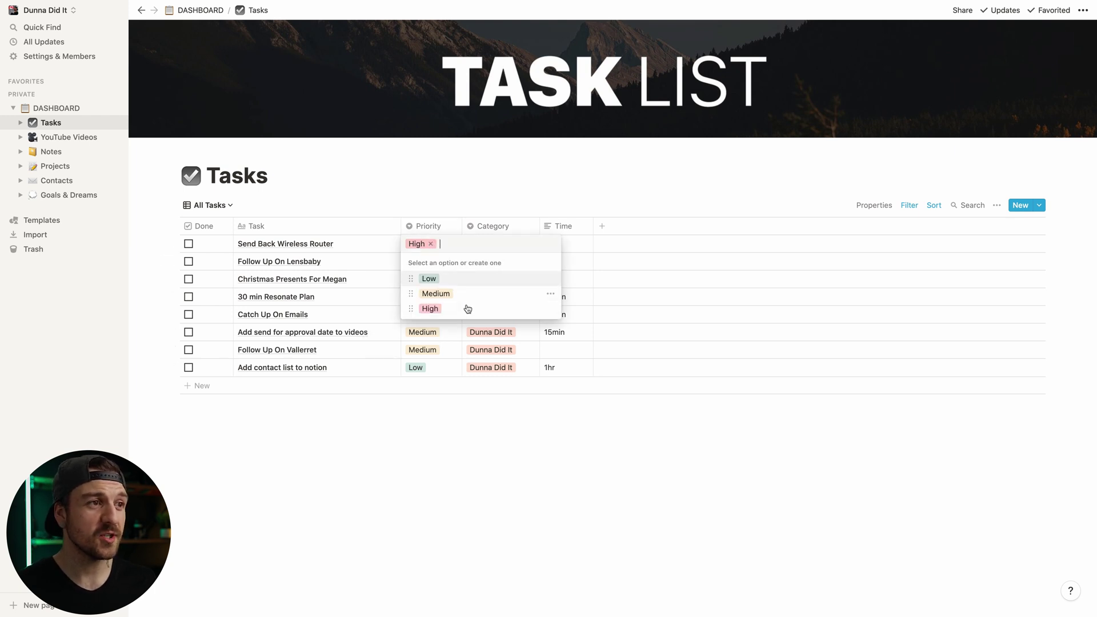
{"action": "left_click", "coordinate": [438, 431]}
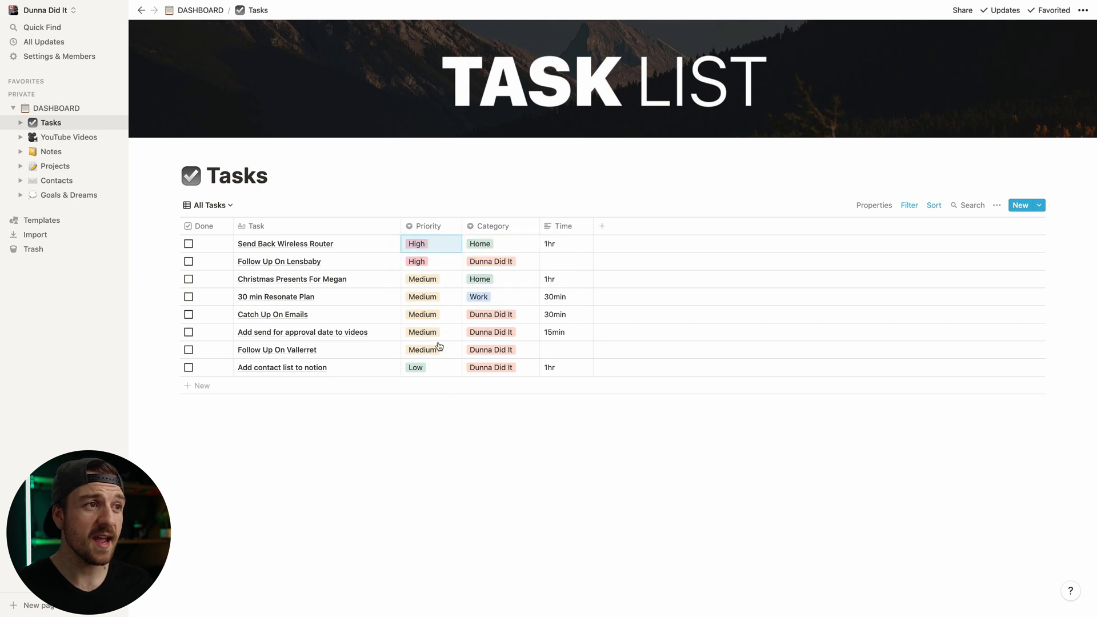
{"action": "left_click", "coordinate": [933, 205]}
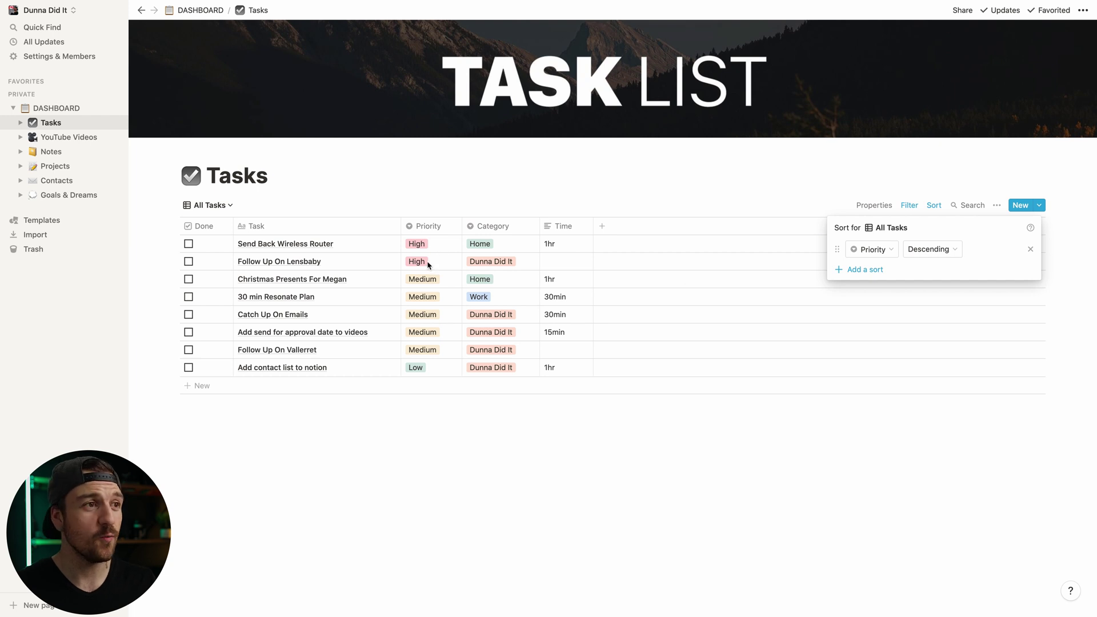
{"action": "left_click", "coordinate": [455, 209]}
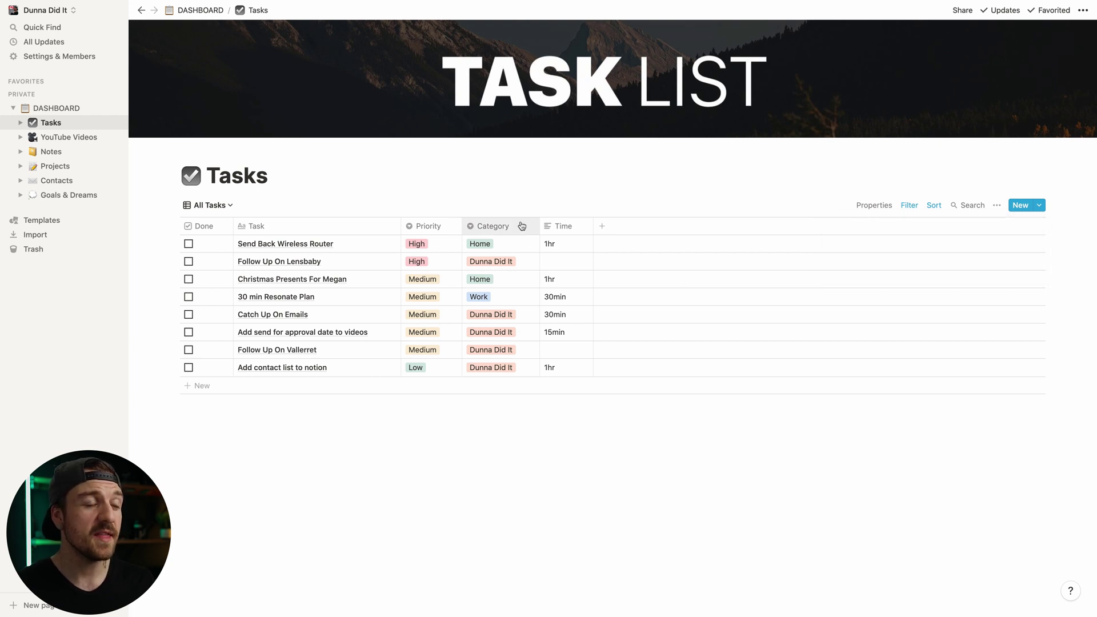
{"action": "left_click", "coordinate": [515, 246]}
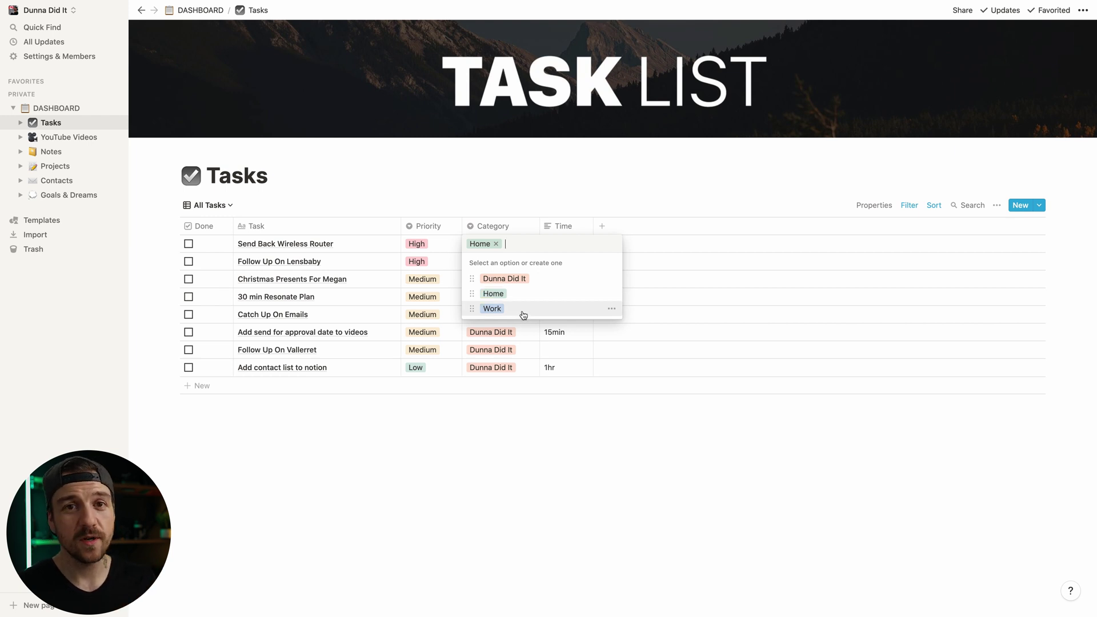
{"action": "key", "text": "Escape"}
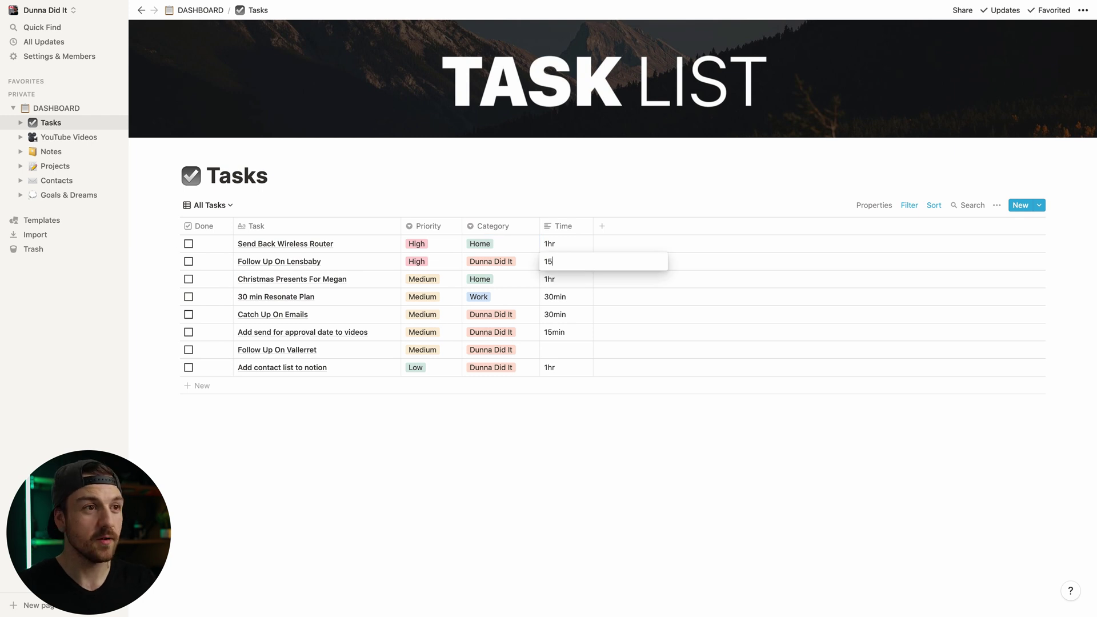
Step: Set Time to 15min for Follow Up On Lensbaby and Follow Up On Vallerret
{"action": "type", "text": "15min"}
{"action": "key", "text": "Return"}
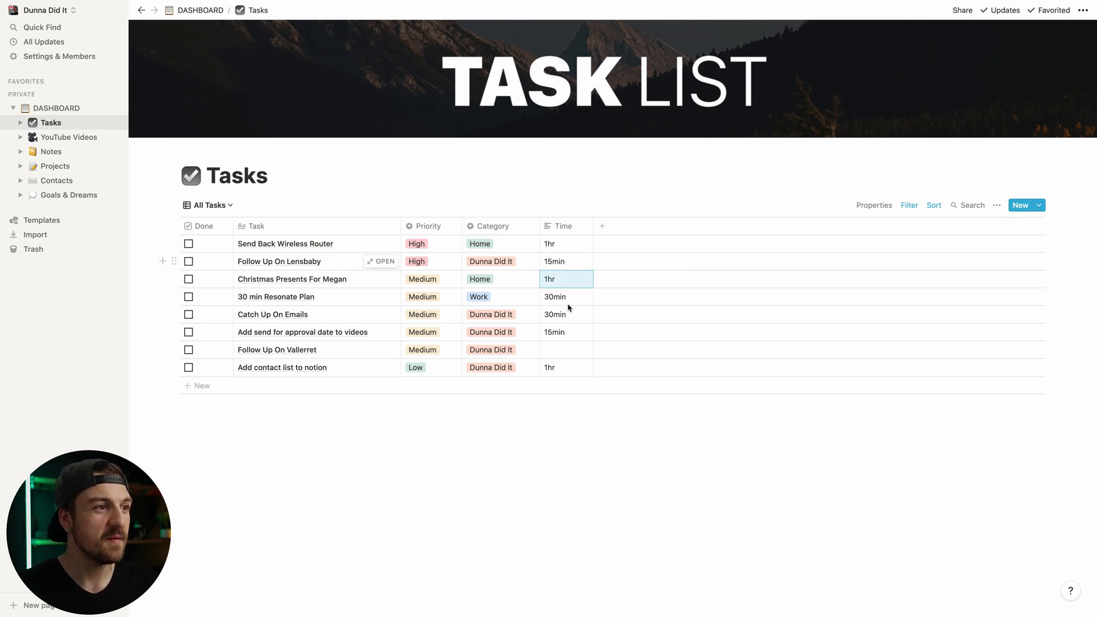
{"action": "left_click", "coordinate": [203, 387]}
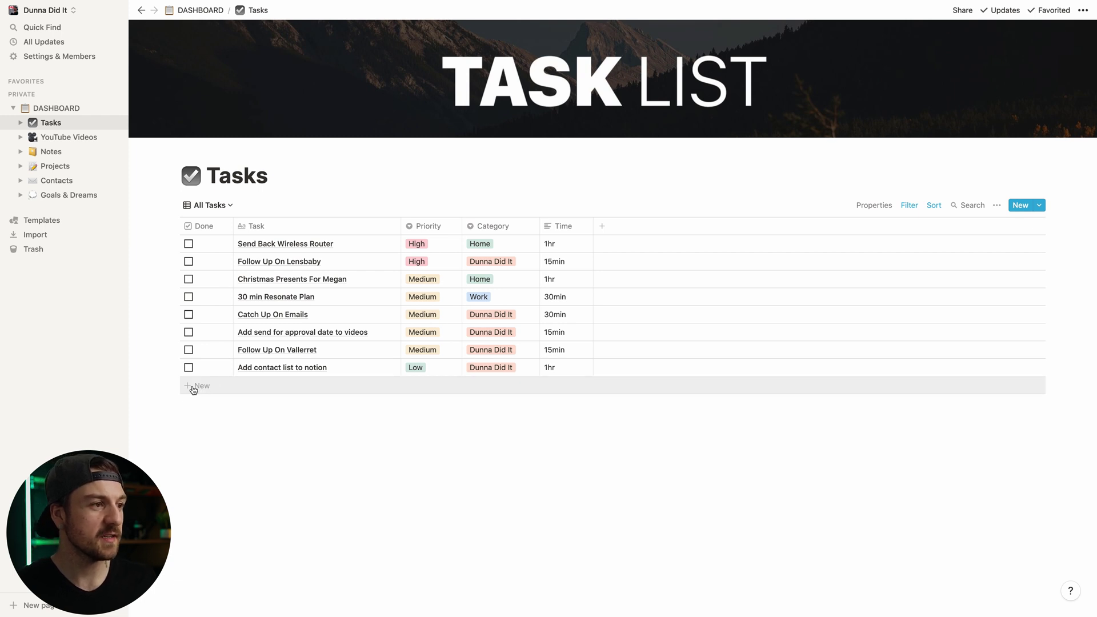
Step: Add the task 'Take Out The Garbage' with Medium priority, Home category and 10min time
{"action": "left_click", "coordinate": [194, 386]}
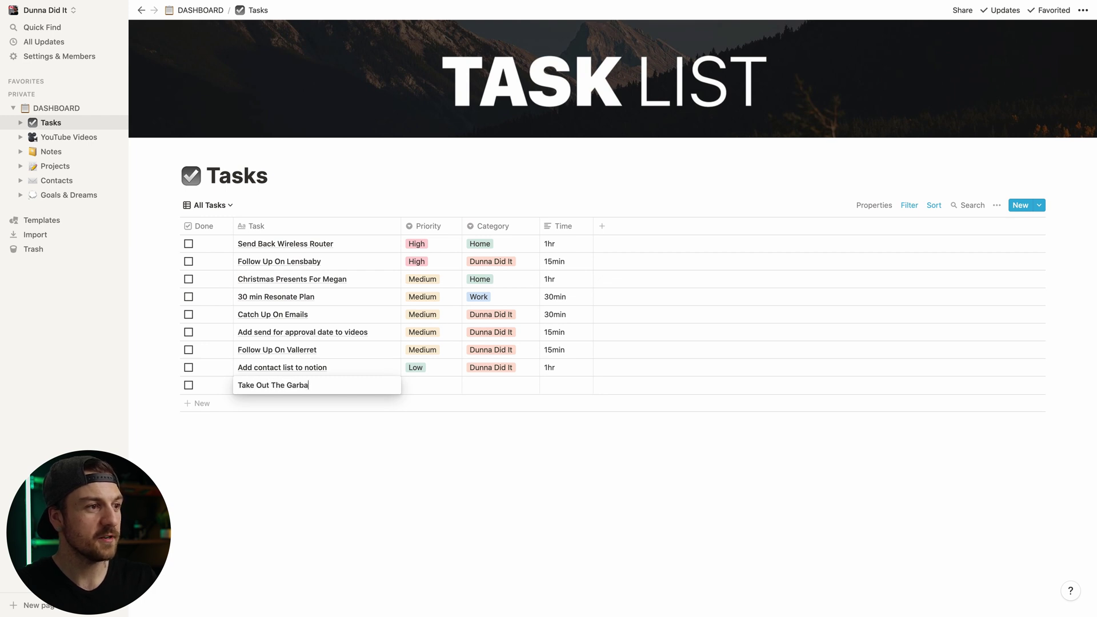
{"action": "key", "text": "Tab"}
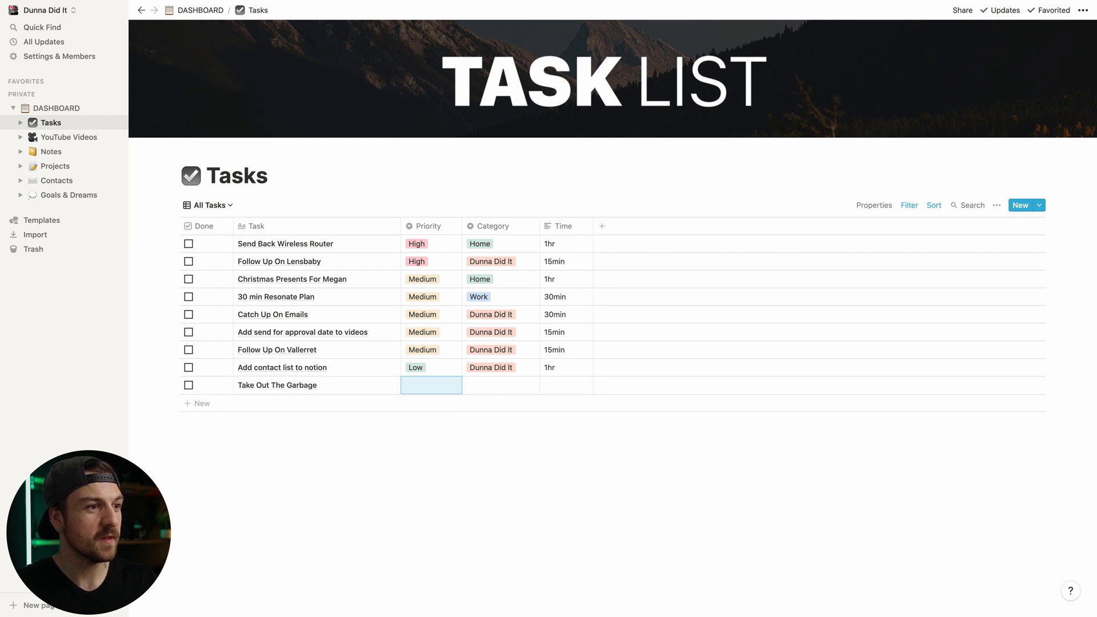
{"action": "left_click", "coordinate": [416, 387]}
{"action": "left_click", "coordinate": [439, 435]}
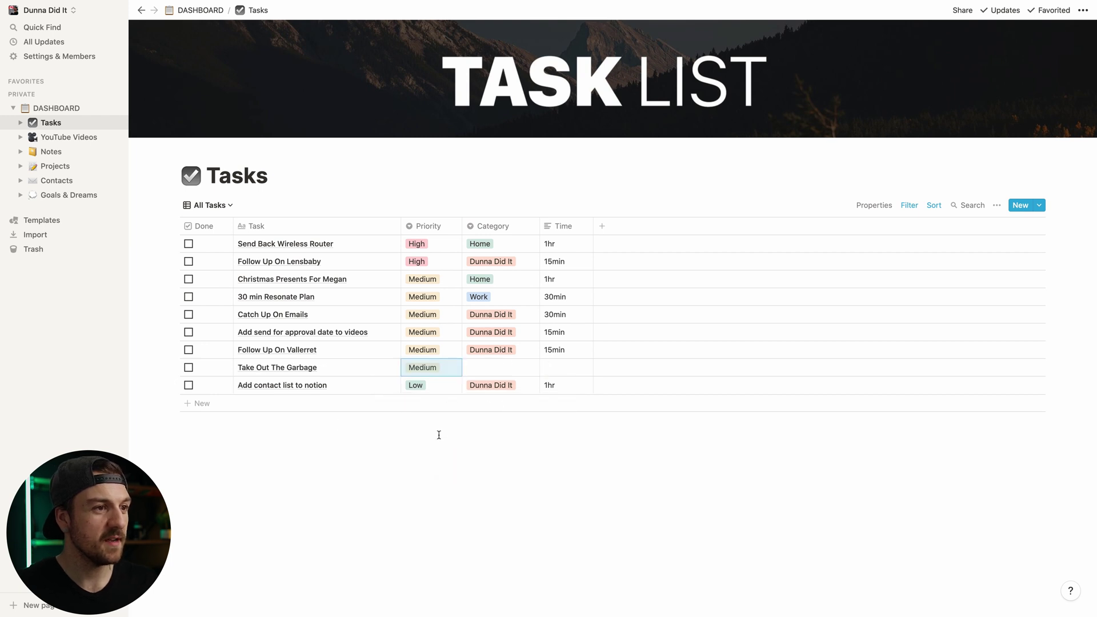
{"action": "left_click", "coordinate": [494, 369]}
{"action": "left_click", "coordinate": [518, 419]}
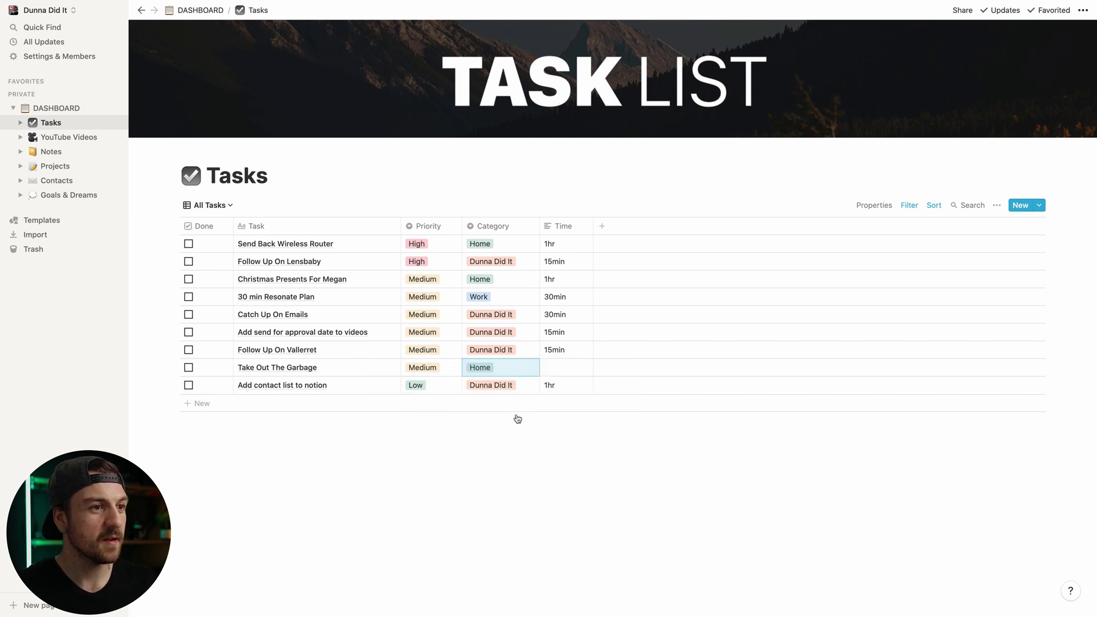
{"action": "left_click", "coordinate": [556, 368]}
{"action": "type", "text": "10min"}
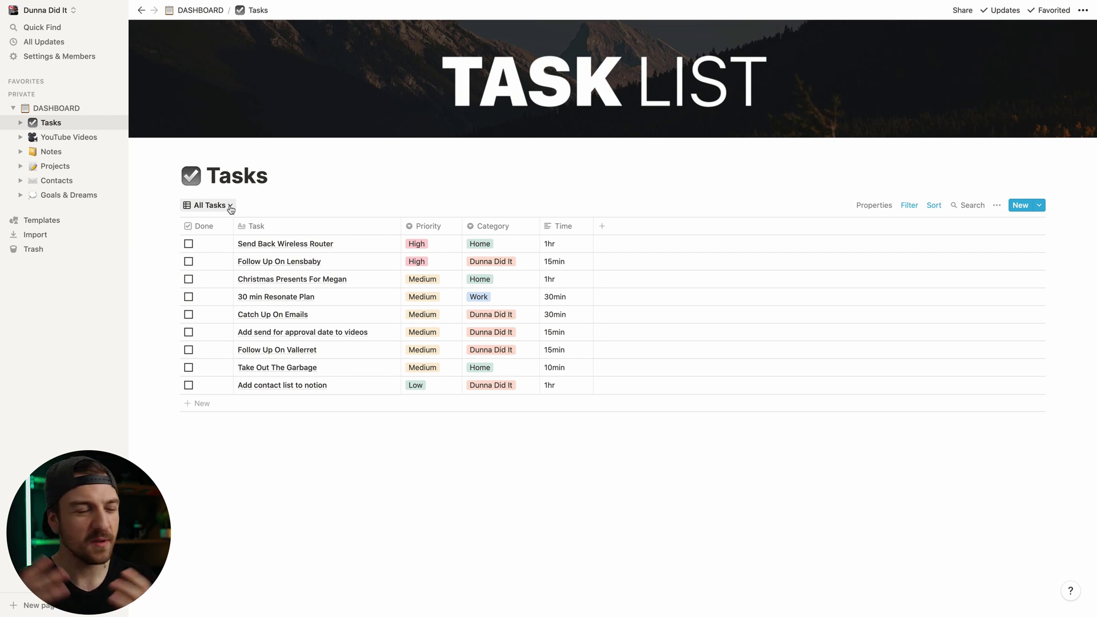
{"action": "left_click", "coordinate": [230, 207]}
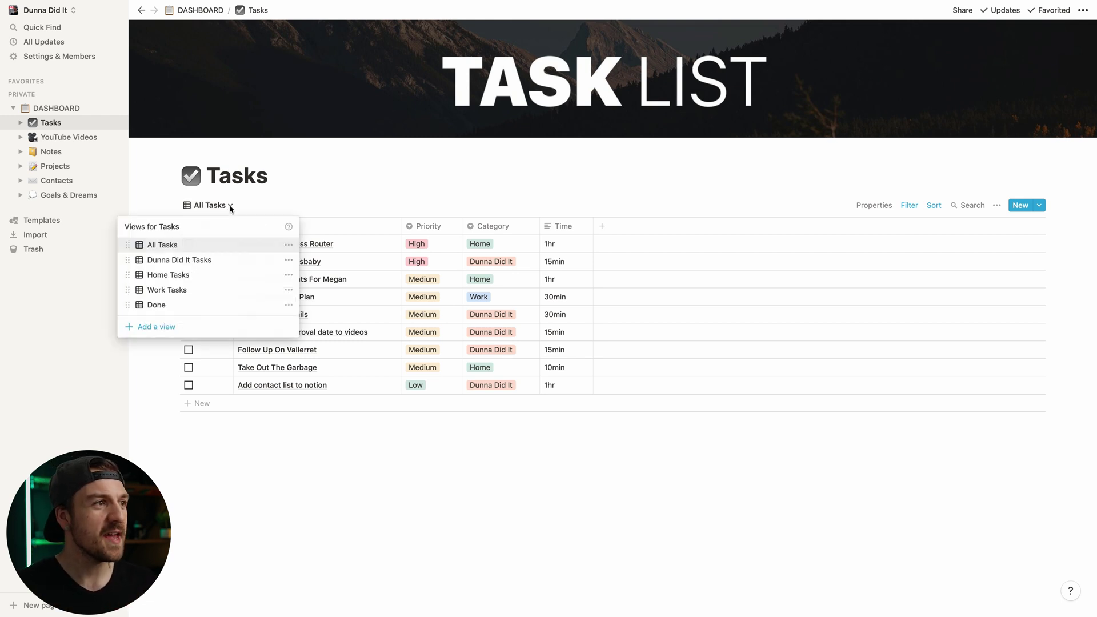
Step: Cycle the Tasks table through the Dunna Did It, Home Tasks, Work Tasks and Done views, then open Notes
{"action": "left_click", "coordinate": [213, 262]}
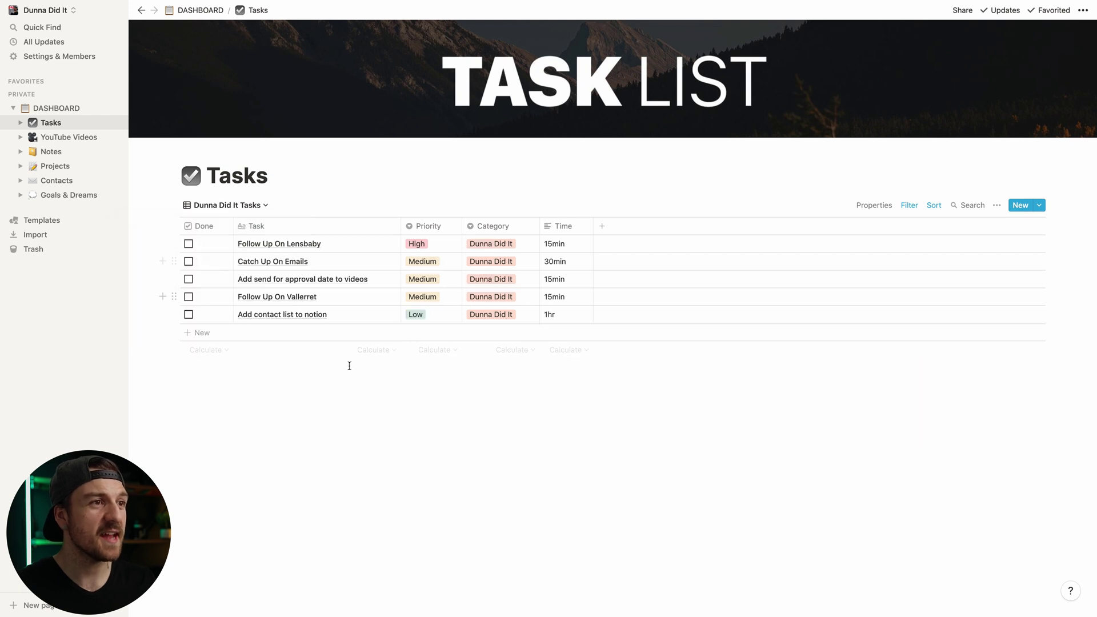
{"action": "left_click", "coordinate": [229, 205]}
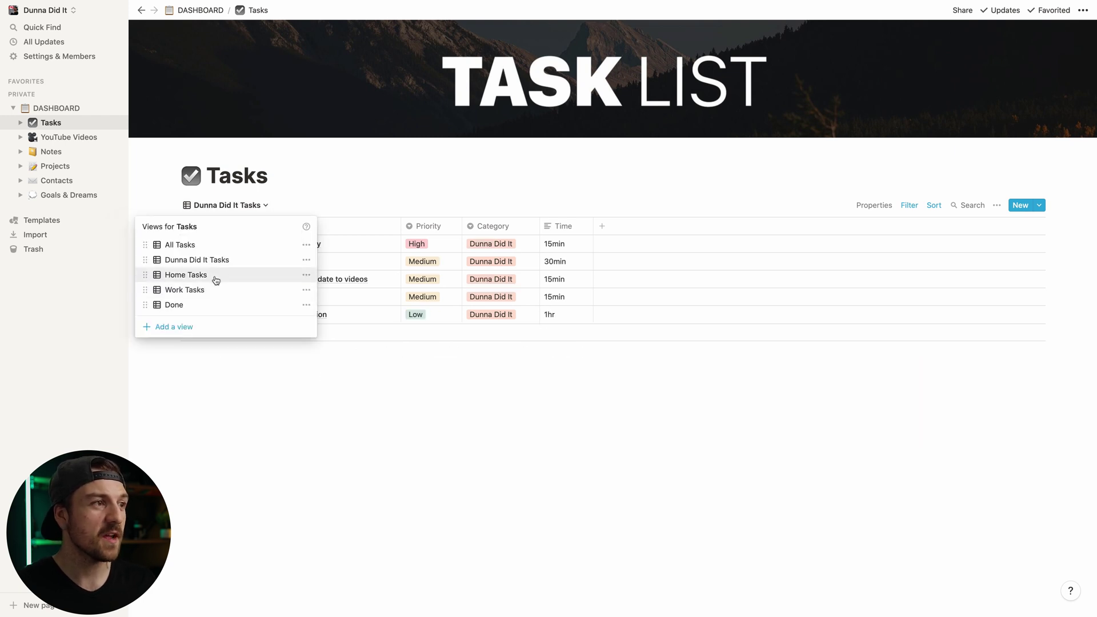
{"action": "left_click", "coordinate": [214, 276]}
{"action": "left_click", "coordinate": [225, 205]}
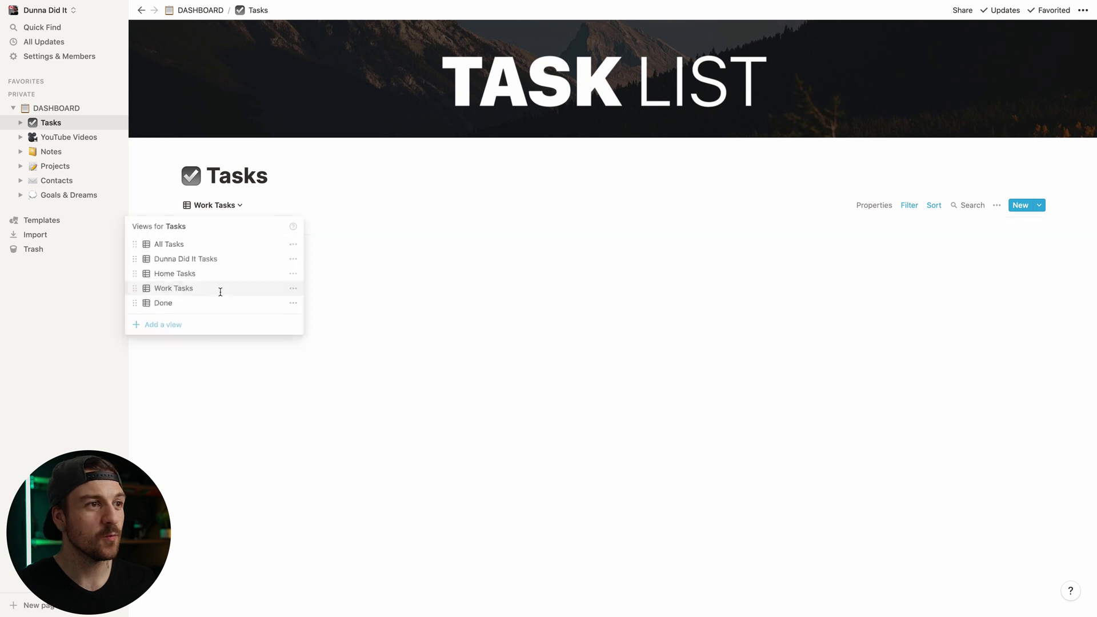
{"action": "left_click", "coordinate": [218, 288]}
{"action": "left_click", "coordinate": [240, 209]}
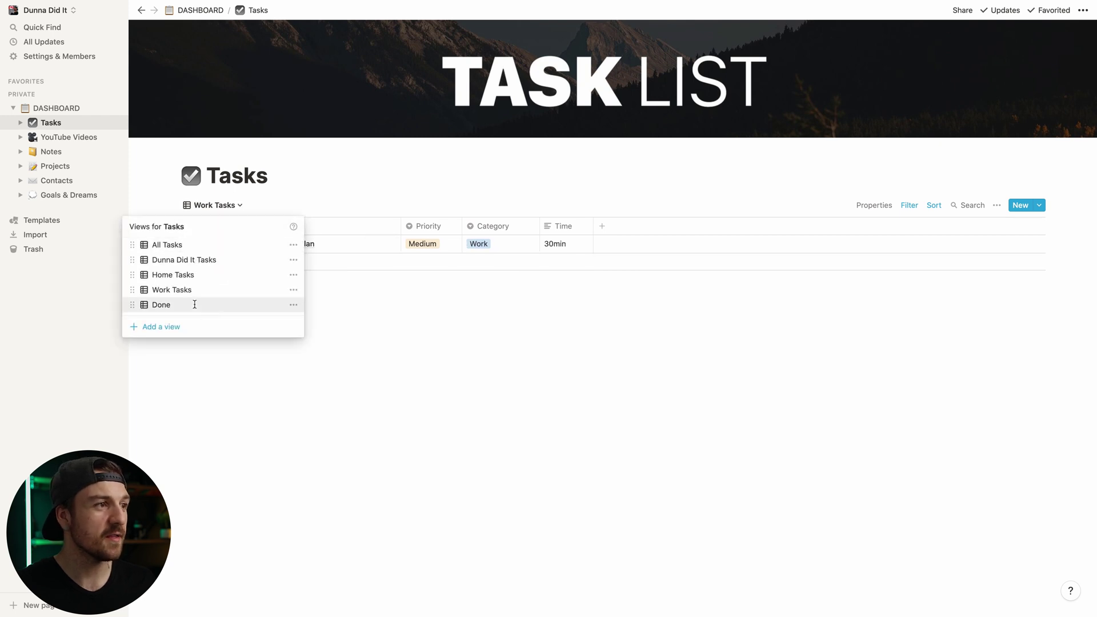
{"action": "left_click", "coordinate": [194, 304]}
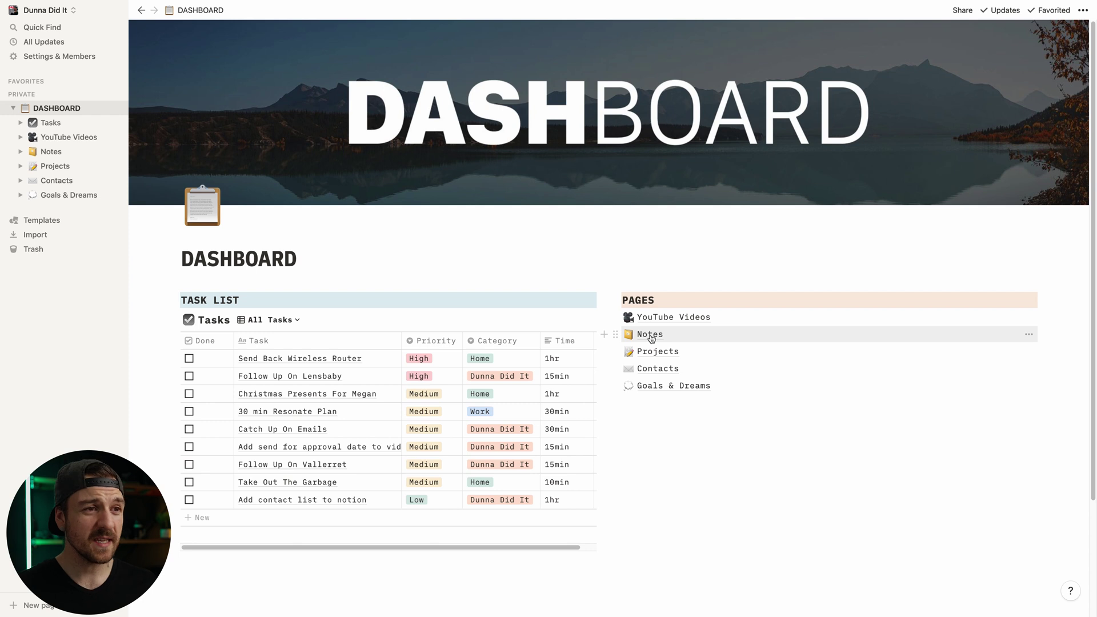
{"action": "left_click", "coordinate": [650, 336]}
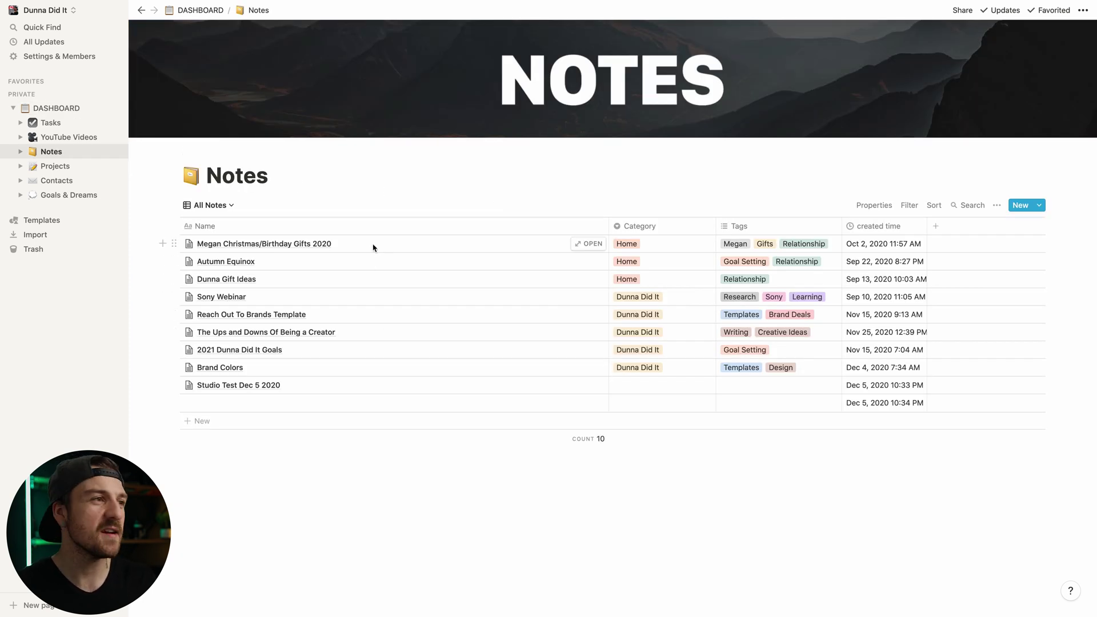
Step: Title a new note 'Recording Studio 2021 Plan' and set its category to Work
{"action": "left_click", "coordinate": [235, 206]}
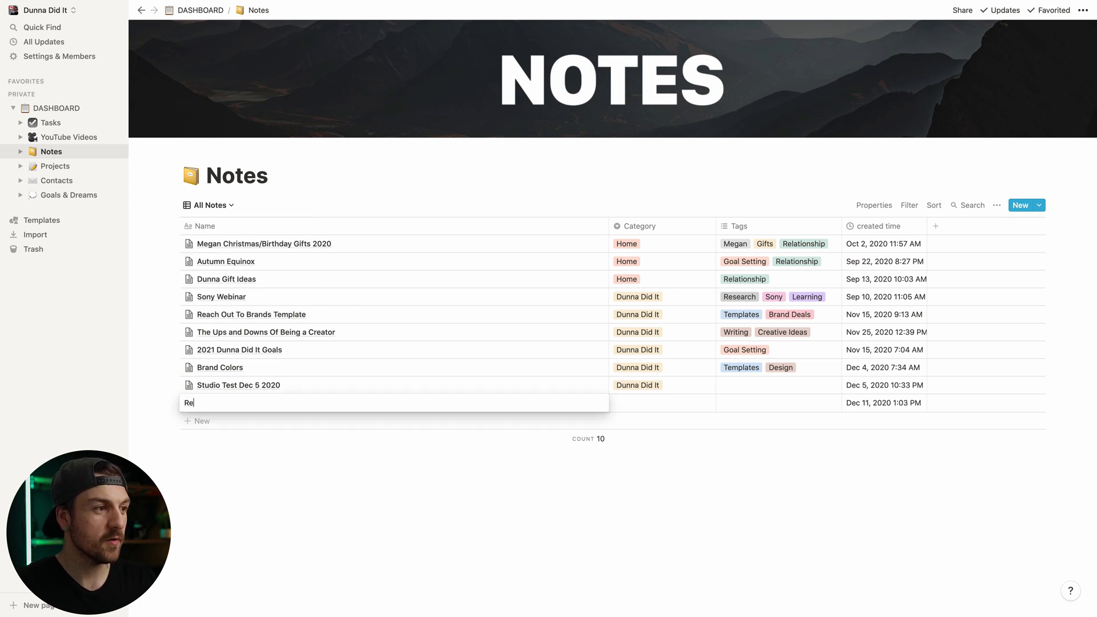
{"action": "type", "text": "Studio 2021 Plan"}
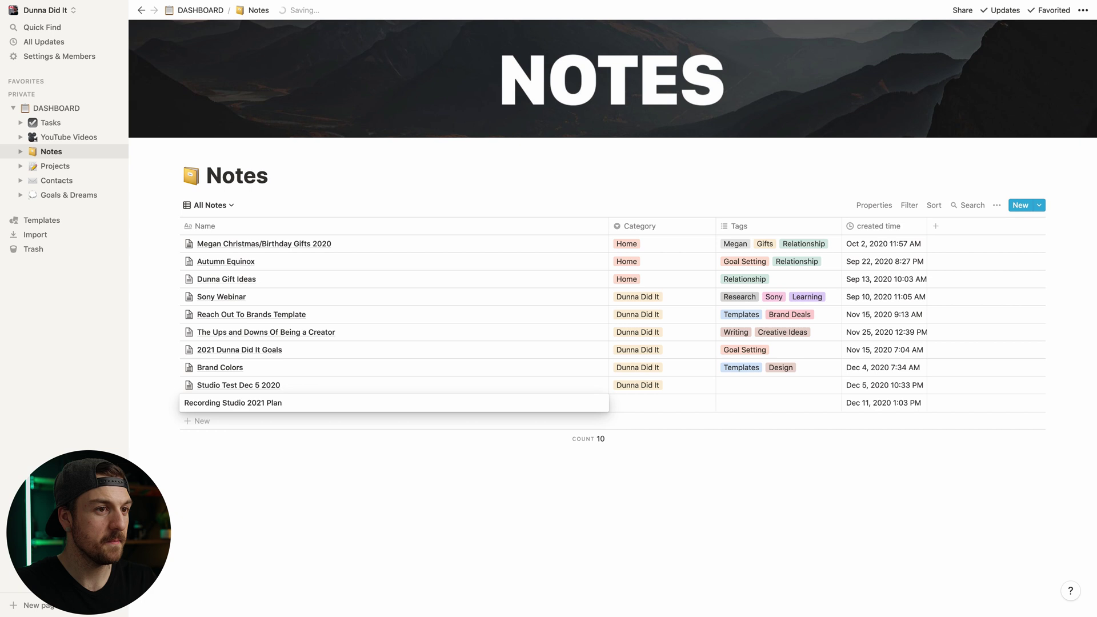
{"action": "left_click", "coordinate": [656, 403]}
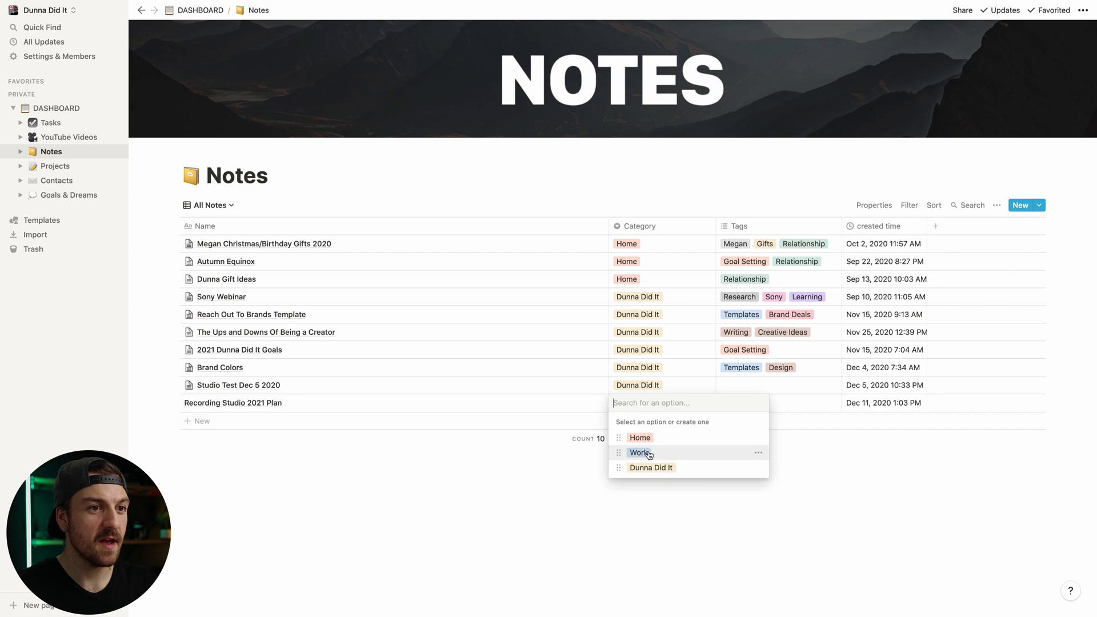
{"action": "left_click", "coordinate": [634, 453]}
Step: Tag the note Goal Setting, open it, and start a bulleted line in its body
{"action": "left_click", "coordinate": [743, 405]}
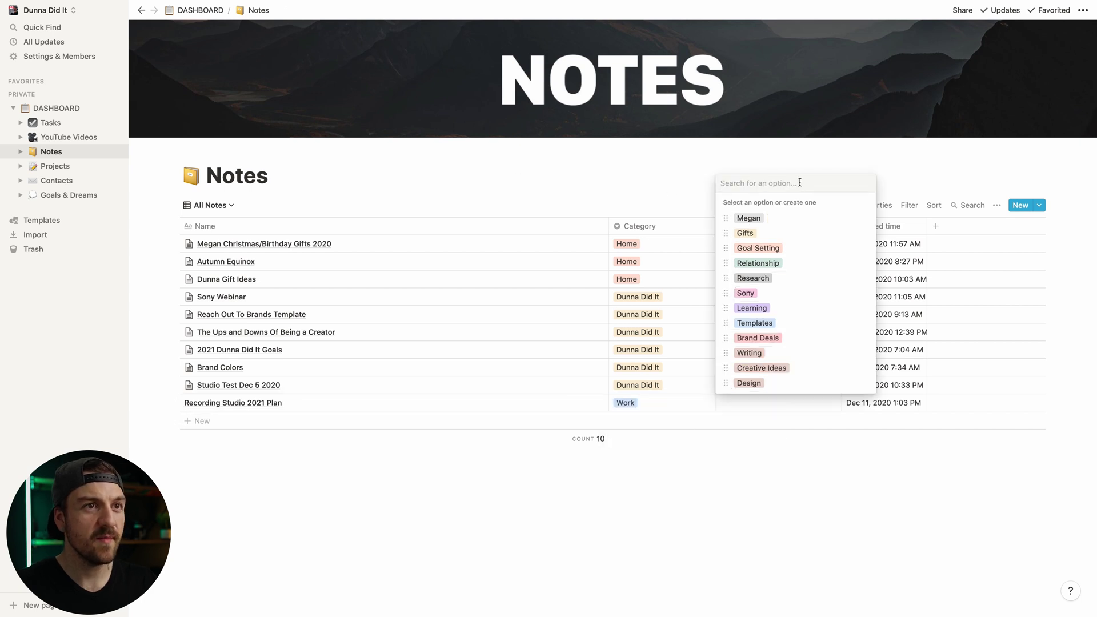
{"action": "key", "text": "Escape"}
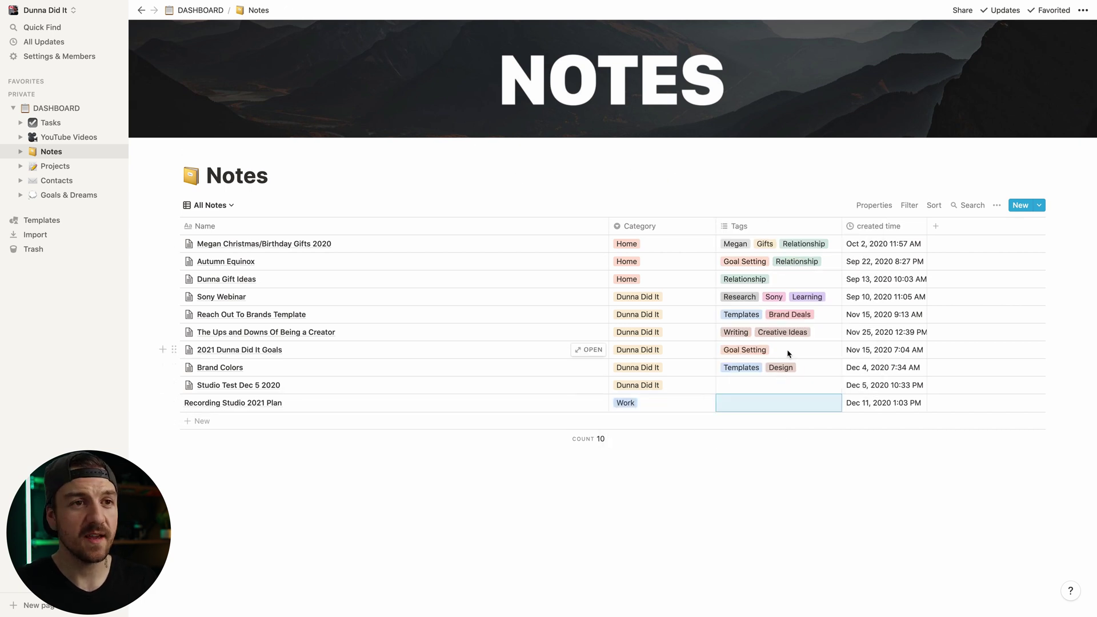
{"action": "left_click", "coordinate": [735, 407]}
{"action": "left_click", "coordinate": [746, 367]}
{"action": "key", "text": "Escape"}
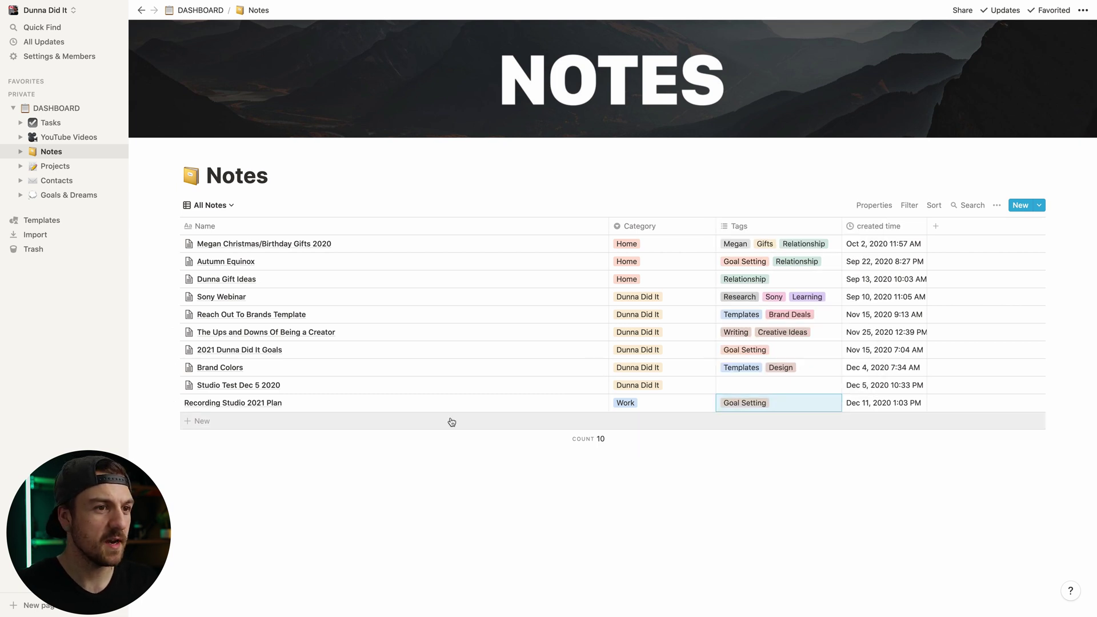
{"action": "left_click", "coordinate": [586, 407]}
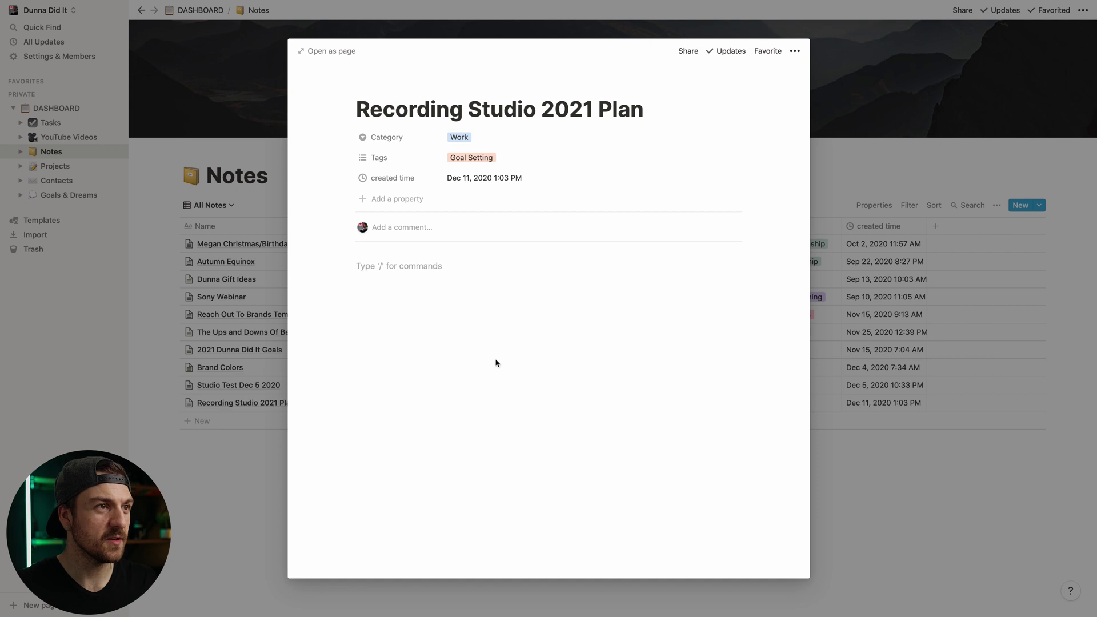
{"action": "type", "text": "-"}
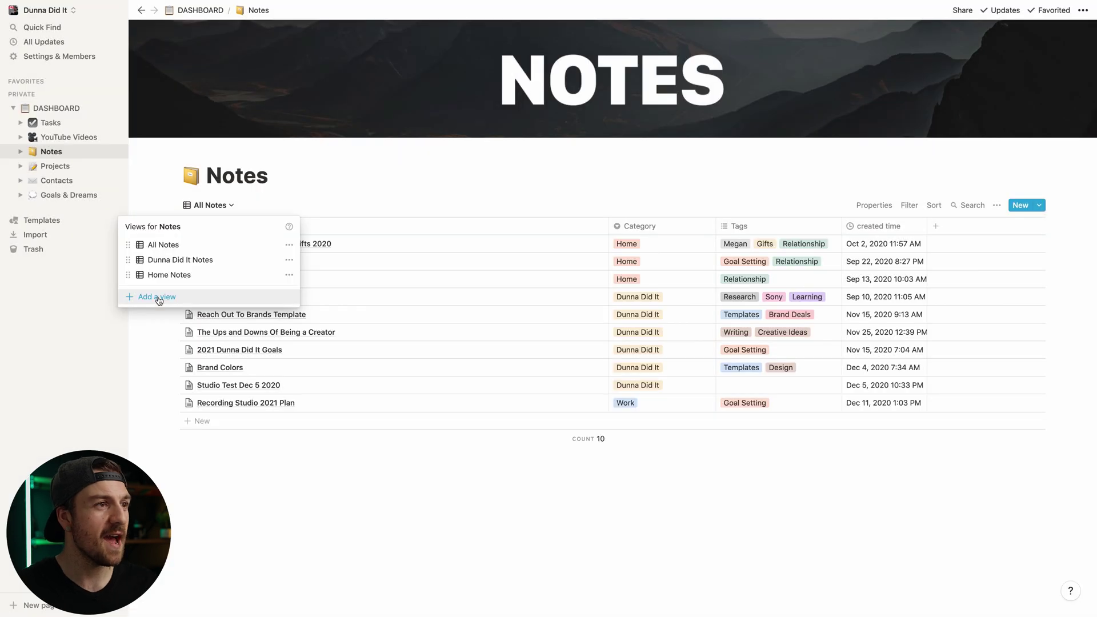
Step: Create a new Notes table view filtered to Category is Work
{"action": "left_click", "coordinate": [157, 297]}
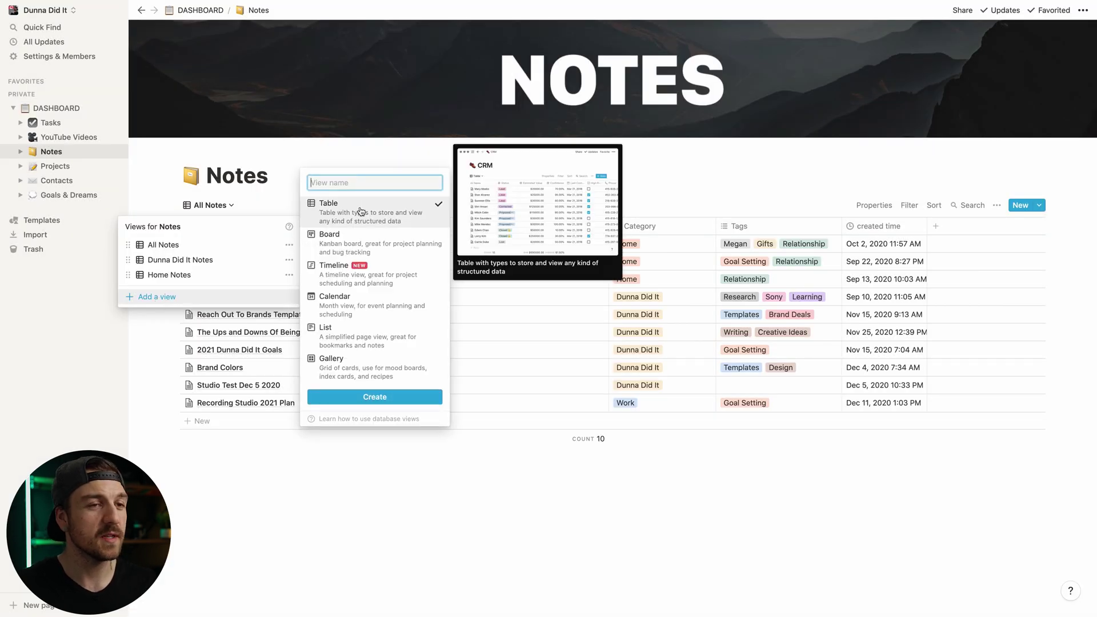
{"action": "left_click", "coordinate": [375, 396]}
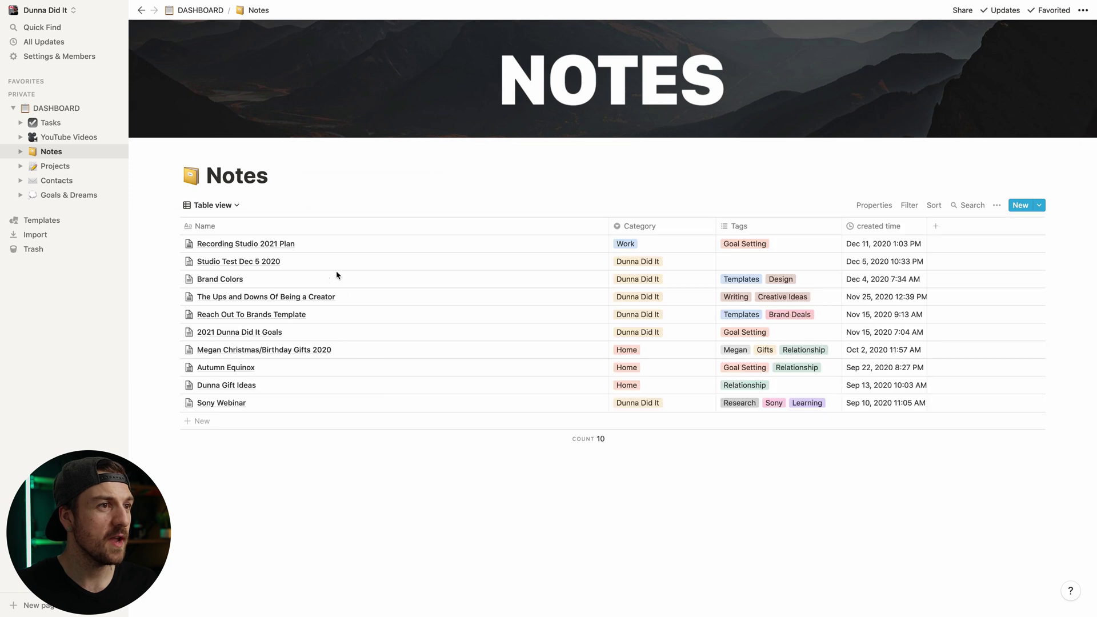
{"action": "left_click", "coordinate": [909, 206]}
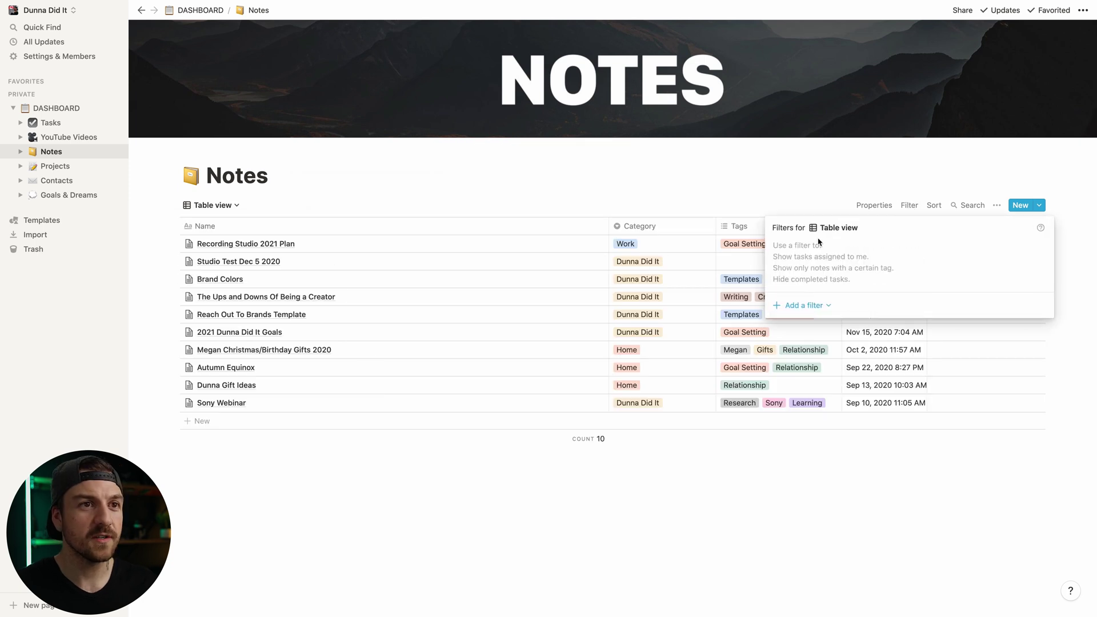
{"action": "left_click", "coordinate": [812, 307]}
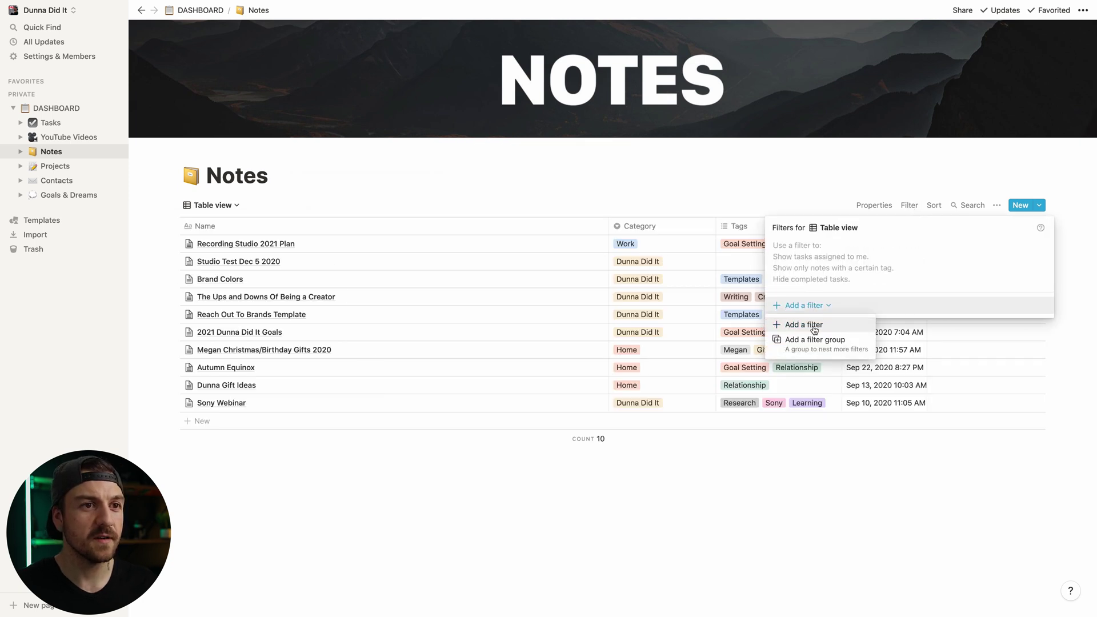
{"action": "left_click", "coordinate": [814, 330]}
{"action": "left_click", "coordinate": [837, 249]}
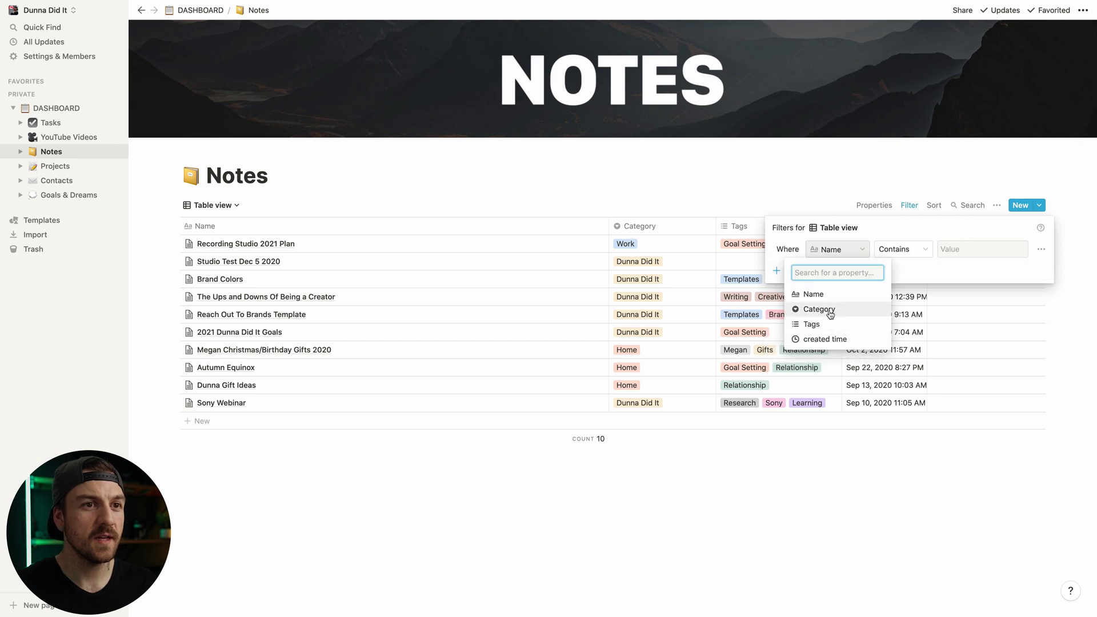
{"action": "left_click", "coordinate": [830, 311]}
{"action": "left_click", "coordinate": [986, 252]}
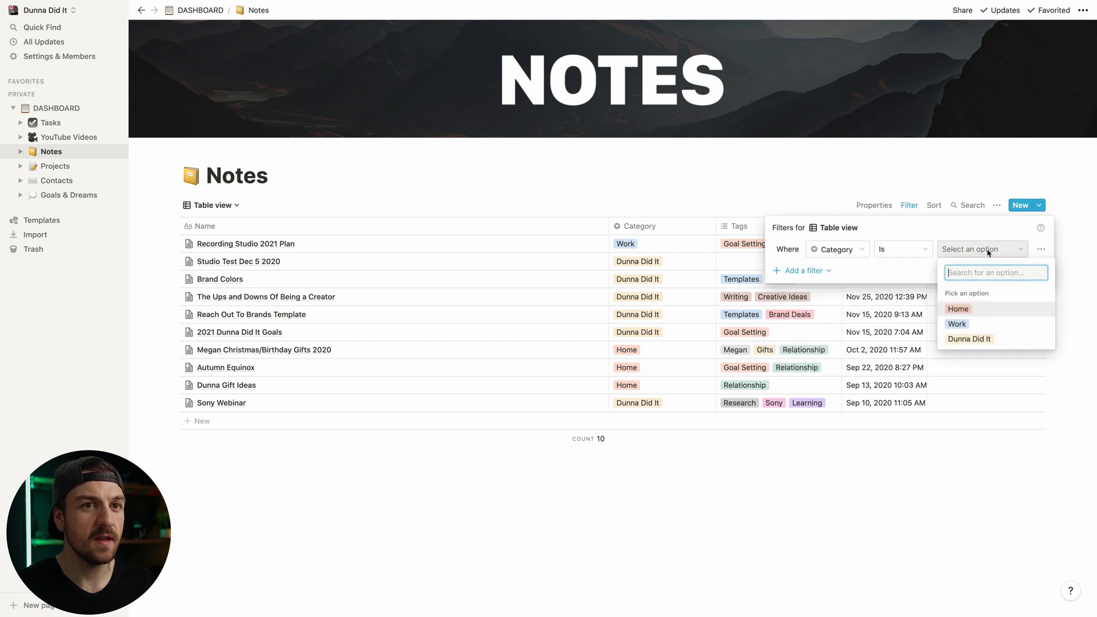
{"action": "left_click", "coordinate": [970, 332]}
Step: Rename the new table view to 'Work Notes'
{"action": "left_click", "coordinate": [212, 205]}
{"action": "left_click", "coordinate": [292, 290]}
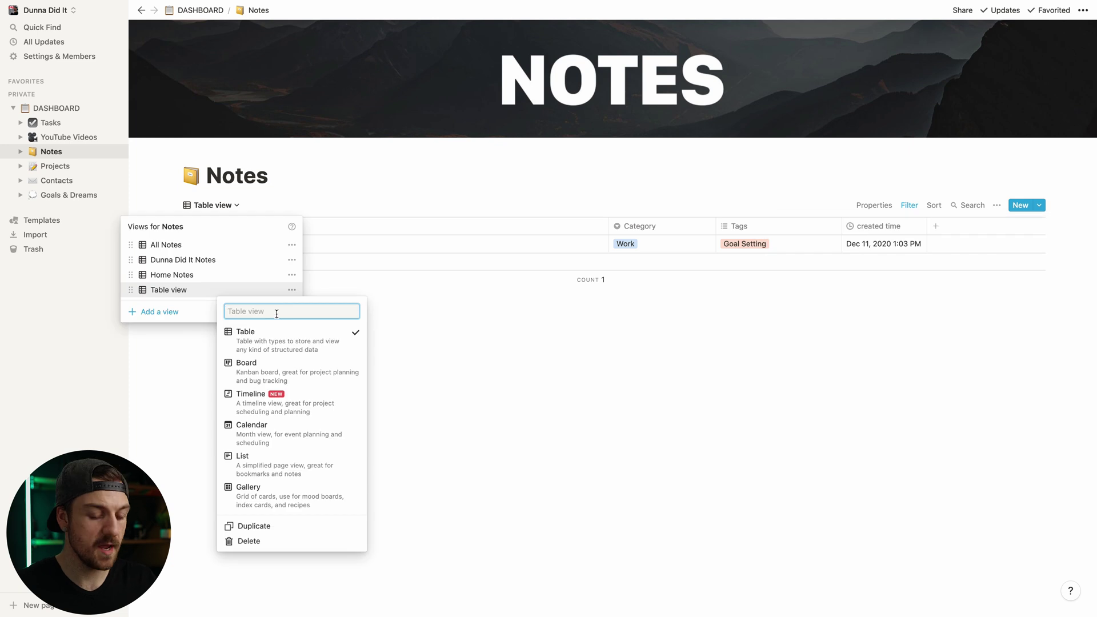
{"action": "key", "text": "Return"}
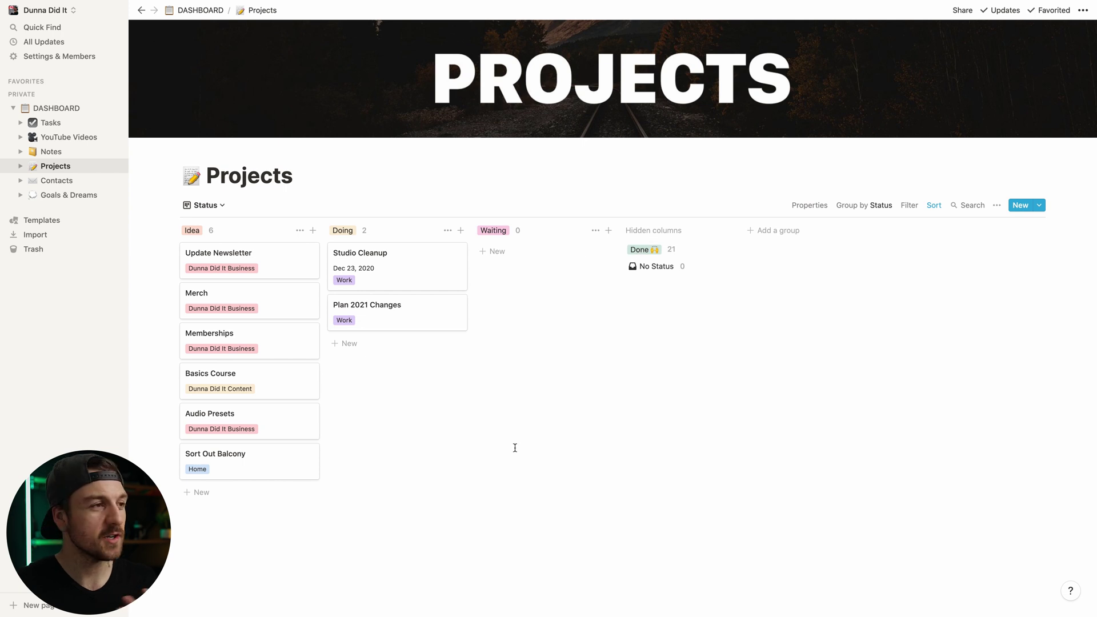
Step: Drag the Merch card to Doing and back to Idea, then glance at the Projects views list
{"action": "left_click_drag", "start_coordinate": [211, 289], "coordinate": [391, 434]}
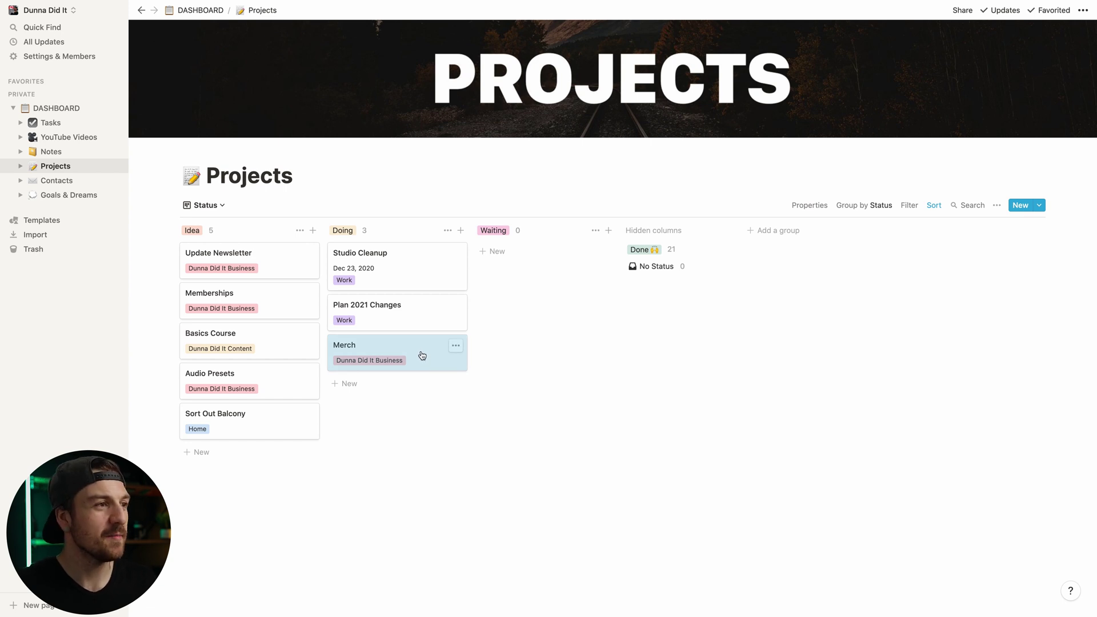
{"action": "left_click_drag", "start_coordinate": [421, 354], "coordinate": [282, 292]}
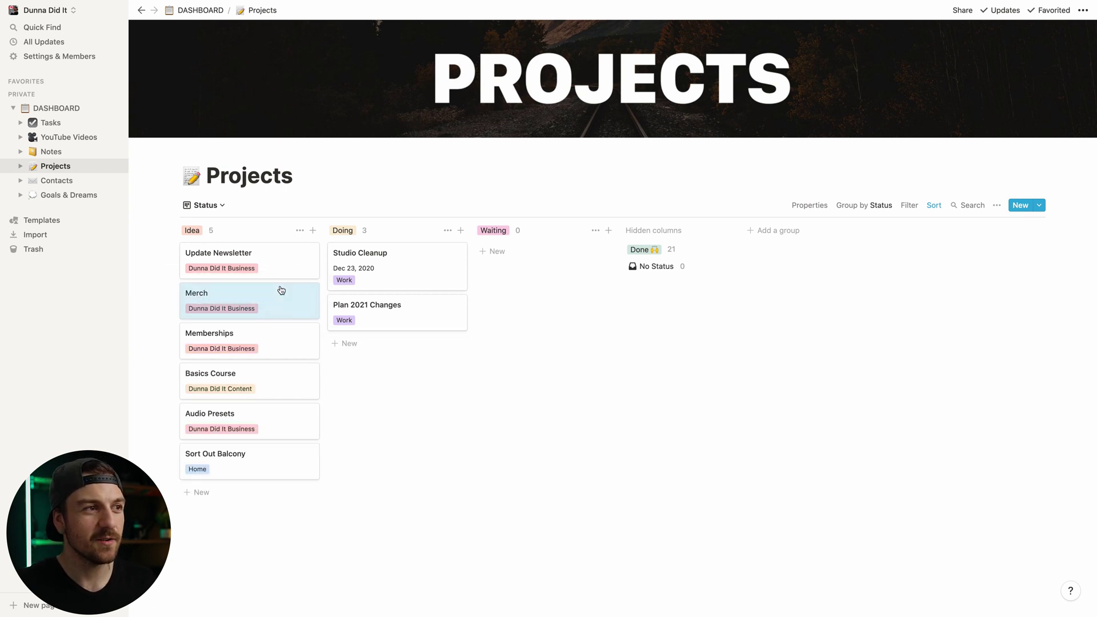
{"action": "left_click", "coordinate": [220, 207]}
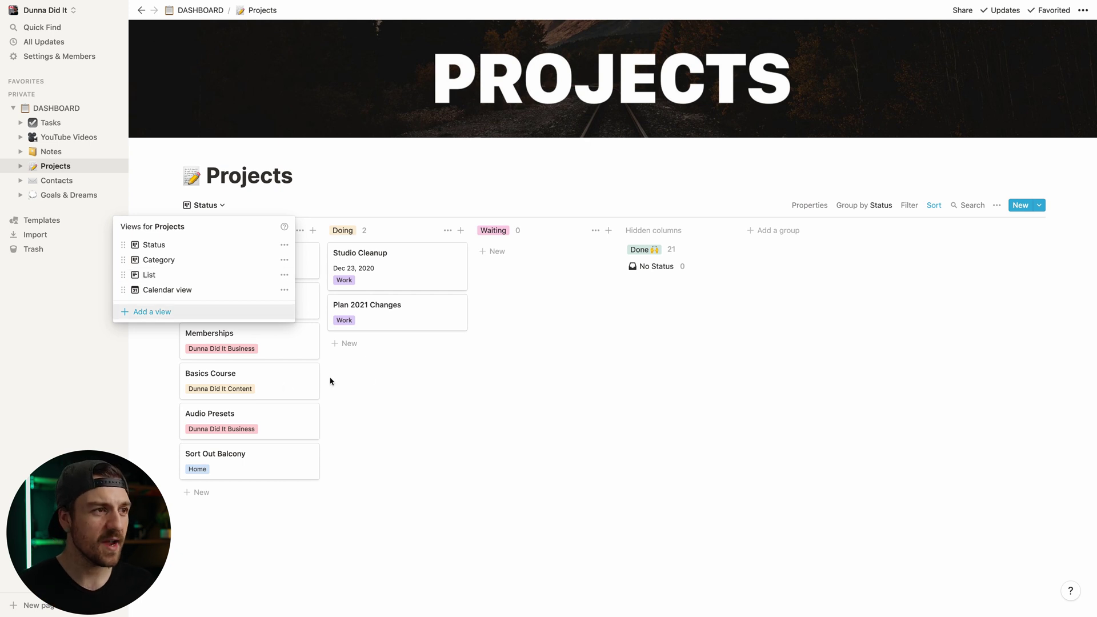
{"action": "left_click", "coordinate": [368, 377]}
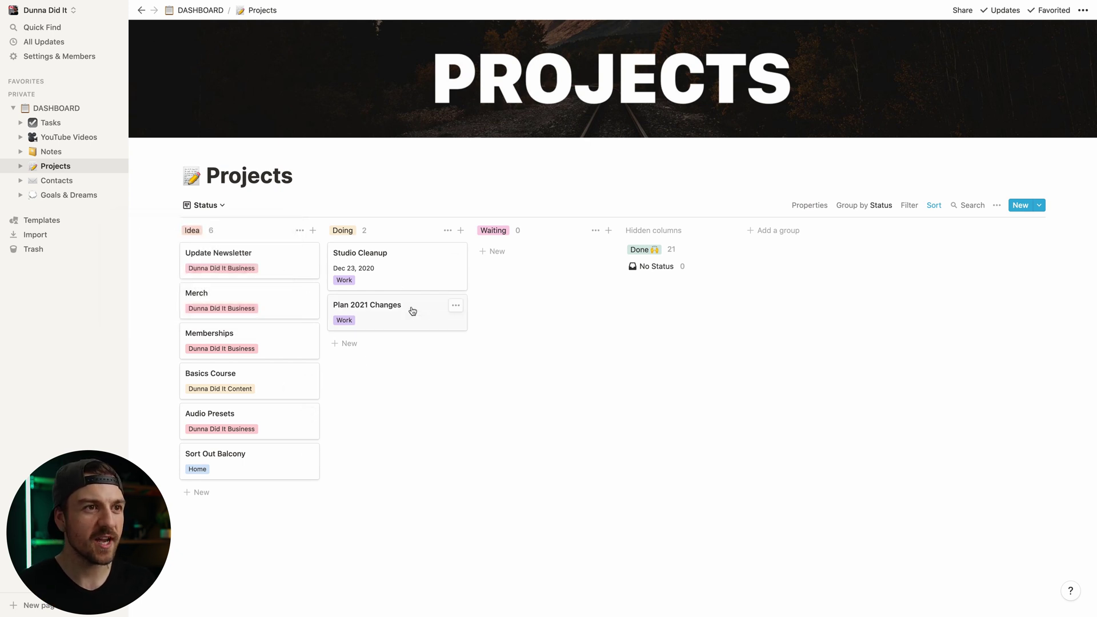
Step: Switch Projects to the Category, List and Calendar views, scrolling through the December 2020 calendar
{"action": "left_click", "coordinate": [222, 209]}
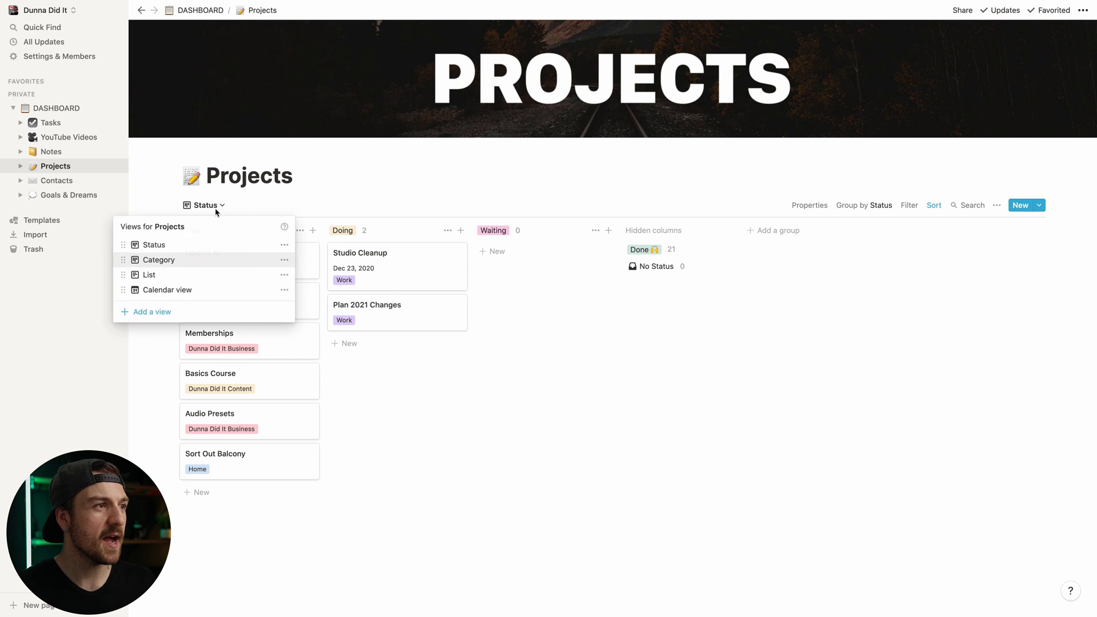
{"action": "left_click", "coordinate": [177, 261]}
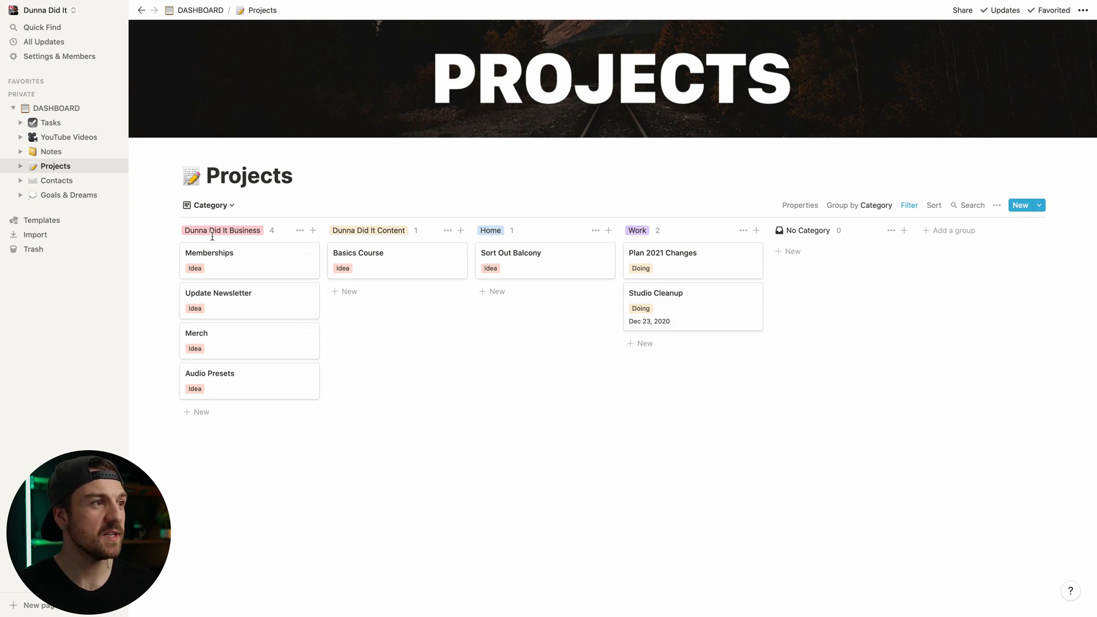
{"action": "left_click", "coordinate": [229, 209]}
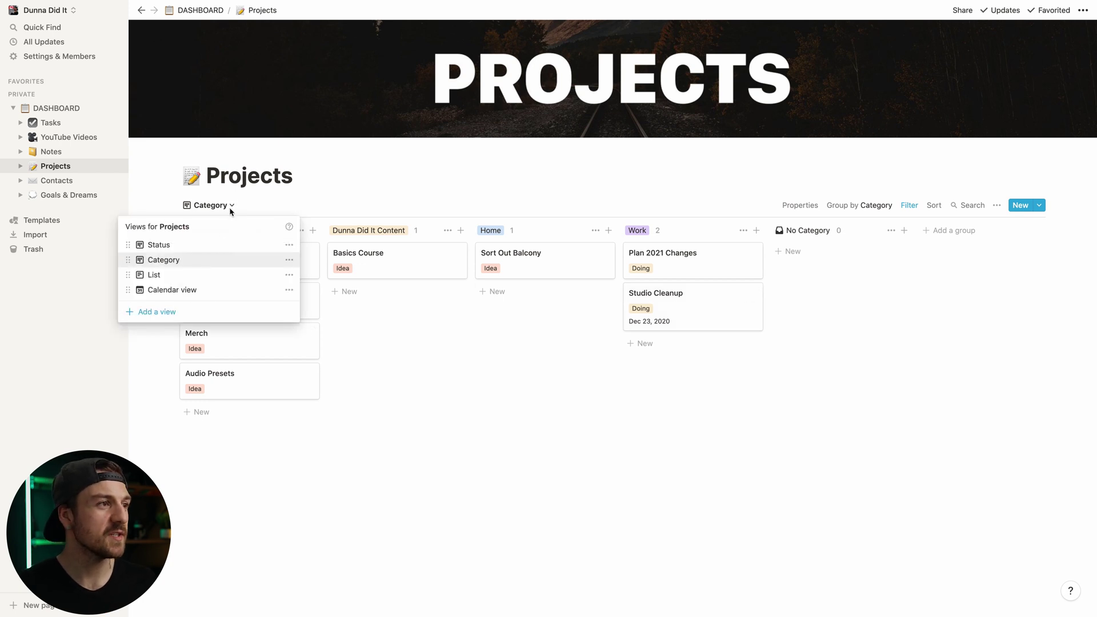
{"action": "left_click", "coordinate": [209, 277]}
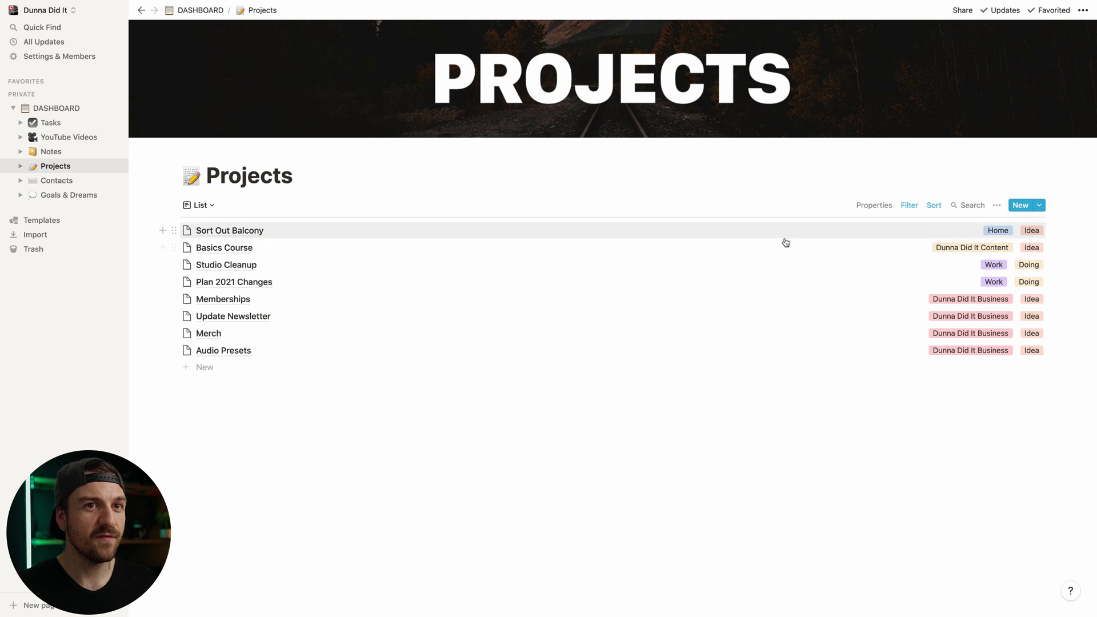
{"action": "left_click", "coordinate": [200, 205]}
{"action": "left_click", "coordinate": [176, 289]}
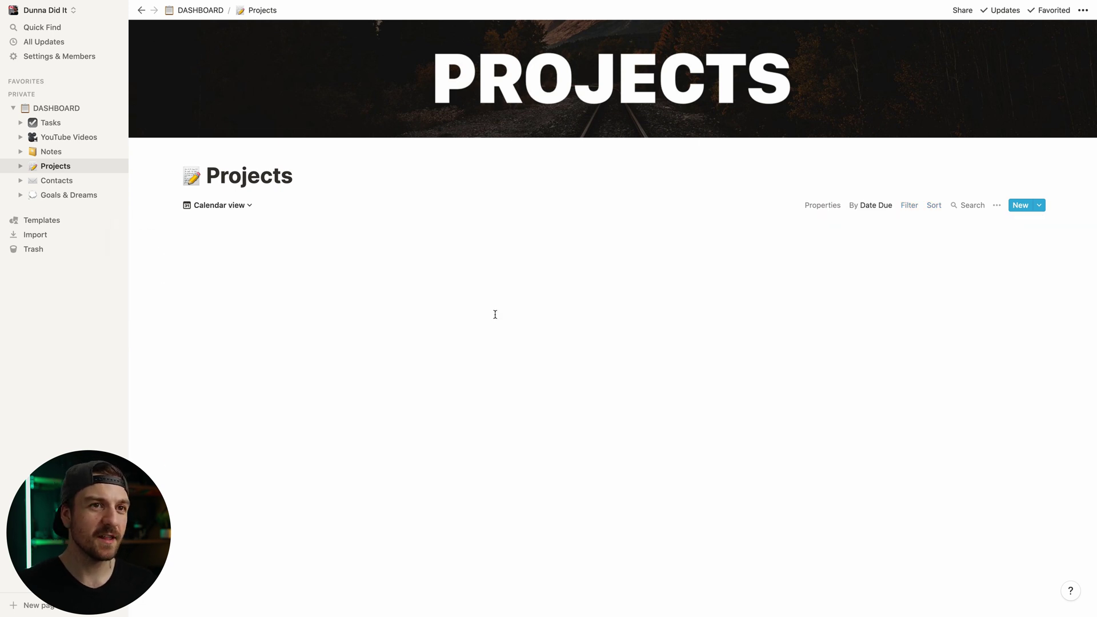
{"action": "scroll", "coordinate": [652, 339], "scroll_direction": "down", "scroll_amount": 5}
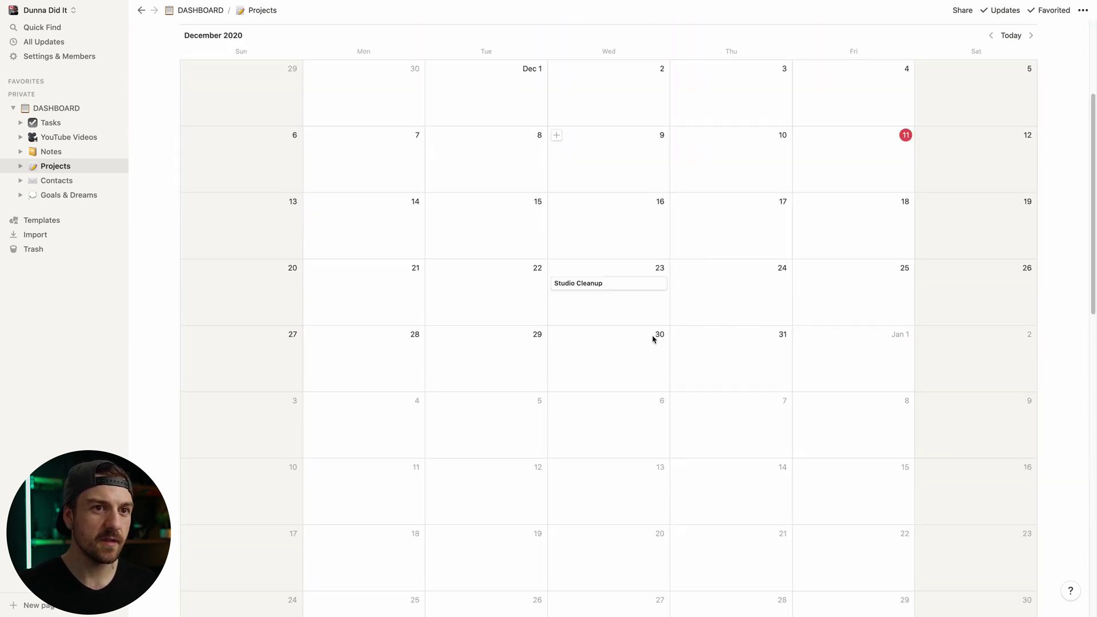
{"action": "scroll", "coordinate": [652, 338], "scroll_direction": "up", "scroll_amount": 2}
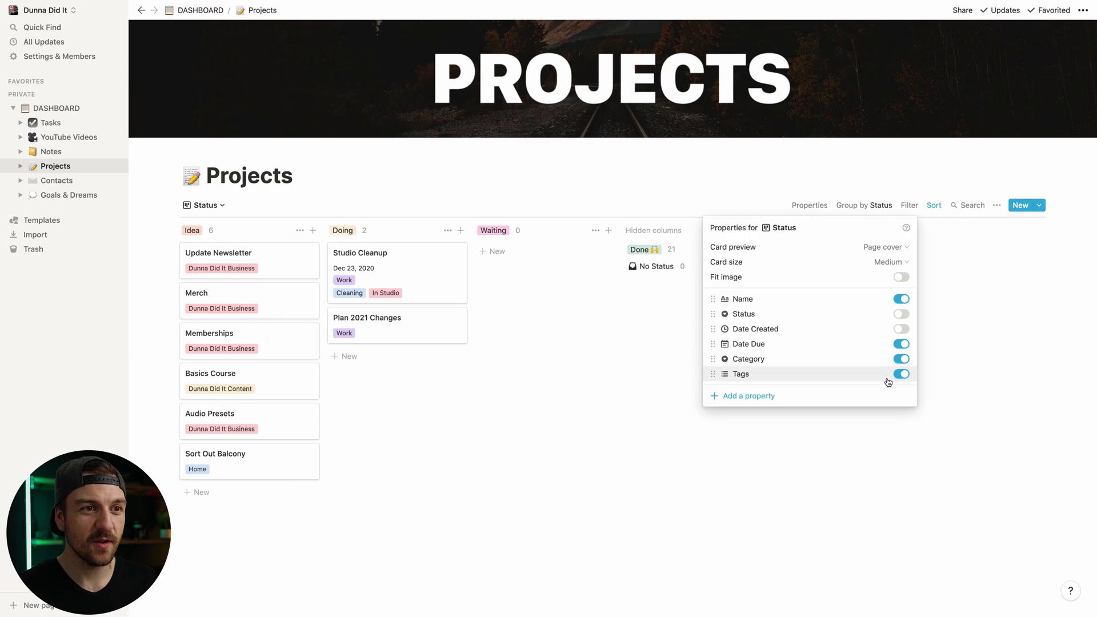
Step: Hide Tags on the Projects board cards, then open the Goals & Dreams page
{"action": "left_click", "coordinate": [901, 374]}
{"action": "left_click", "coordinate": [569, 328]}
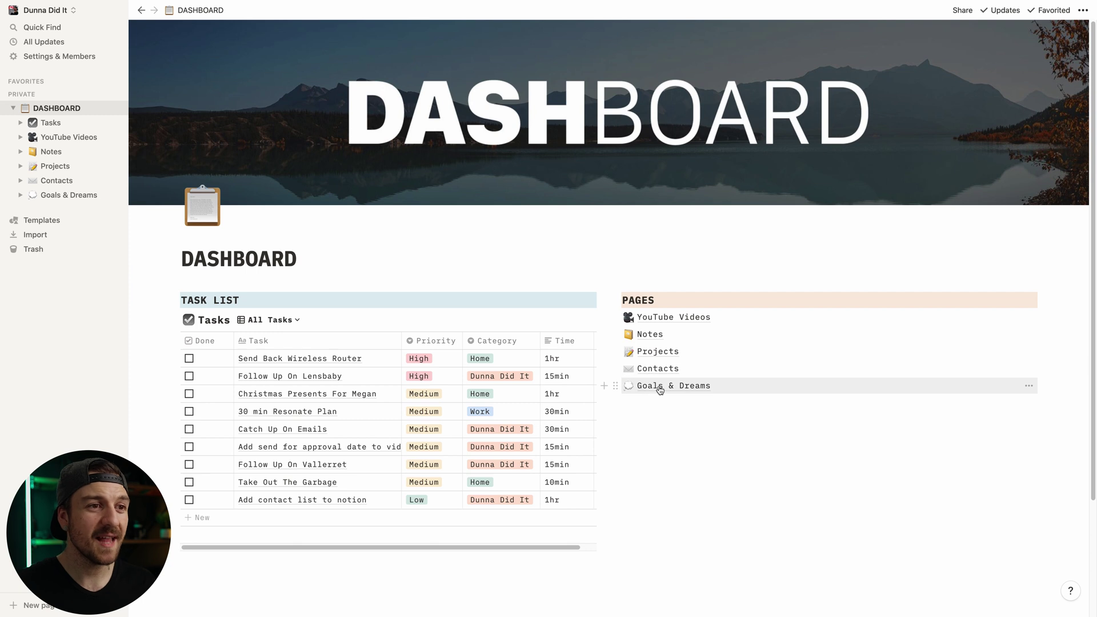
{"action": "left_click", "coordinate": [660, 386]}
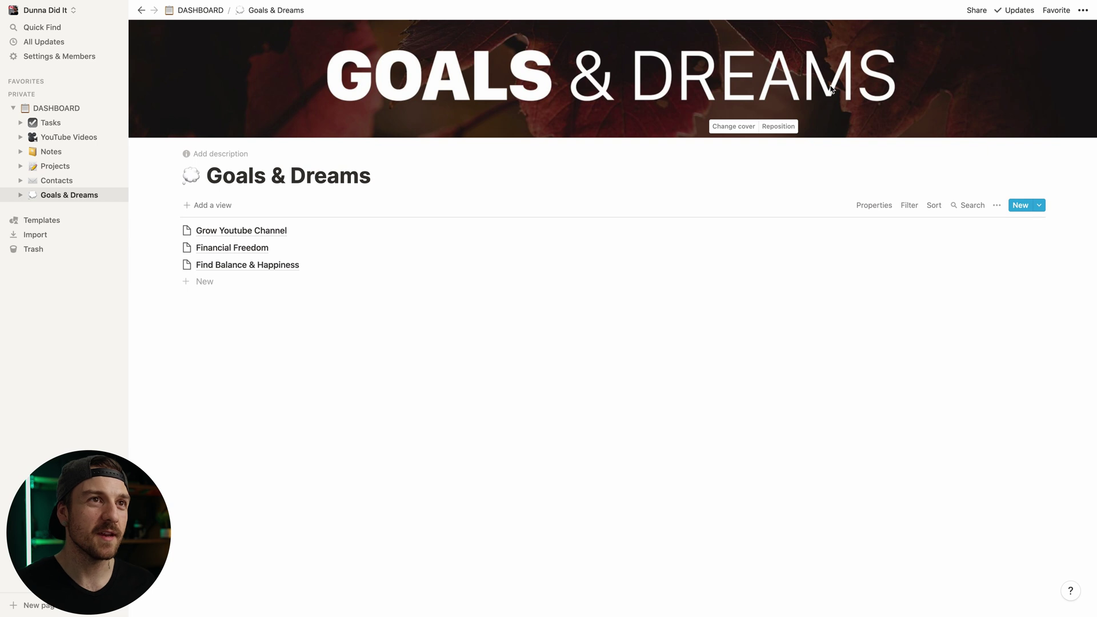
{"action": "left_click", "coordinate": [50, 166]}
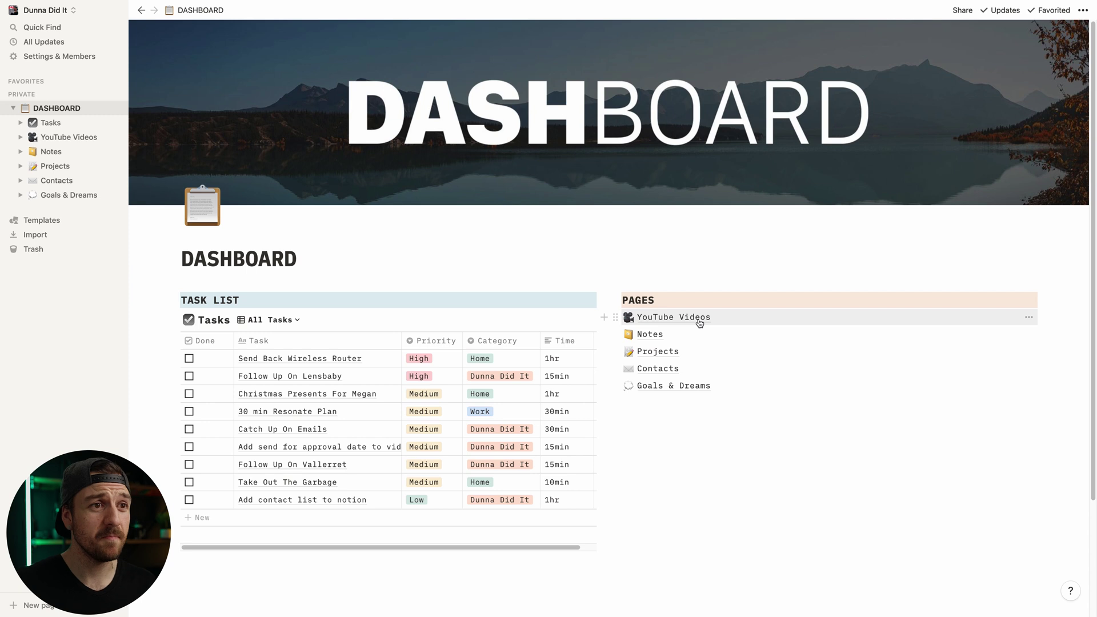
{"action": "left_click", "coordinate": [699, 323]}
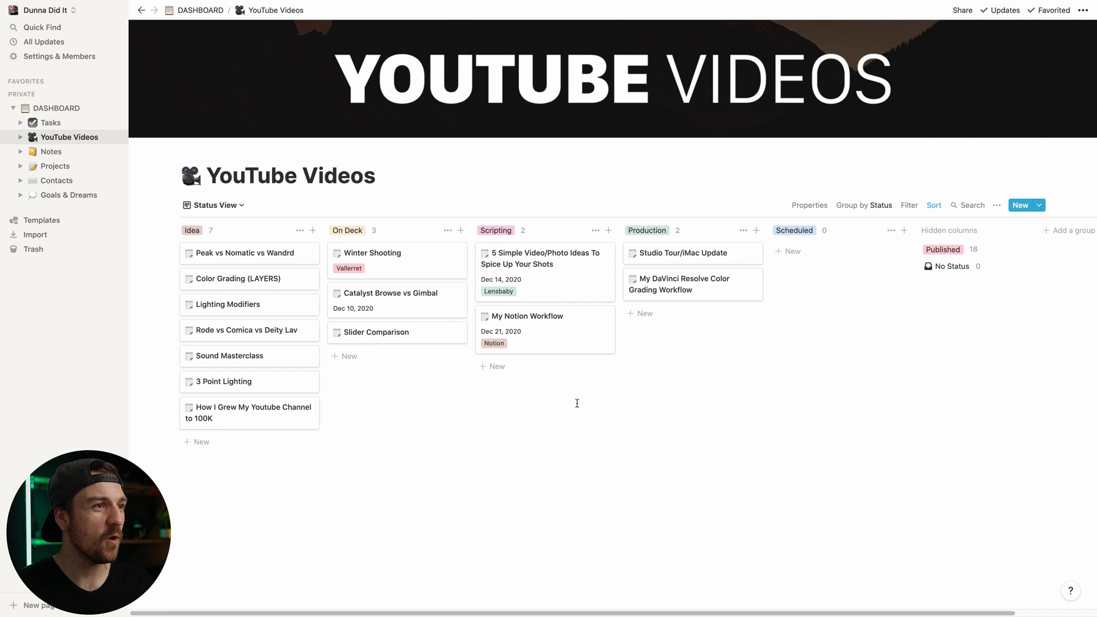
Step: Add a 'How to photograph Frogs' card to the Idea column and open its page preview
{"action": "left_click", "coordinate": [188, 447]}
{"action": "type", "text": "How to photogr"}
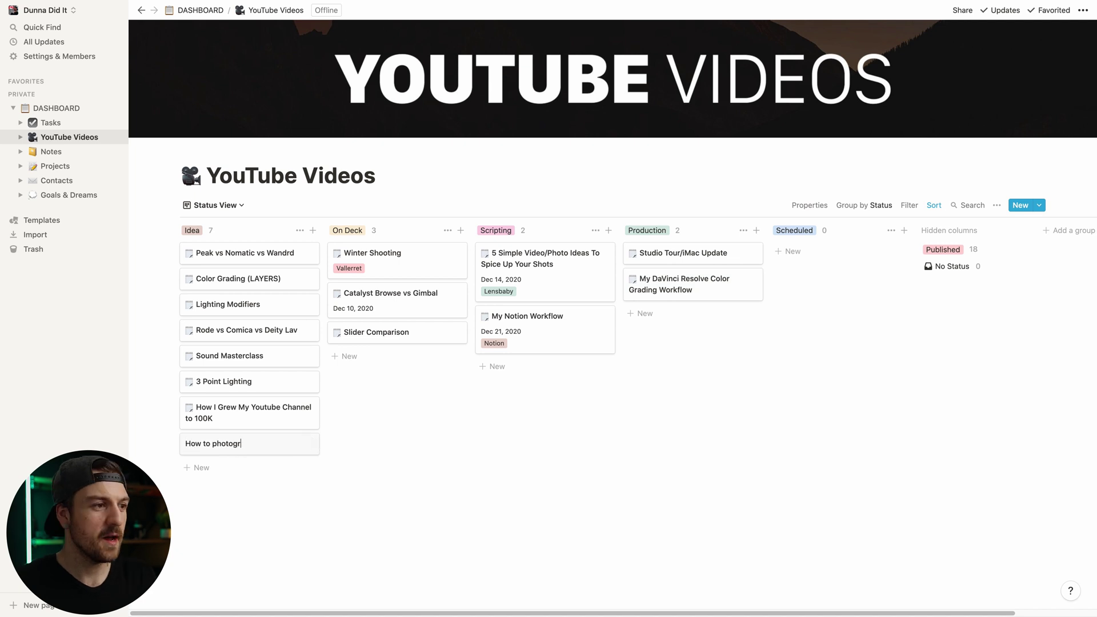
{"action": "type", "text": "aph Frogs"}
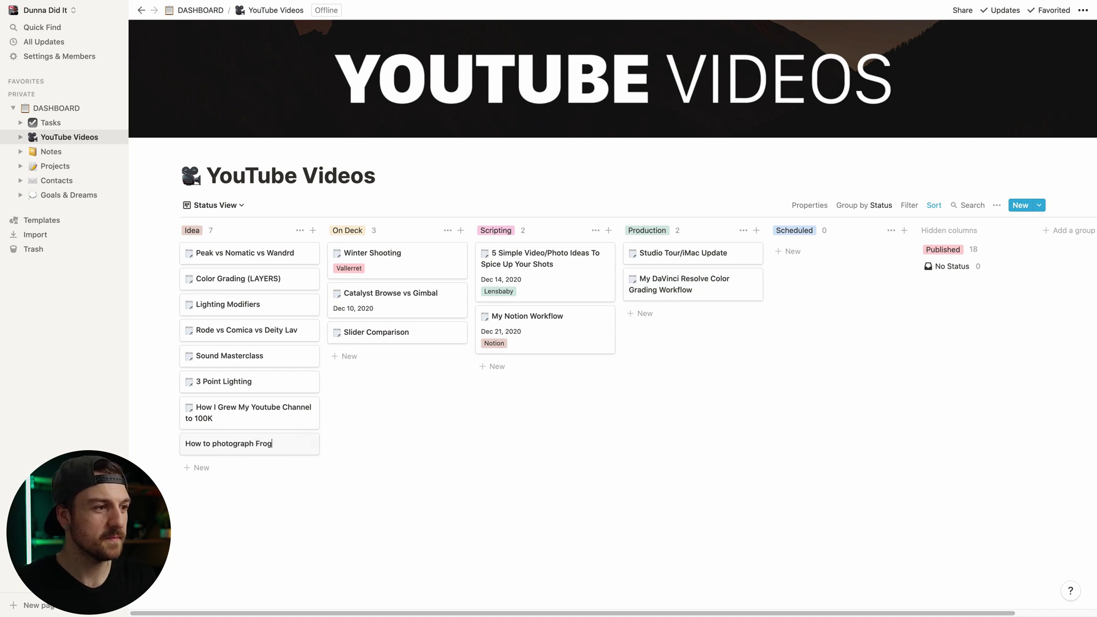
{"action": "key", "text": "Escape"}
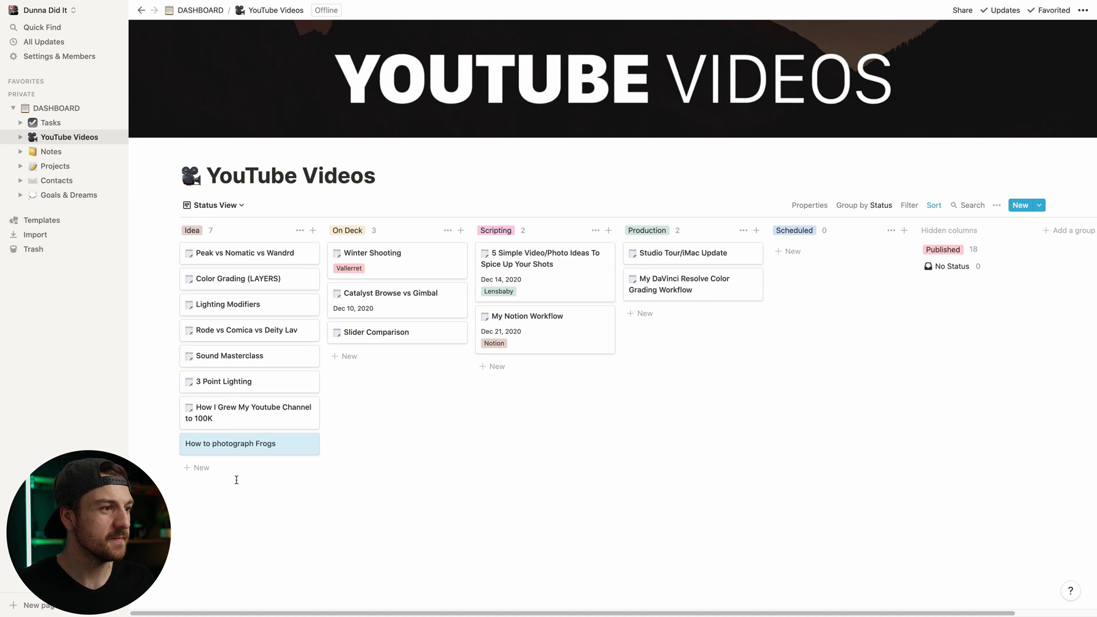
{"action": "key", "text": "Return"}
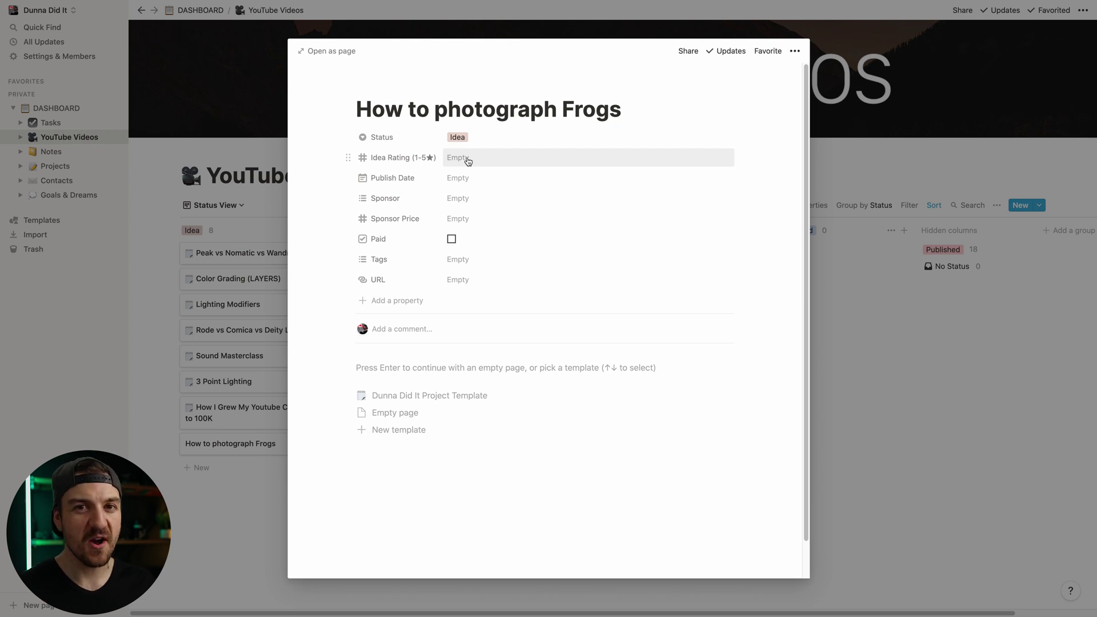
{"action": "left_click", "coordinate": [277, 393]}
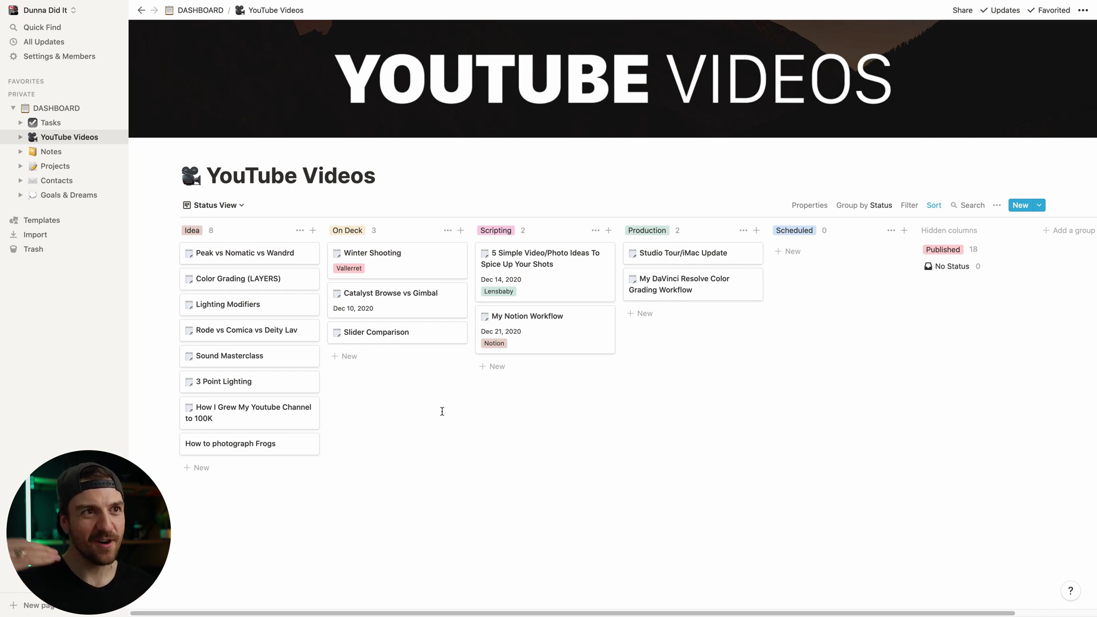
{"action": "left_click", "coordinate": [240, 444]}
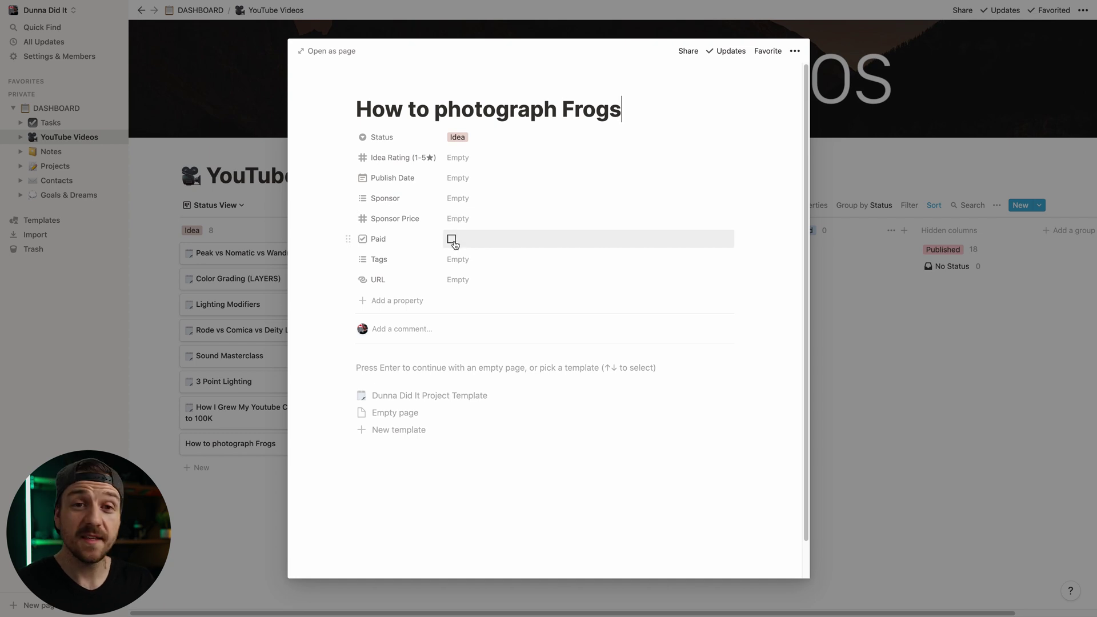
Step: Tag the frog video Tutorial, give it Idea Rating 4, and set Publish Date to Dec 25, 2020
{"action": "left_click", "coordinate": [476, 261]}
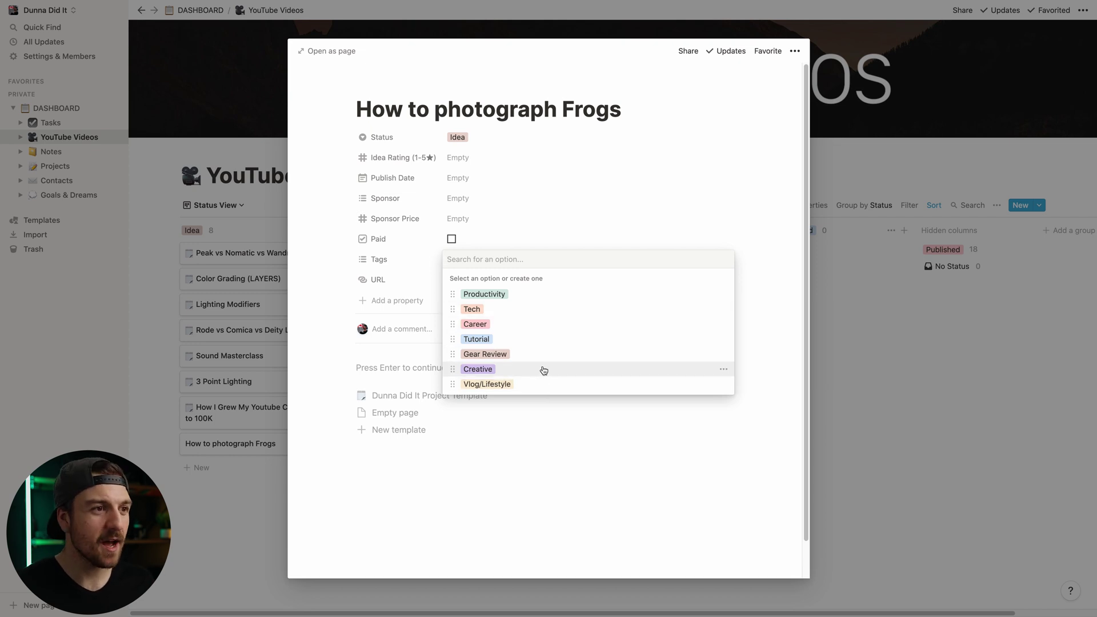
{"action": "left_click", "coordinate": [528, 339]}
{"action": "left_click", "coordinate": [519, 214]}
{"action": "left_click", "coordinate": [577, 158]}
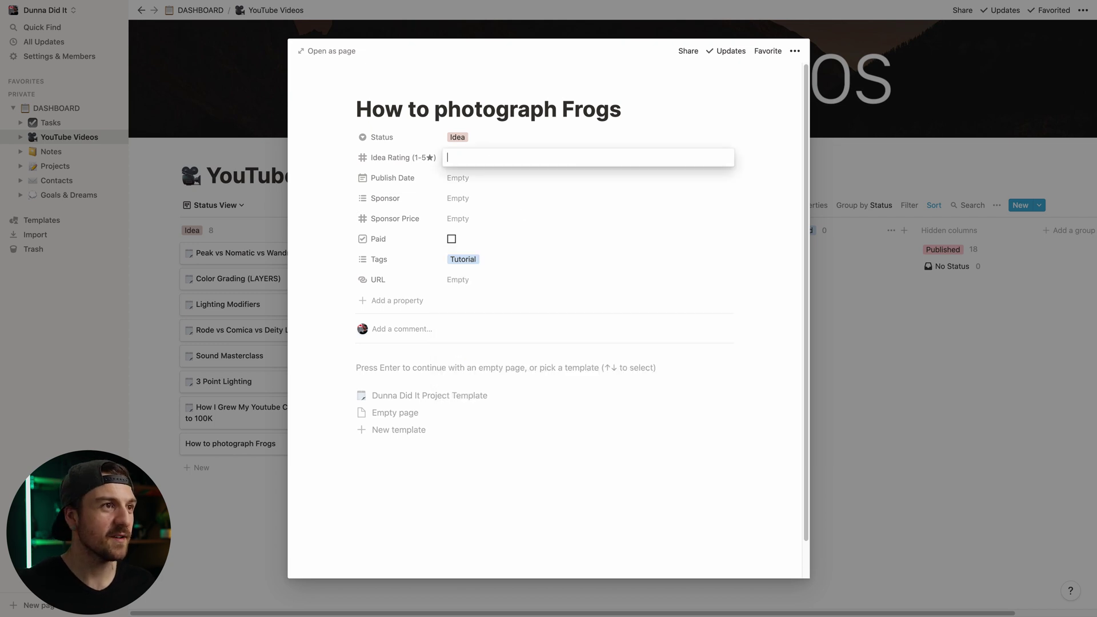
{"action": "type", "text": "4"}
{"action": "left_click", "coordinate": [284, 307]}
{"action": "left_click", "coordinate": [257, 306]}
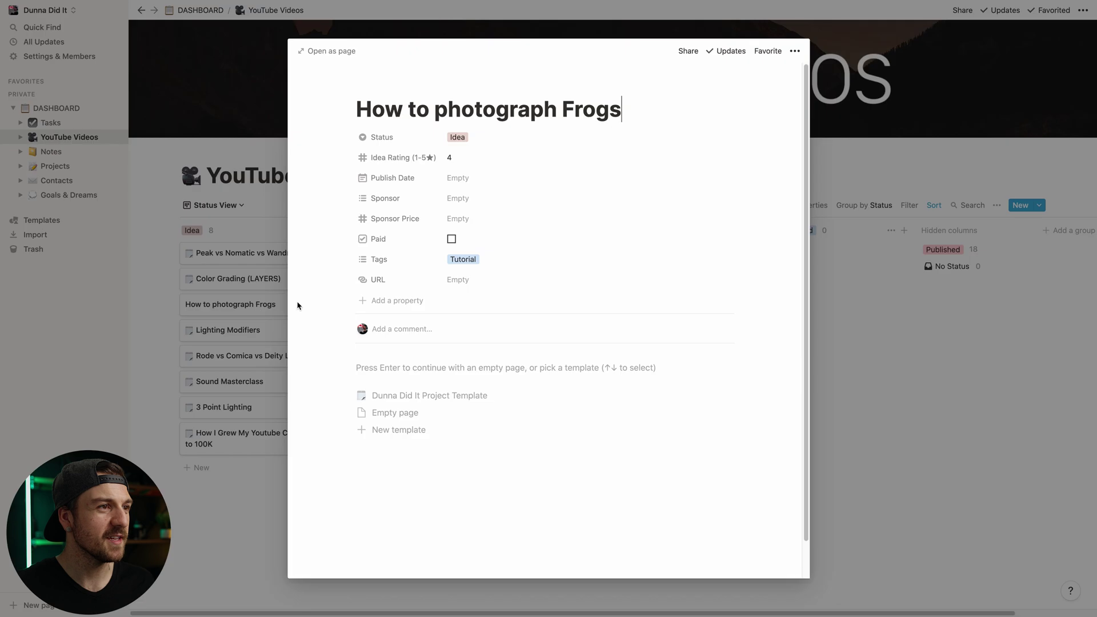
{"action": "left_click", "coordinate": [459, 179]}
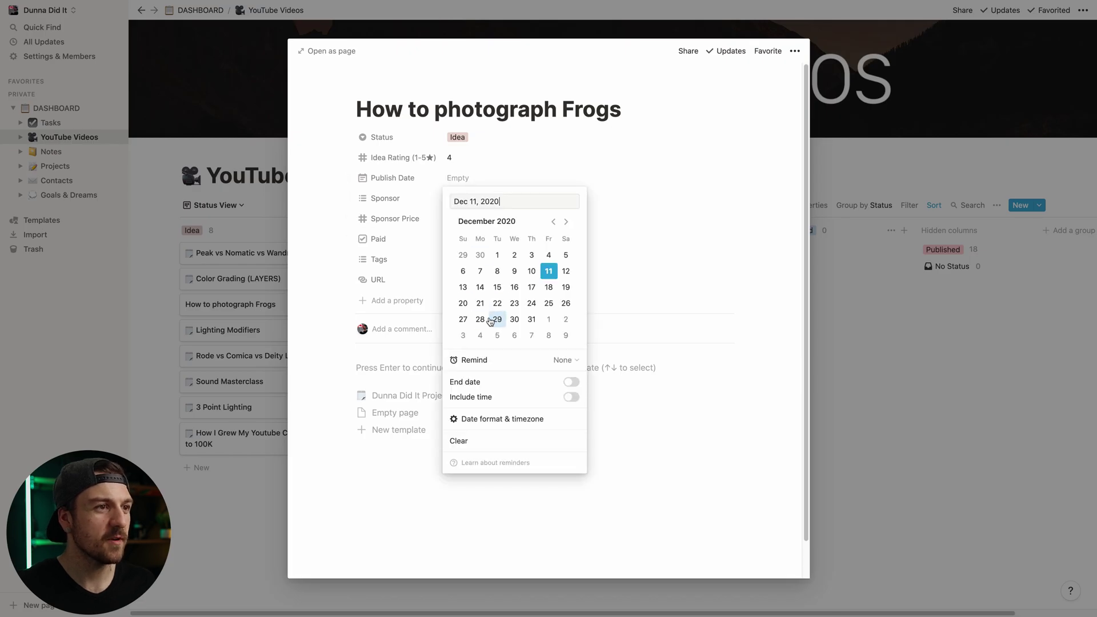
{"action": "left_click", "coordinate": [548, 303]}
Step: Add sponsor 'Frog boiz' at $13.00, mark it Paid, and apply the project template
{"action": "left_click", "coordinate": [499, 198]}
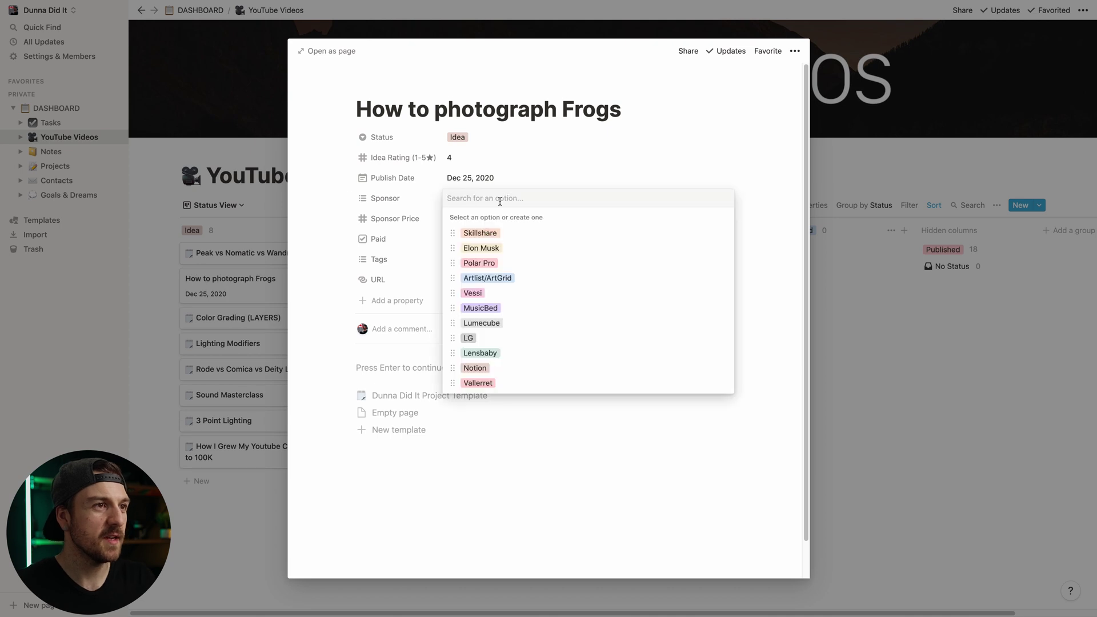
{"action": "type", "text": "Frog boiz"}
{"action": "left_click", "coordinate": [507, 234]}
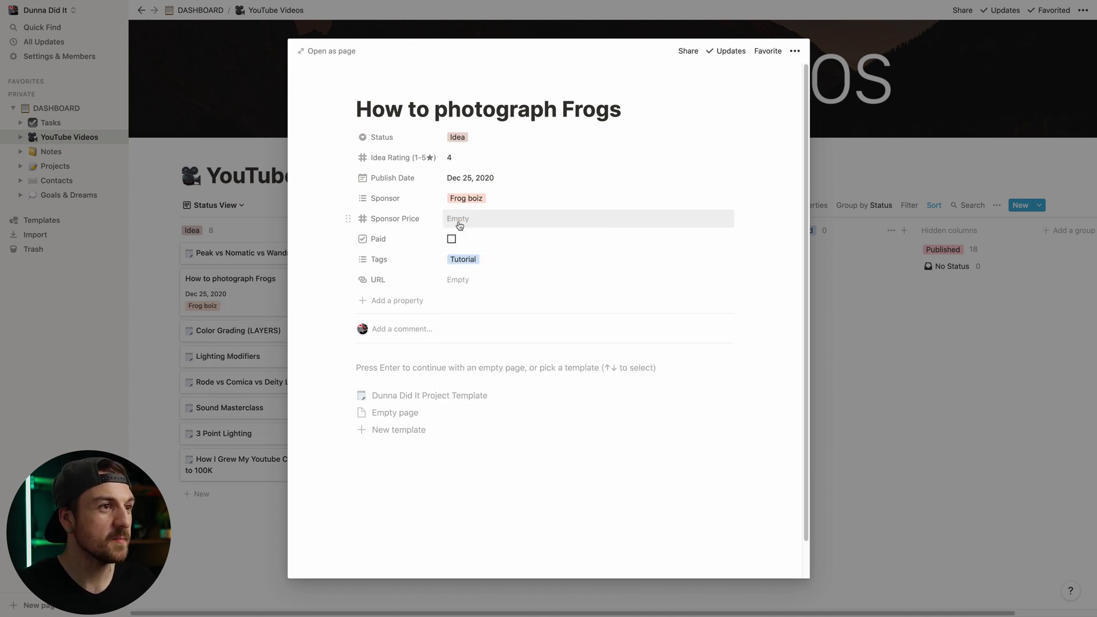
{"action": "left_click", "coordinate": [546, 226]}
{"action": "type", "text": "$13"}
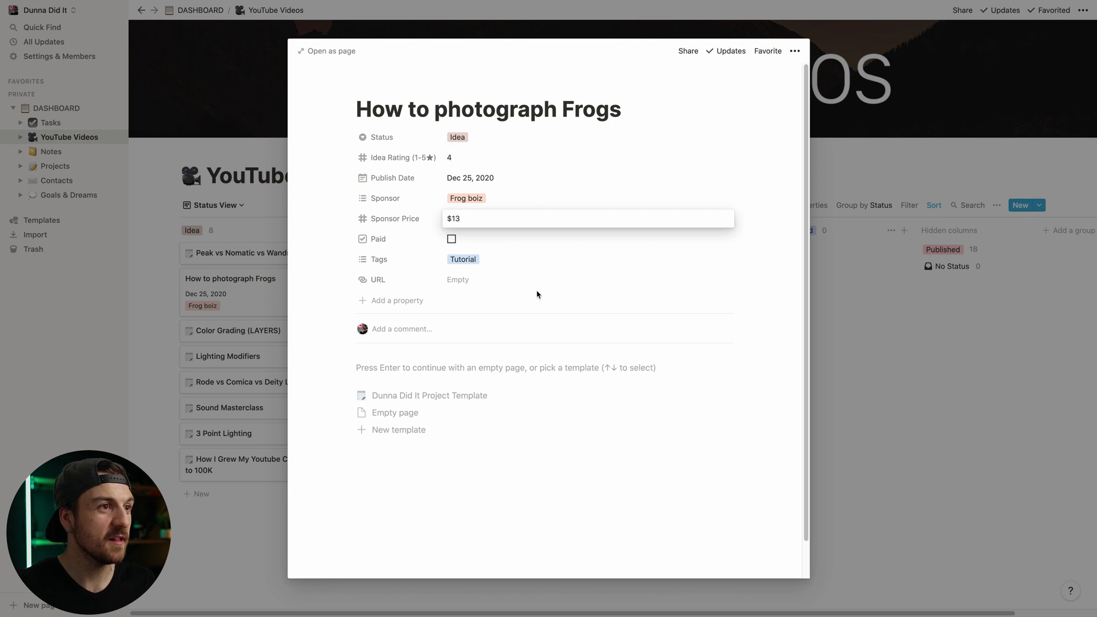
{"action": "left_click", "coordinate": [537, 294]}
{"action": "left_click", "coordinate": [451, 238]}
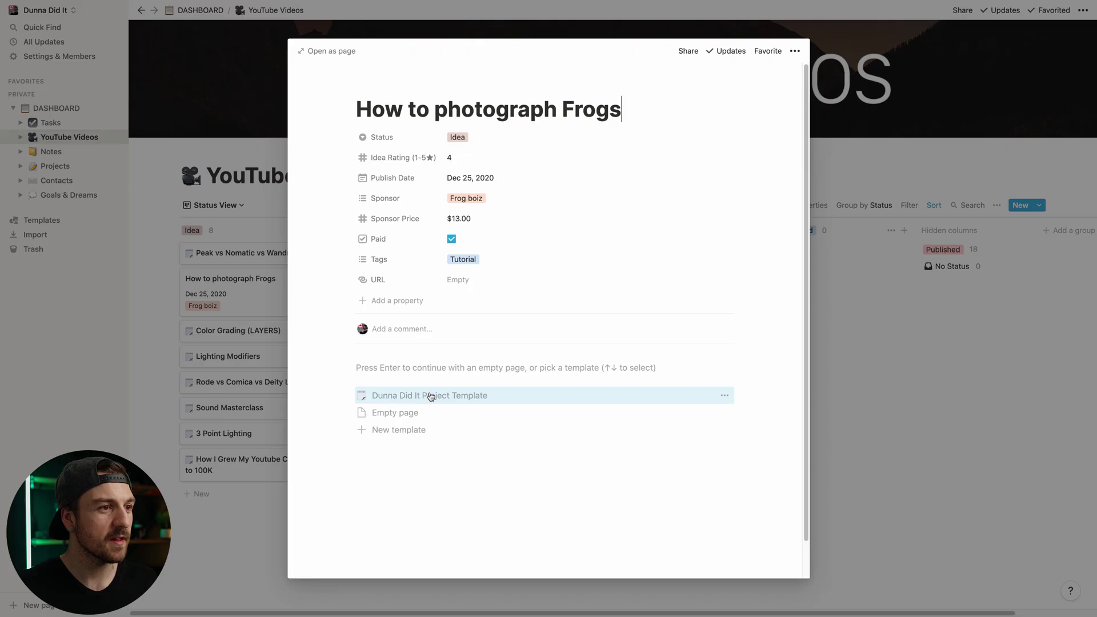
{"action": "left_click", "coordinate": [430, 395]}
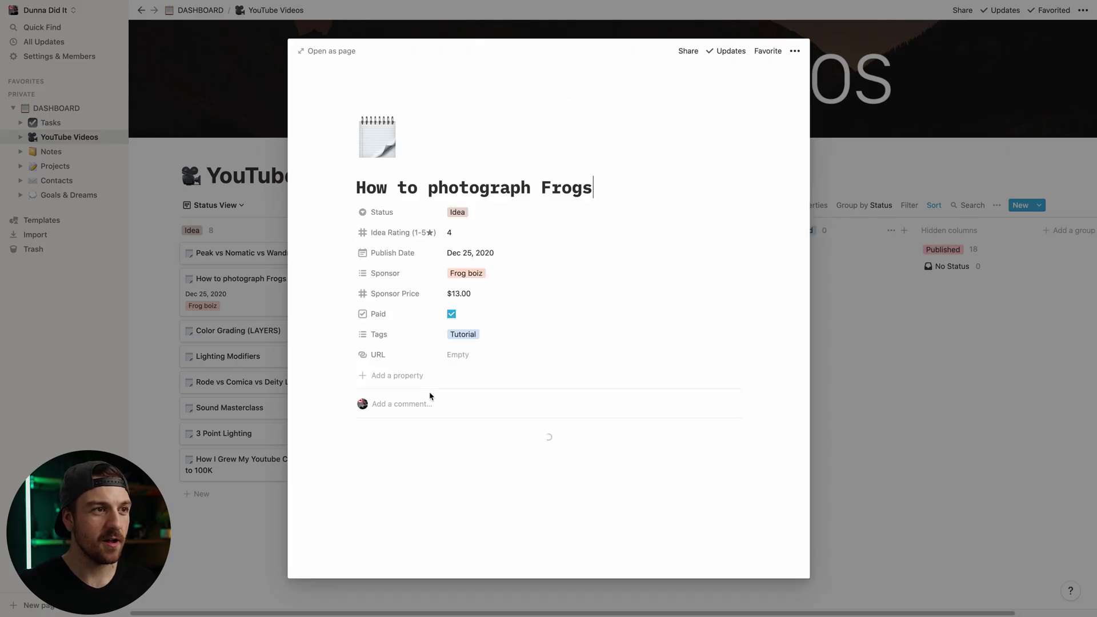
Step: Open the frog video as a full page and write the problem bullet 'People don't know how to photograph frogs.'
{"action": "scroll", "coordinate": [538, 368], "scroll_direction": "down", "scroll_amount": 2}
{"action": "left_click", "coordinate": [331, 51]}
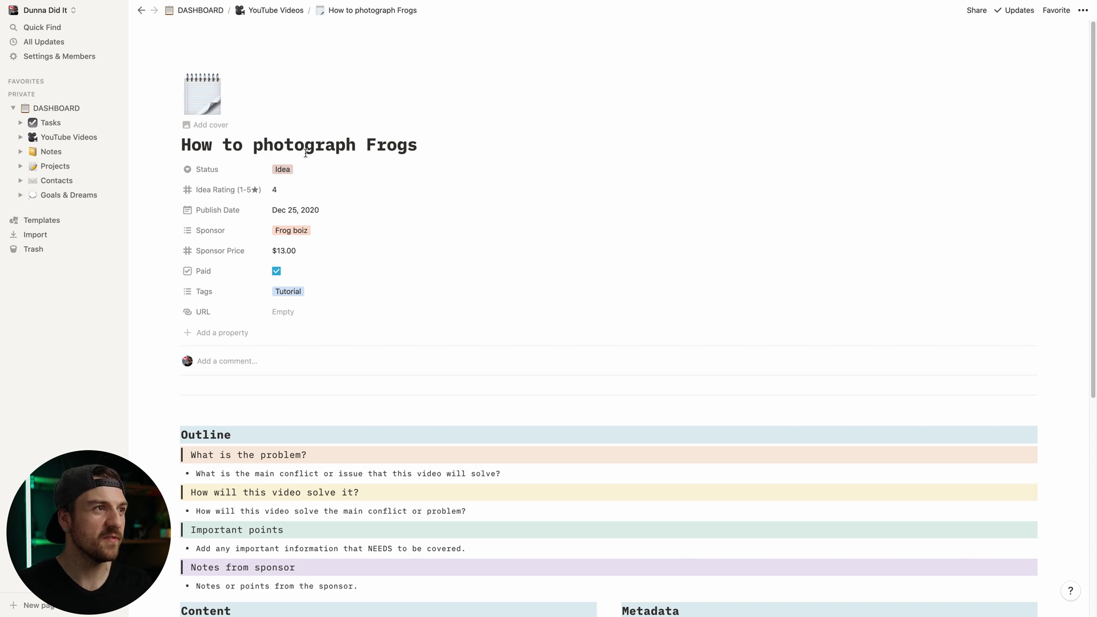
{"action": "scroll", "coordinate": [522, 237], "scroll_direction": "down", "scroll_amount": 5}
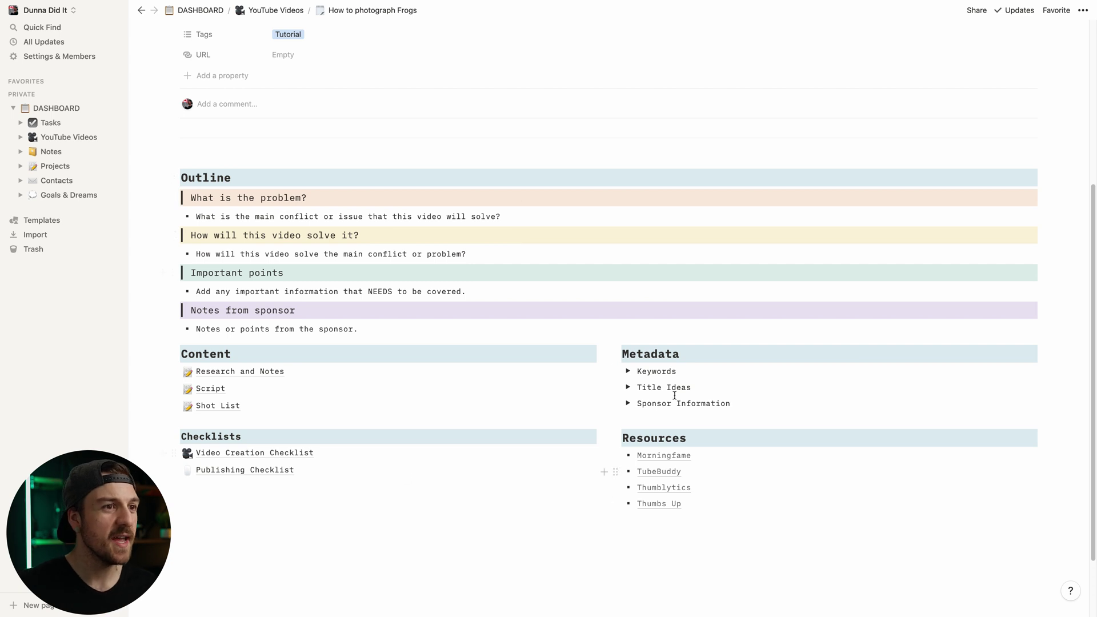
{"action": "scroll", "coordinate": [720, 245], "scroll_direction": "down", "scroll_amount": 3}
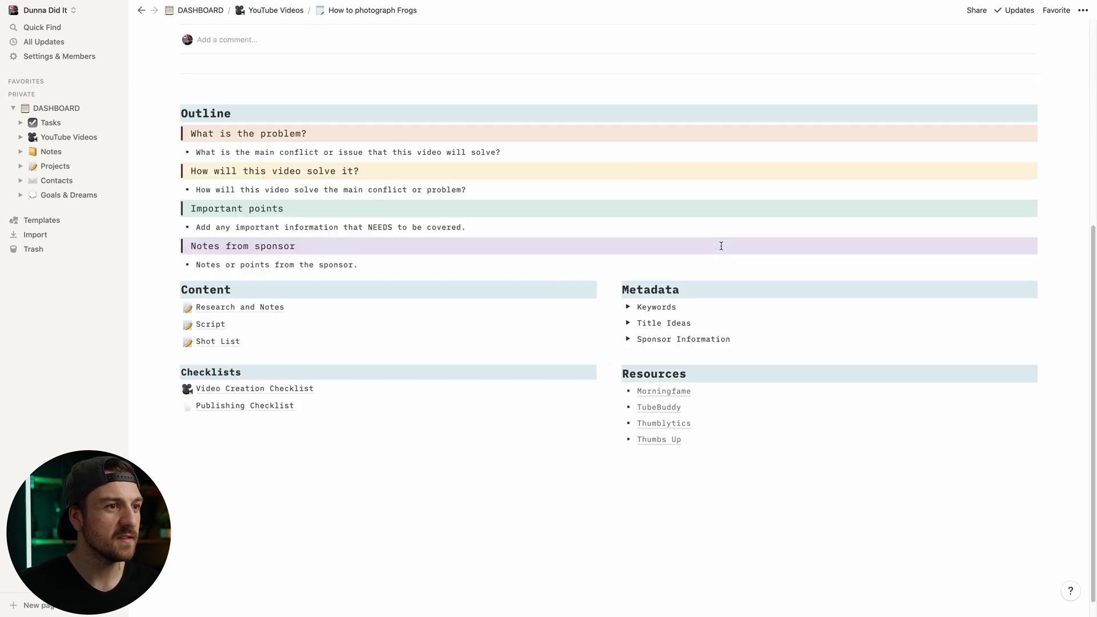
{"action": "scroll", "coordinate": [552, 223], "scroll_direction": "up", "scroll_amount": 2}
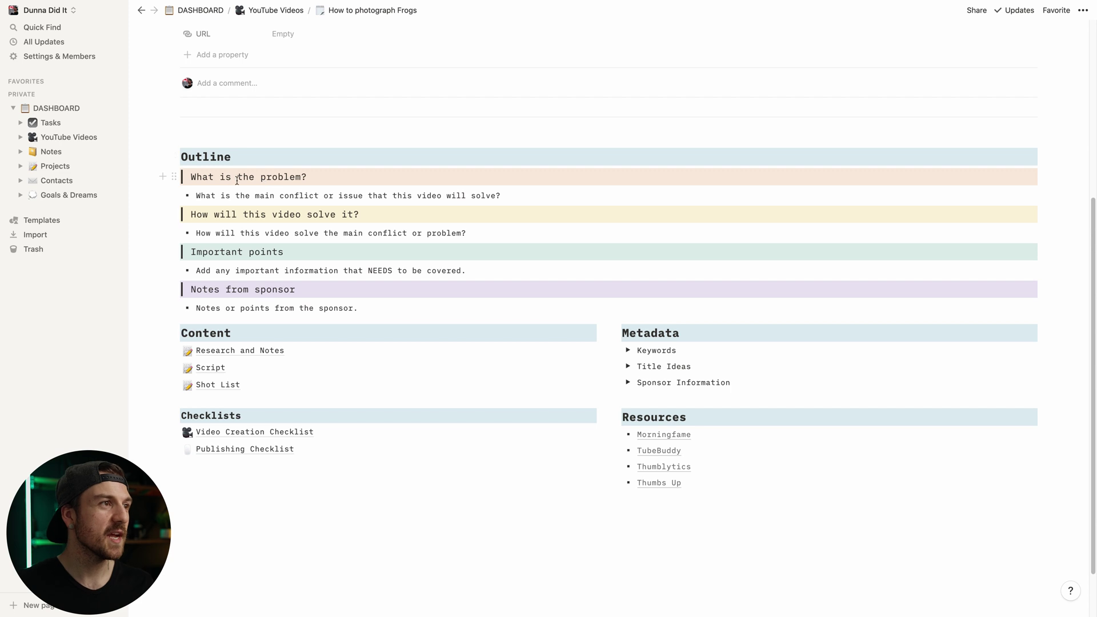
{"action": "triple_click", "coordinate": [511, 196]}
{"action": "type", "text": "People "}
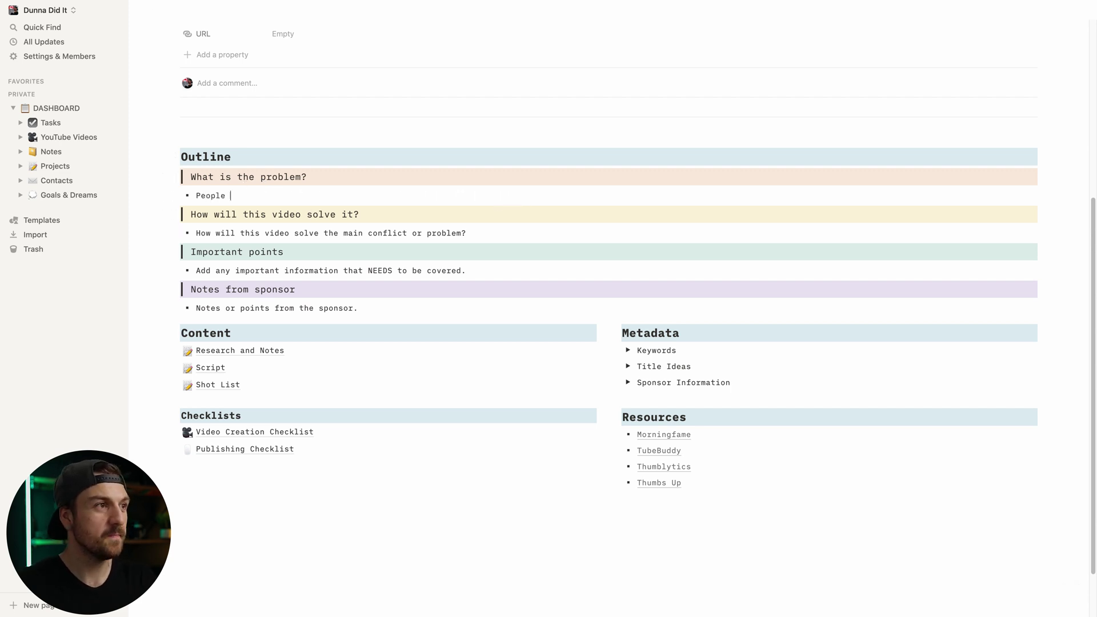
{"action": "type", "text": "don't know how to photograph frogs"}
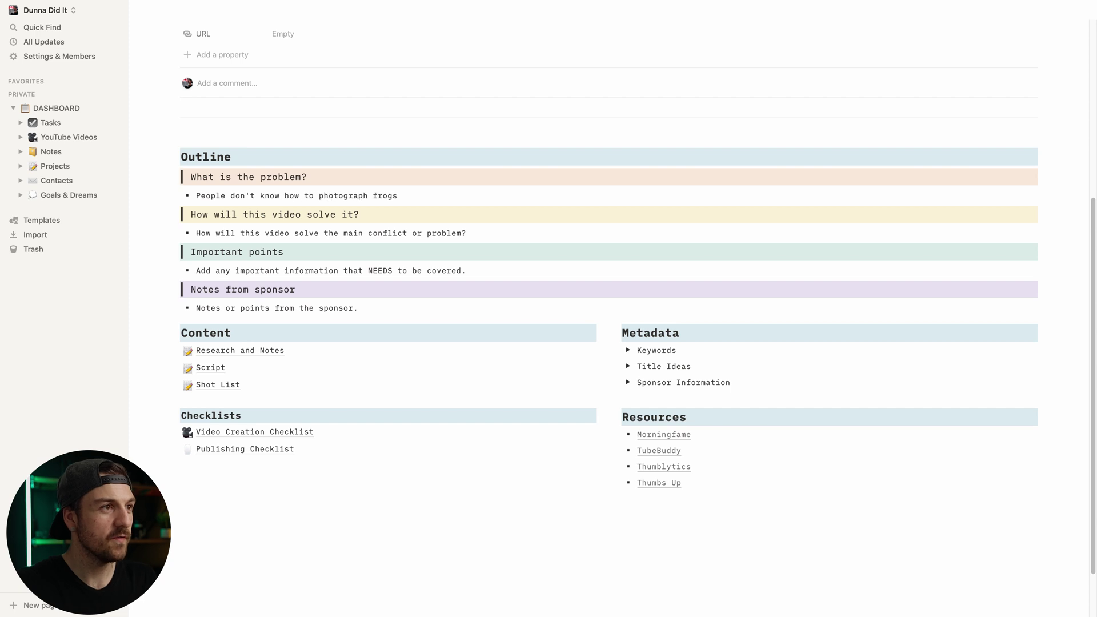
{"action": "type", "text": "."}
Step: Fill the second outline bullet with 'It will teach them how to photograph frogs.'
{"action": "left_click", "coordinate": [470, 235]}
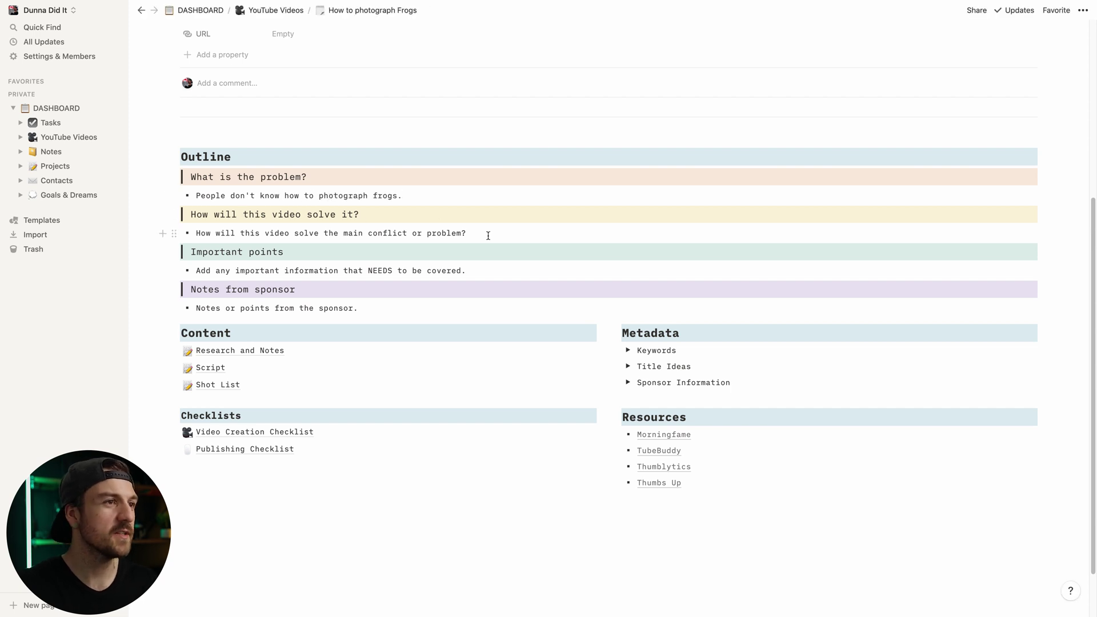
{"action": "triple_click", "coordinate": [261, 233]}
{"action": "type", "text": "It will teach them how to photograph frogs."}
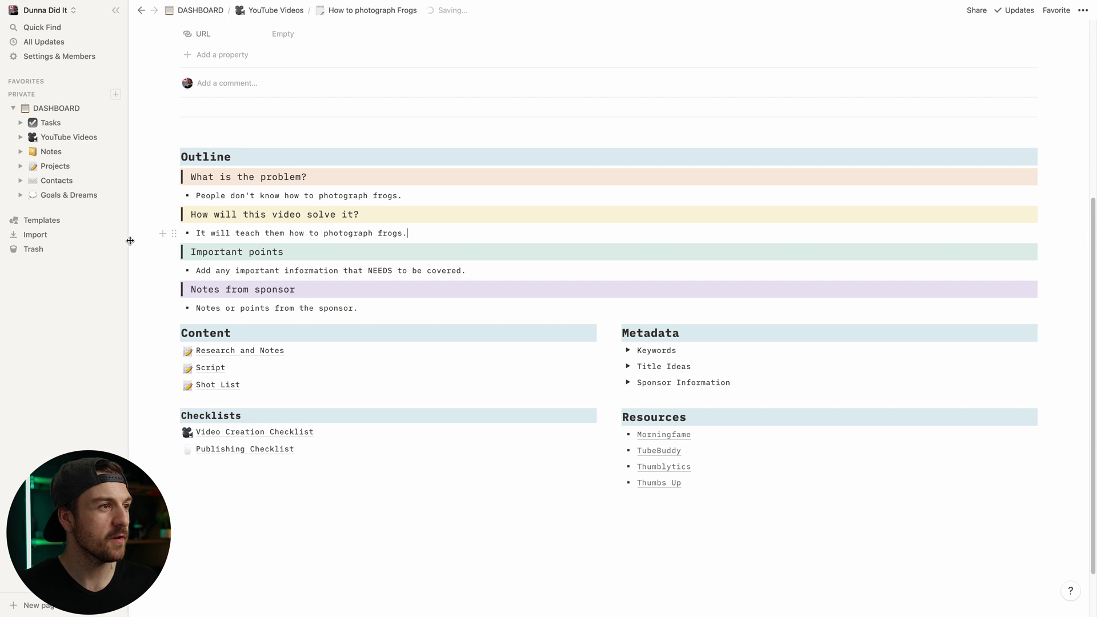
Step: List important points: Macro Ideas, Lighting Ideas, Pitfalls to watch out for, Lenses to use, Other gear, Getting the frog to stay still
{"action": "left_click", "coordinate": [473, 271]}
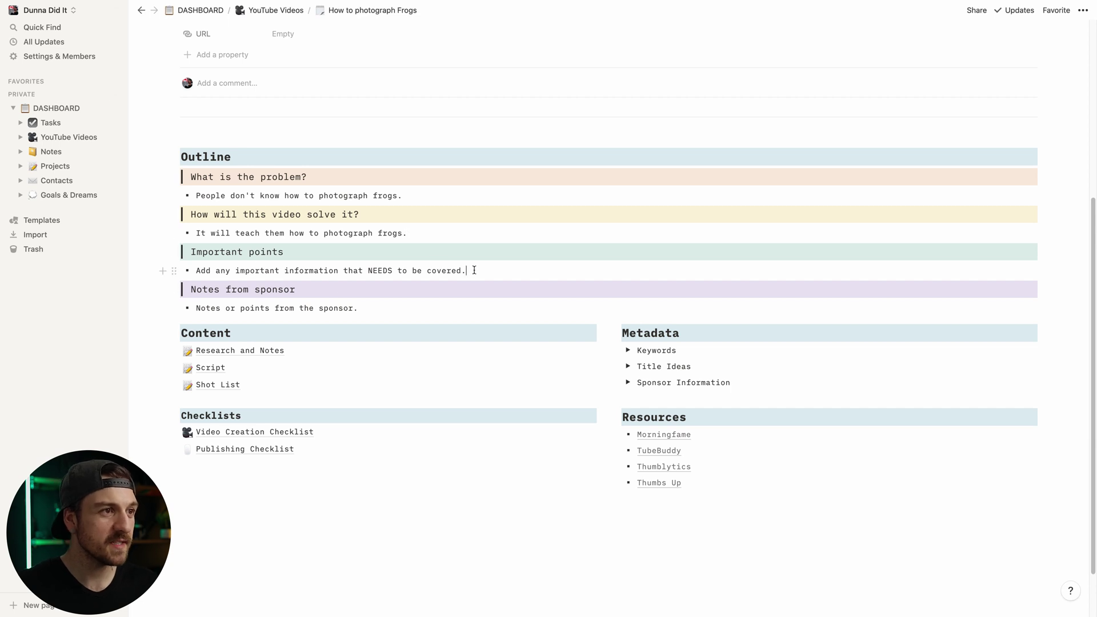
{"action": "left_click_drag", "start_coordinate": [299, 276], "coordinate": [196, 269]}
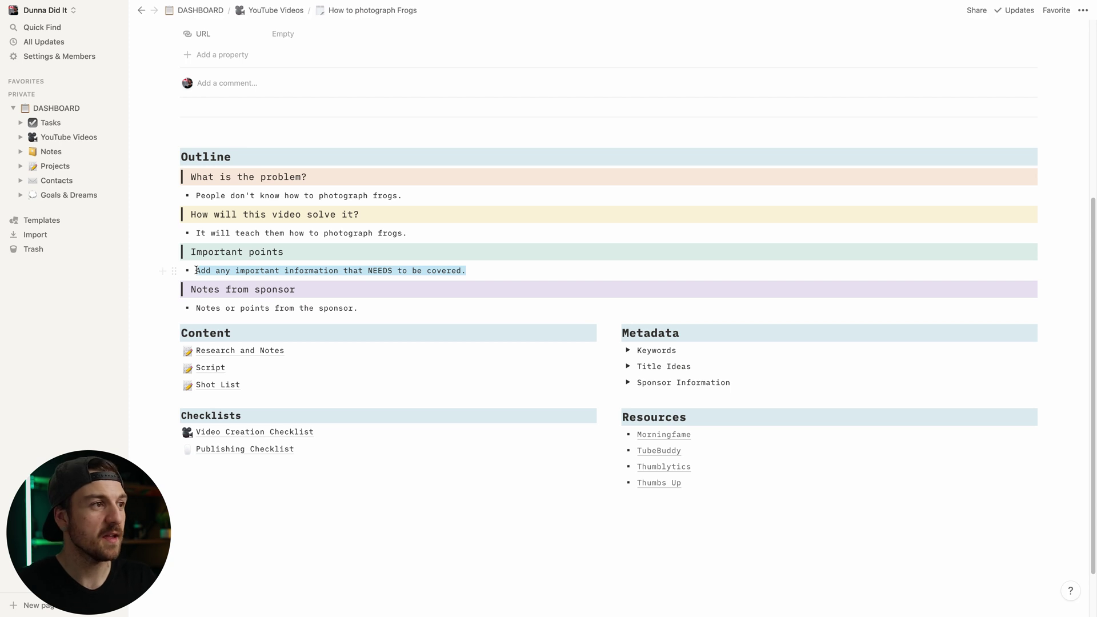
{"action": "type", "text": "Macro Ideas"}
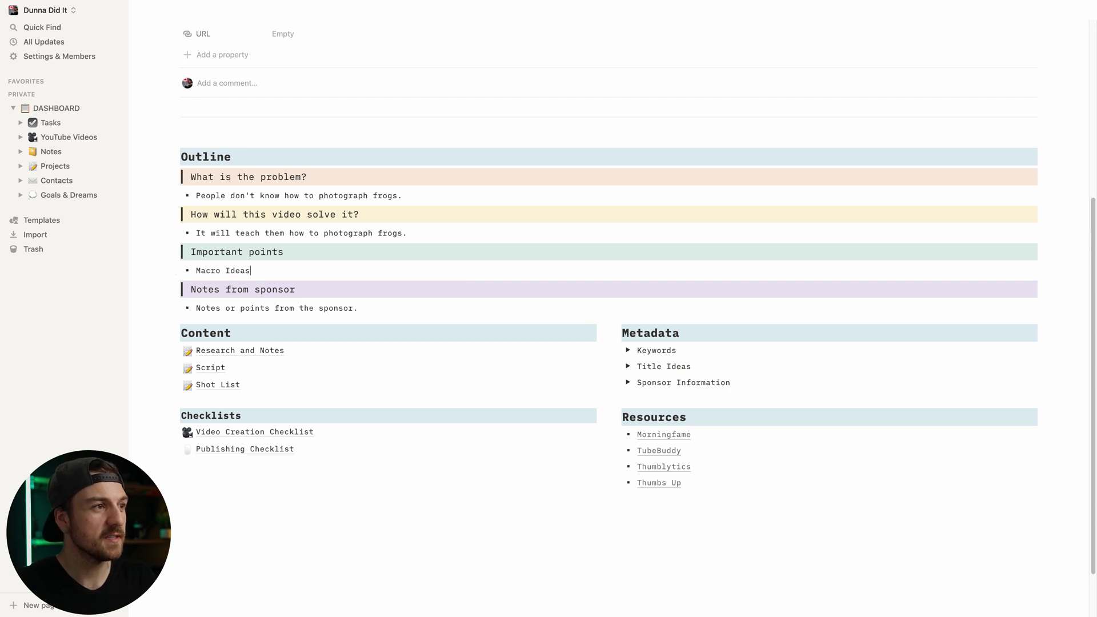
{"action": "key", "text": "Return"}
{"action": "type", "text": "Lighting Ideas"}
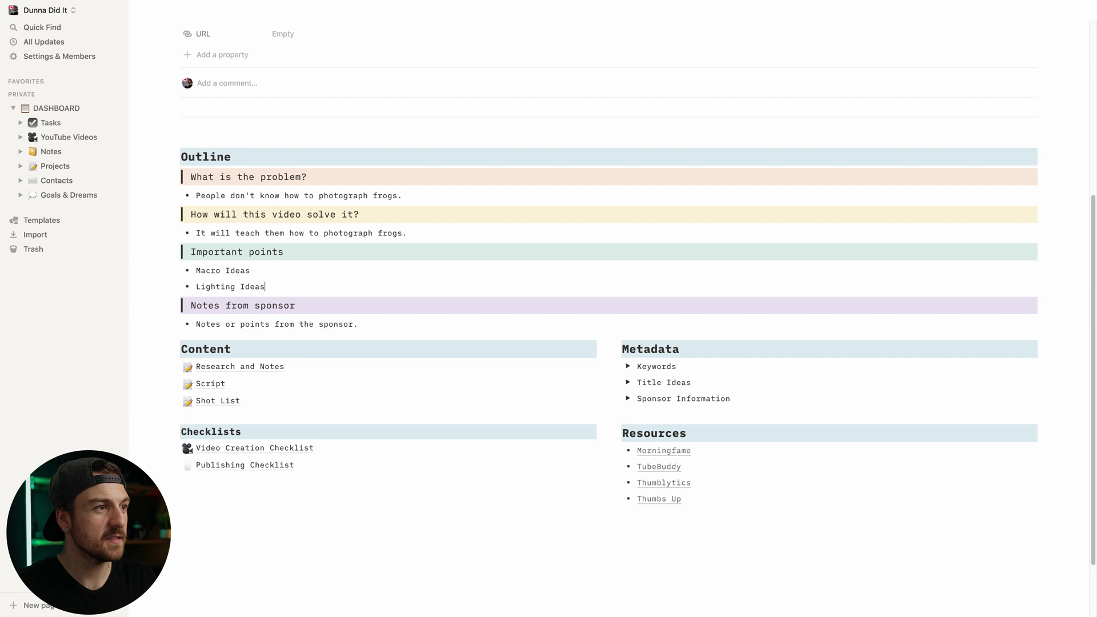
{"action": "key", "text": "Return"}
{"action": "type", "text": "Pitfalls to wat"}
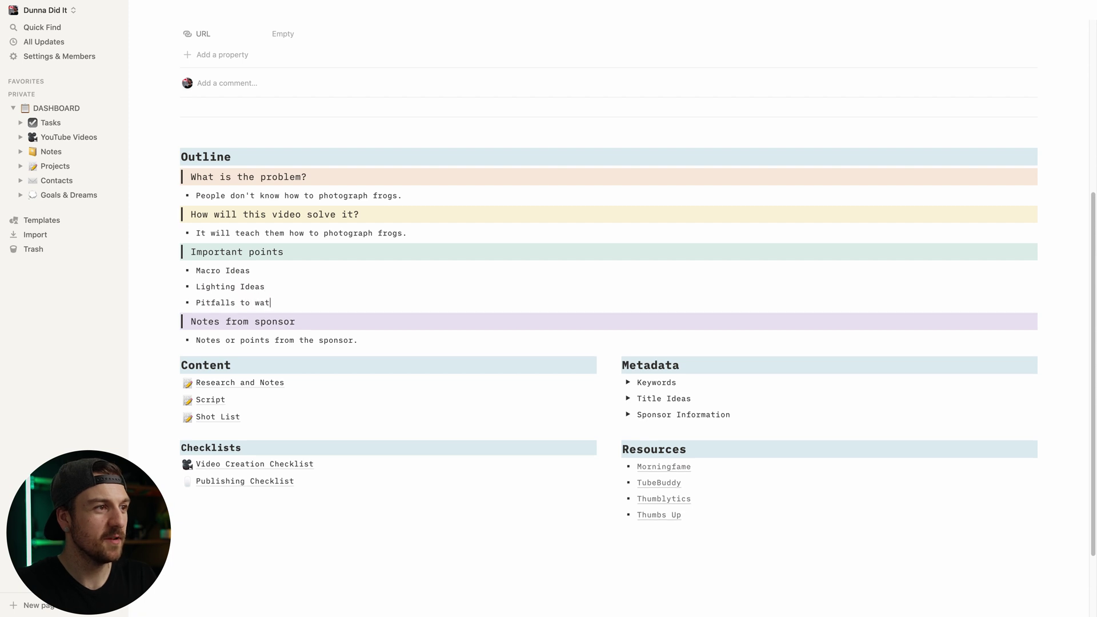
{"action": "type", "text": "ch out for"}
{"action": "key", "text": "Return"}
{"action": "type", "text": "Lenses"}
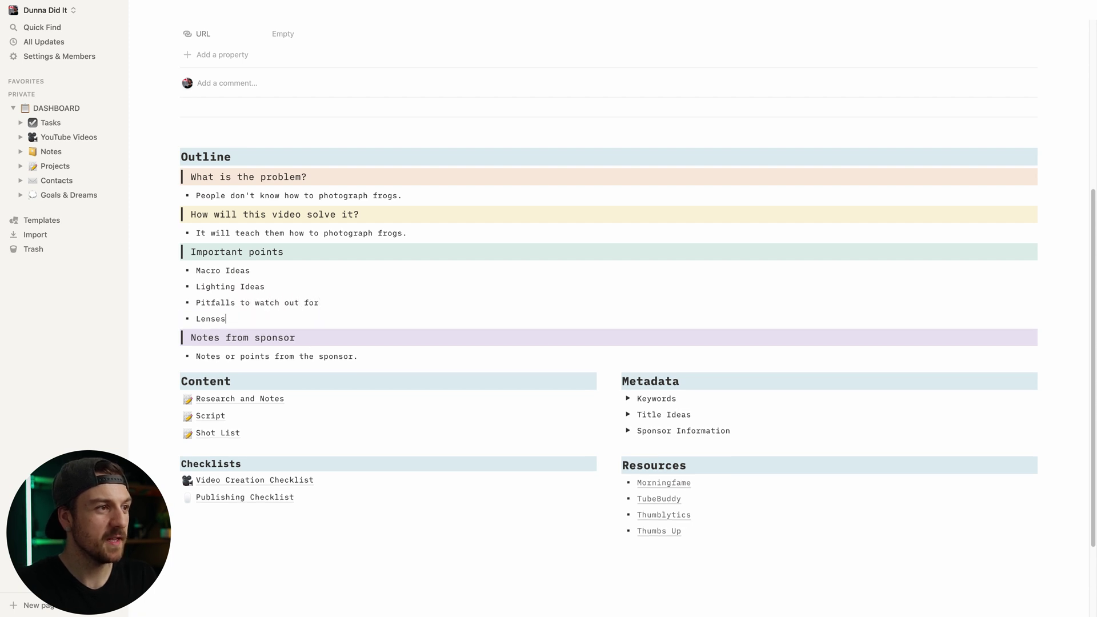
{"action": "type", "text": " to use"}
{"action": "key", "text": "Return"}
{"action": "type", "text": "Other "}
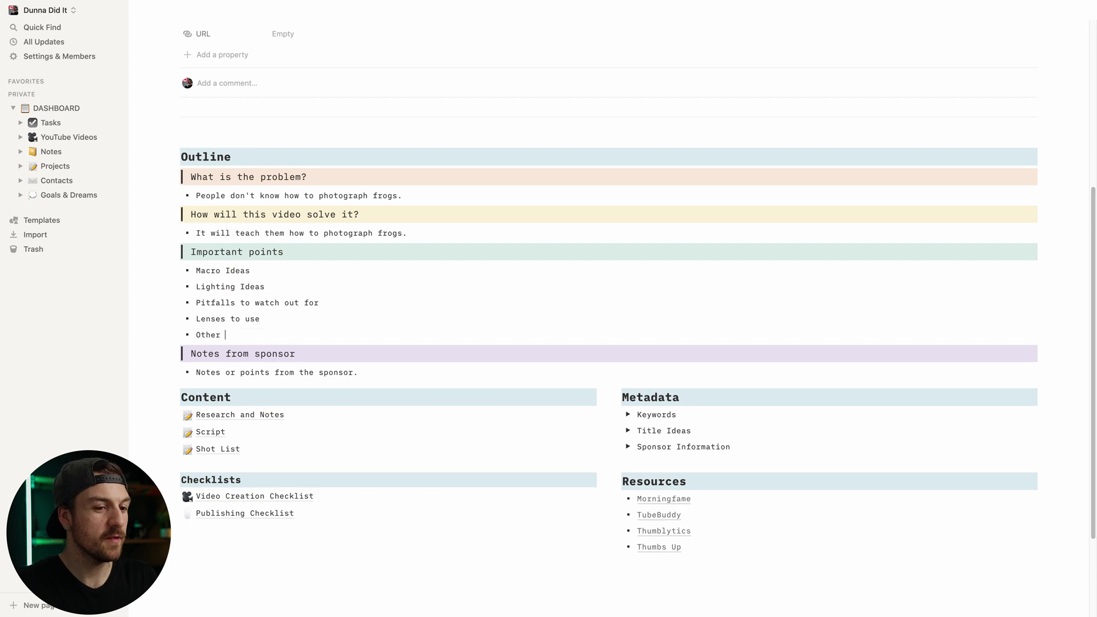
{"action": "type", "text": "gear"}
{"action": "key", "text": "Return"}
{"action": "type", "text": "Getting the frog to "}
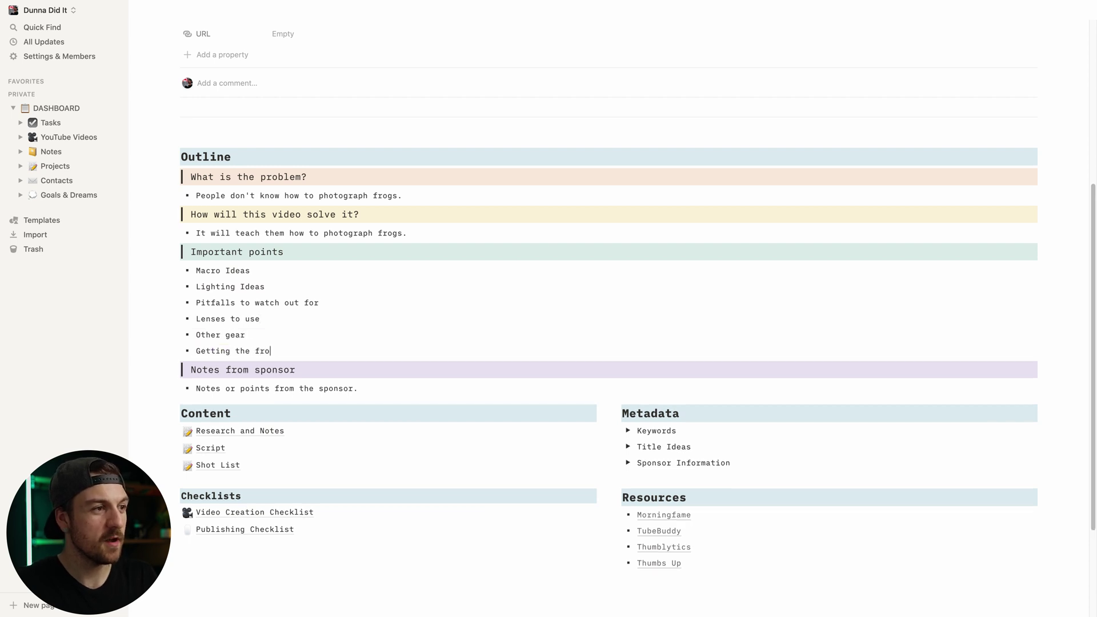
{"action": "type", "text": "stay still."}
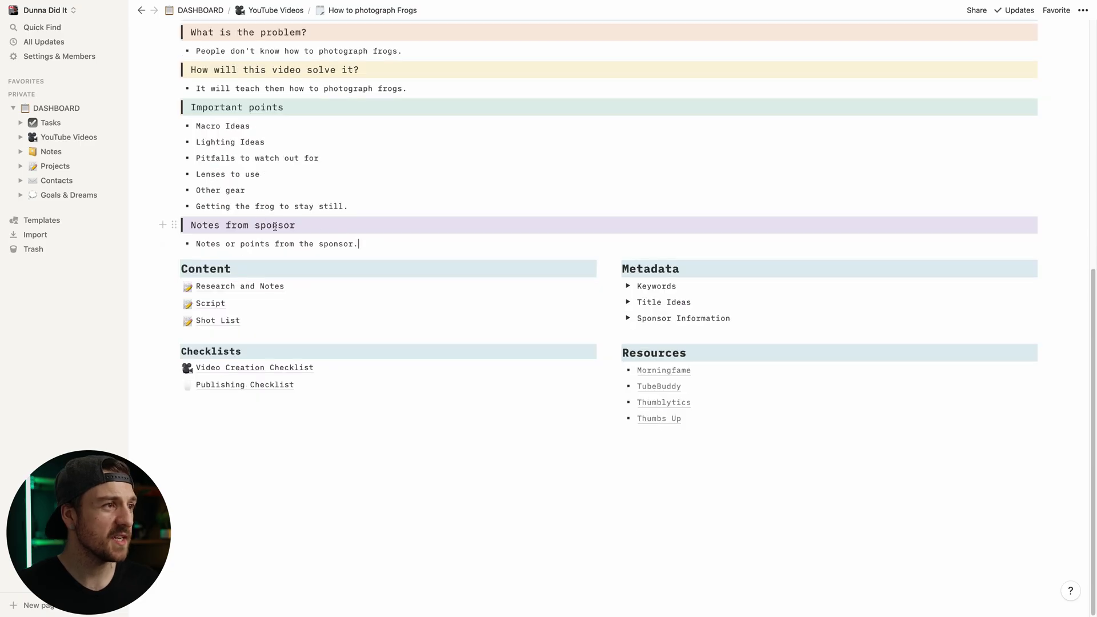
Step: Replace the sponsor notes placeholder with 'Throw to their website link in description.'
{"action": "scroll", "coordinate": [377, 243], "scroll_direction": "up", "scroll_amount": 7}
{"action": "scroll", "coordinate": [367, 304], "scroll_direction": "down", "scroll_amount": 6}
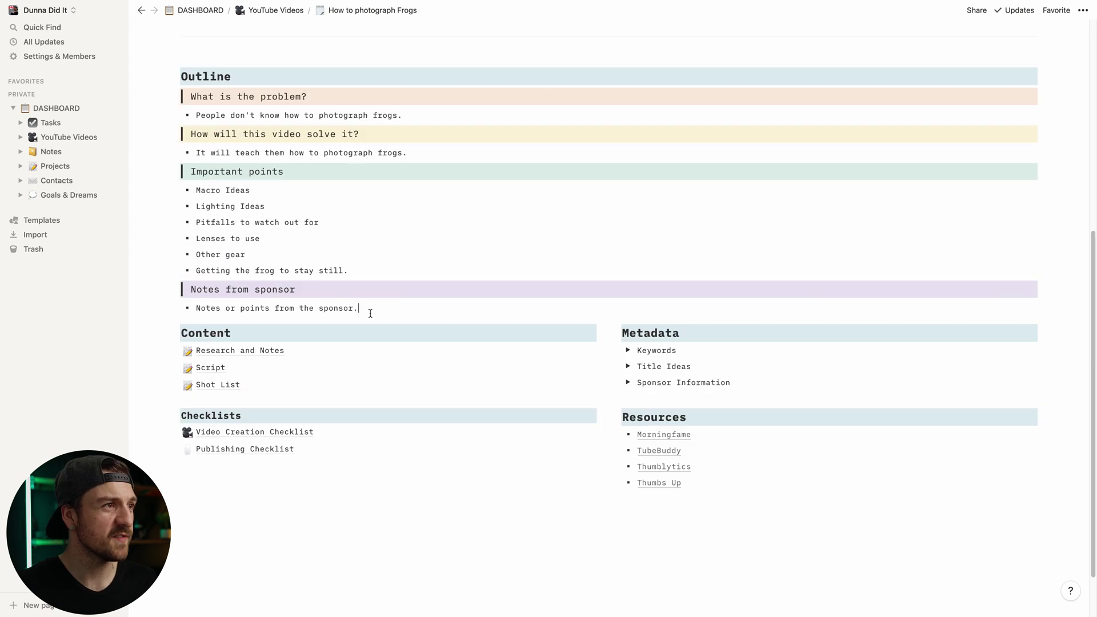
{"action": "left_click_drag", "start_coordinate": [359, 307], "coordinate": [200, 308]}
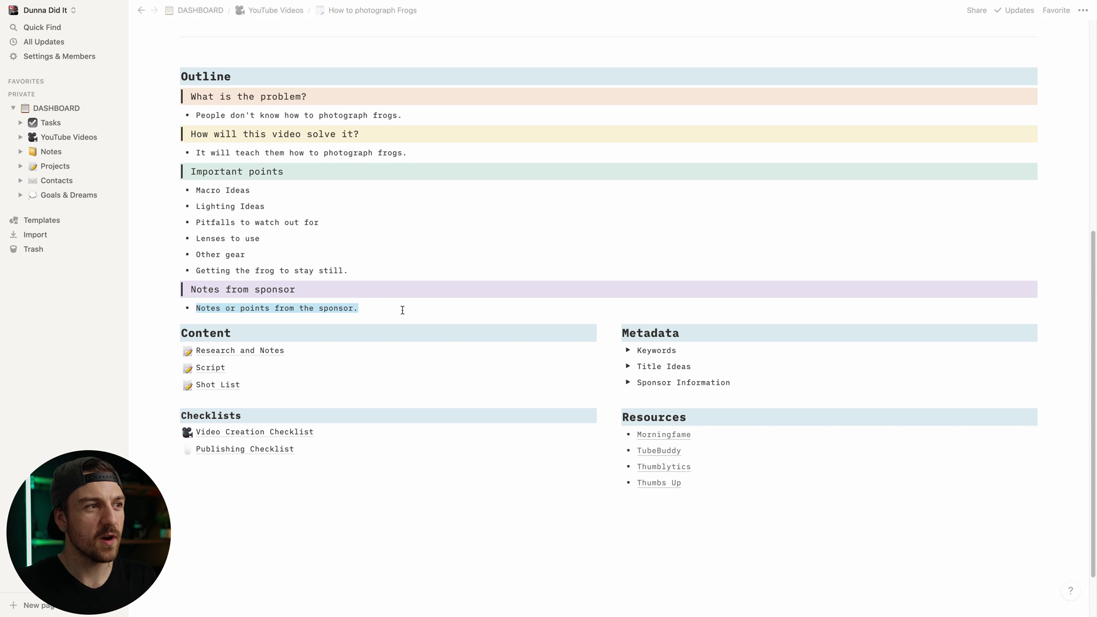
{"action": "type", "text": "Thro"}
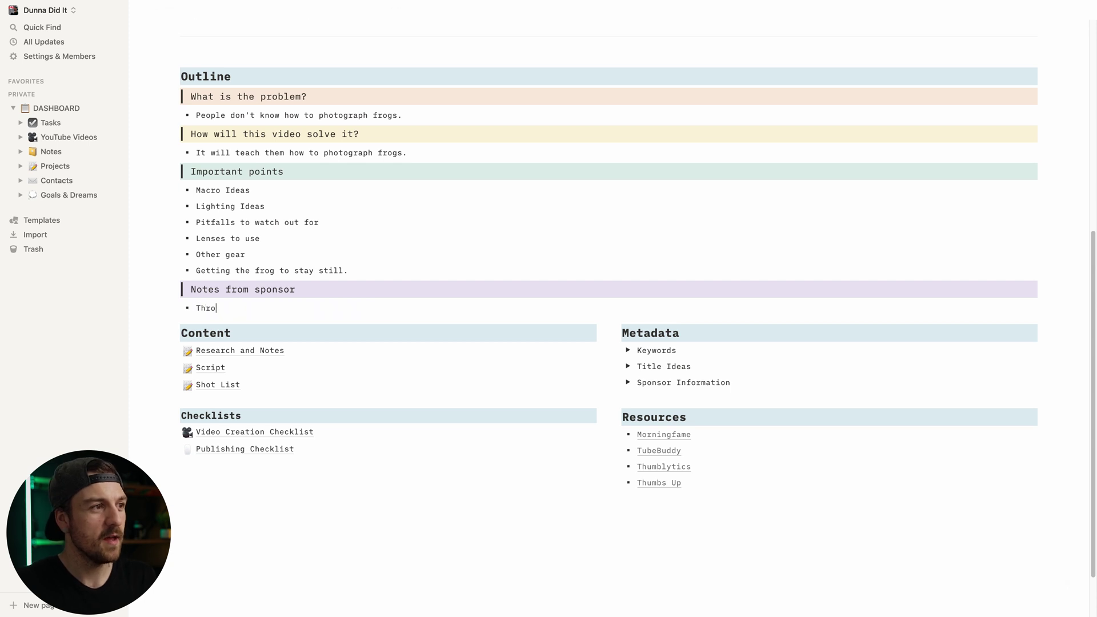
{"action": "type", "text": "w to their"}
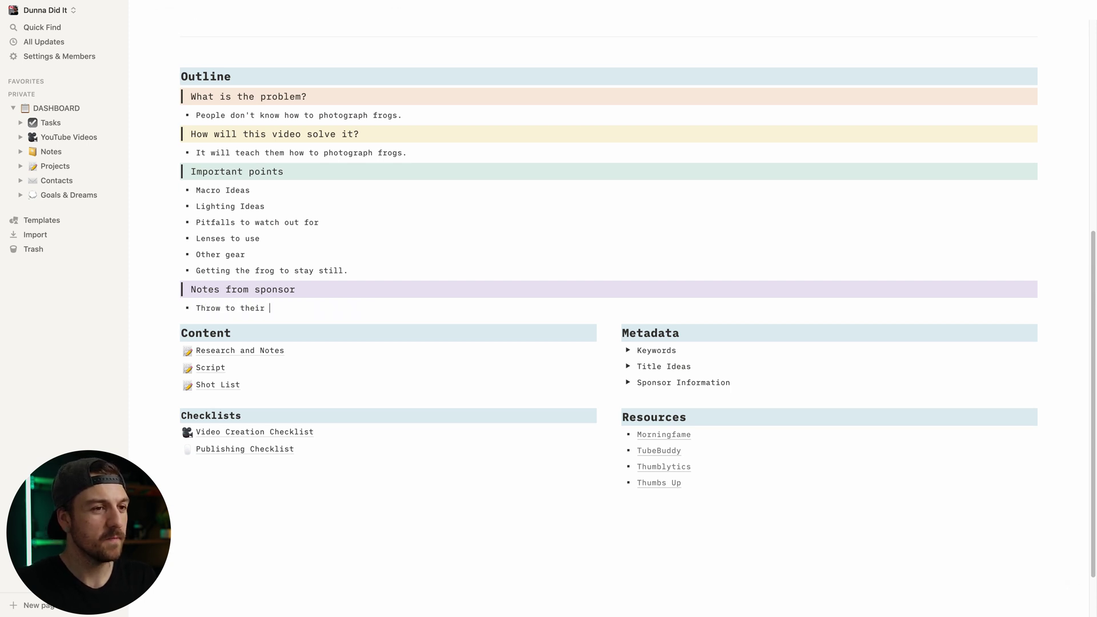
{"action": "type", "text": " website link in description."}
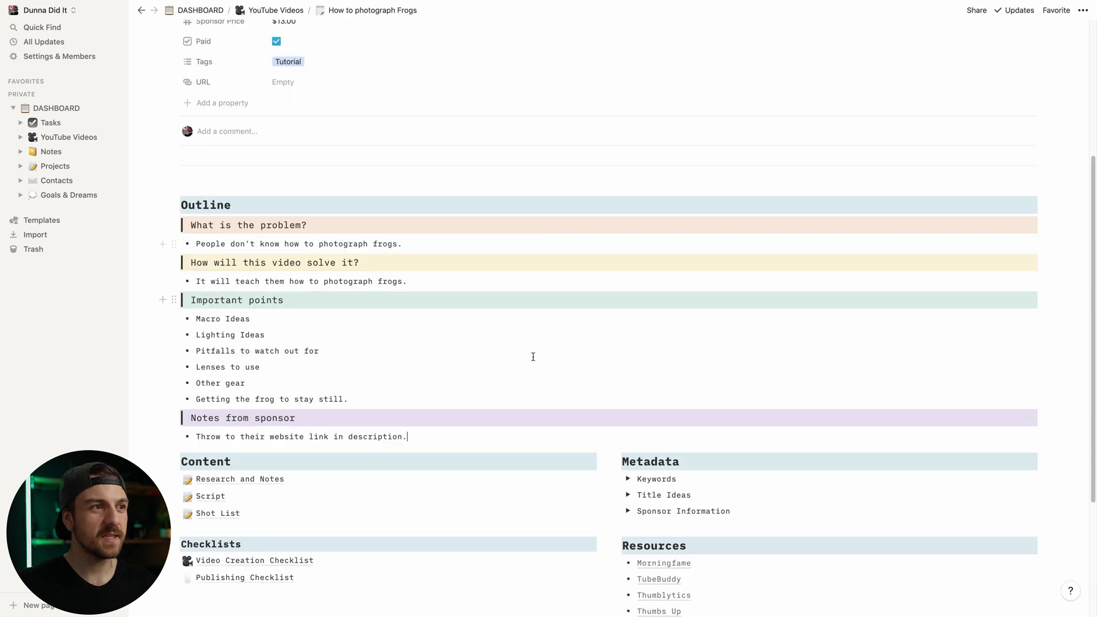
{"action": "scroll", "coordinate": [536, 347], "scroll_direction": "up", "scroll_amount": 4}
{"action": "scroll", "coordinate": [537, 349], "scroll_direction": "down", "scroll_amount": 3}
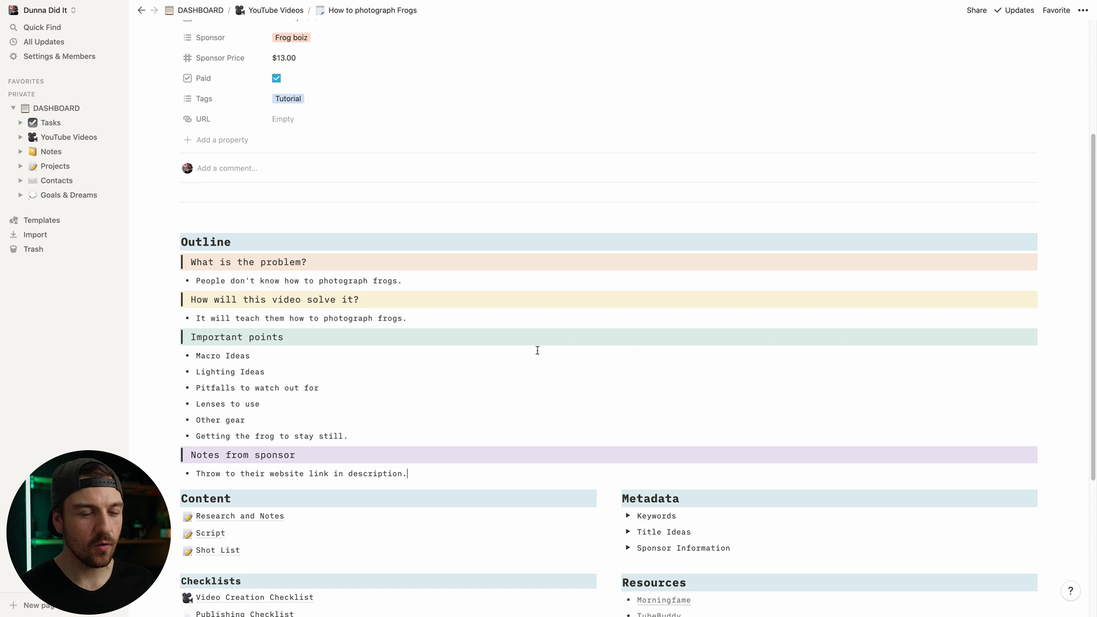
{"action": "scroll", "coordinate": [471, 328], "scroll_direction": "down", "scroll_amount": 4}
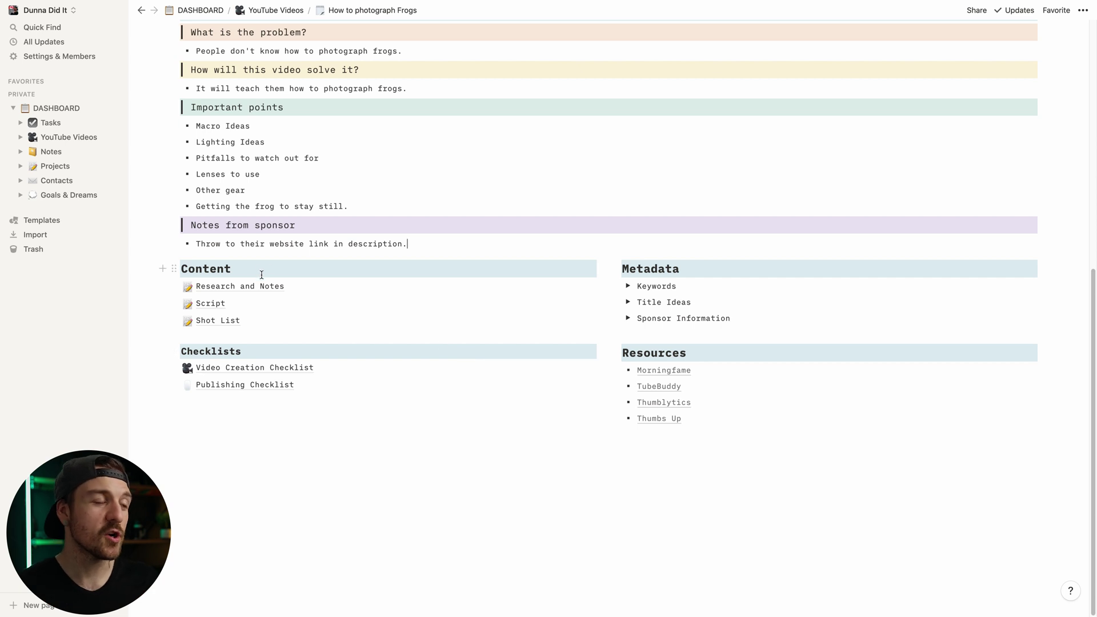
{"action": "left_click", "coordinate": [223, 288]}
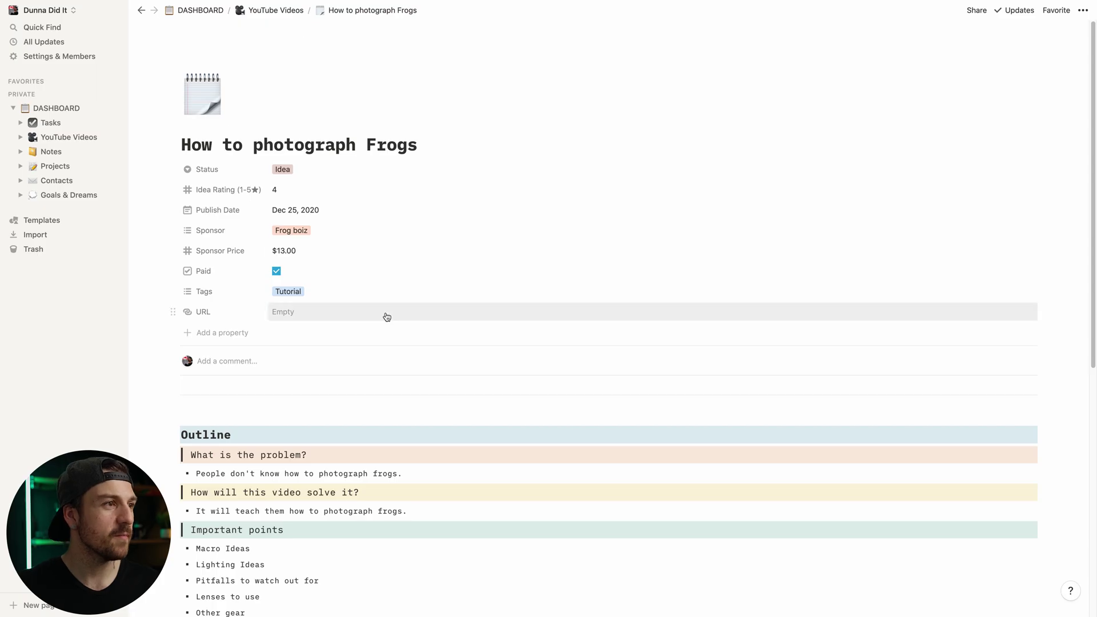
{"action": "scroll", "coordinate": [385, 316], "scroll_direction": "down", "scroll_amount": 8}
Step: Look inside the Script subpage, then return to the frog video page
{"action": "left_click", "coordinate": [209, 301]}
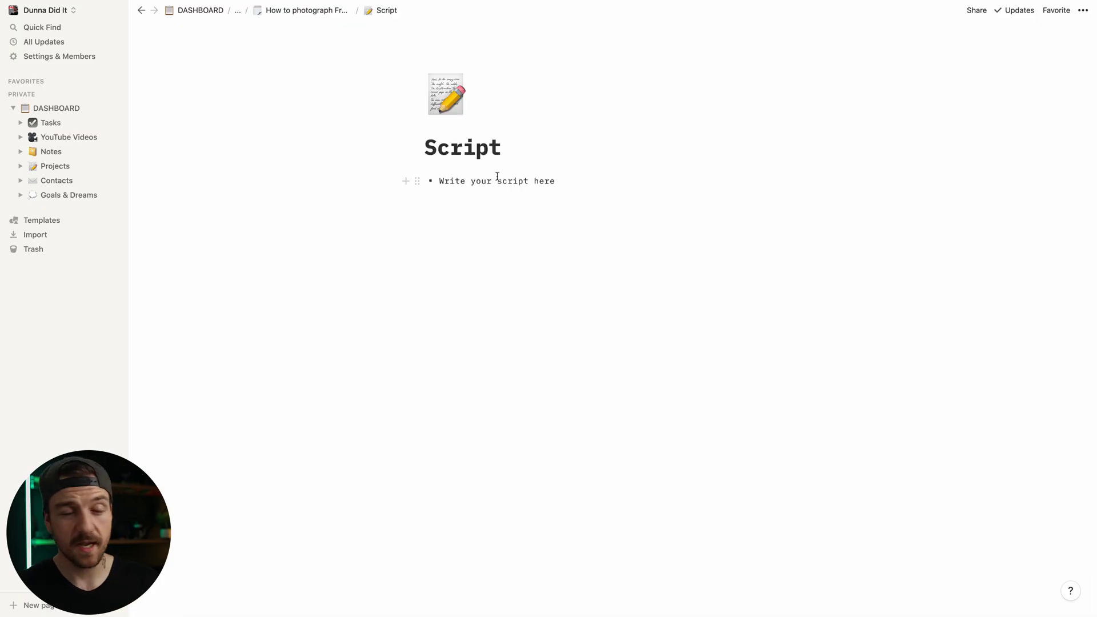
{"action": "left_click", "coordinate": [313, 12]}
{"action": "scroll", "coordinate": [194, 326], "scroll_direction": "down", "scroll_amount": 8}
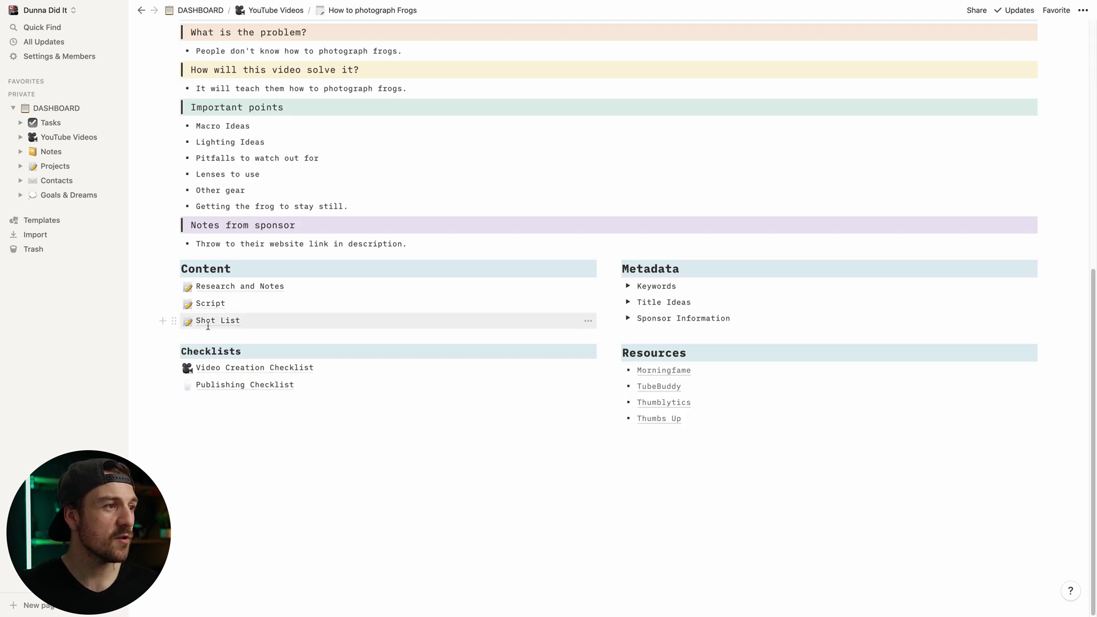
Step: In the Shot List subpage, tick and untick the placeholder to-do, then add an empty to-do
{"action": "left_click", "coordinate": [212, 319]}
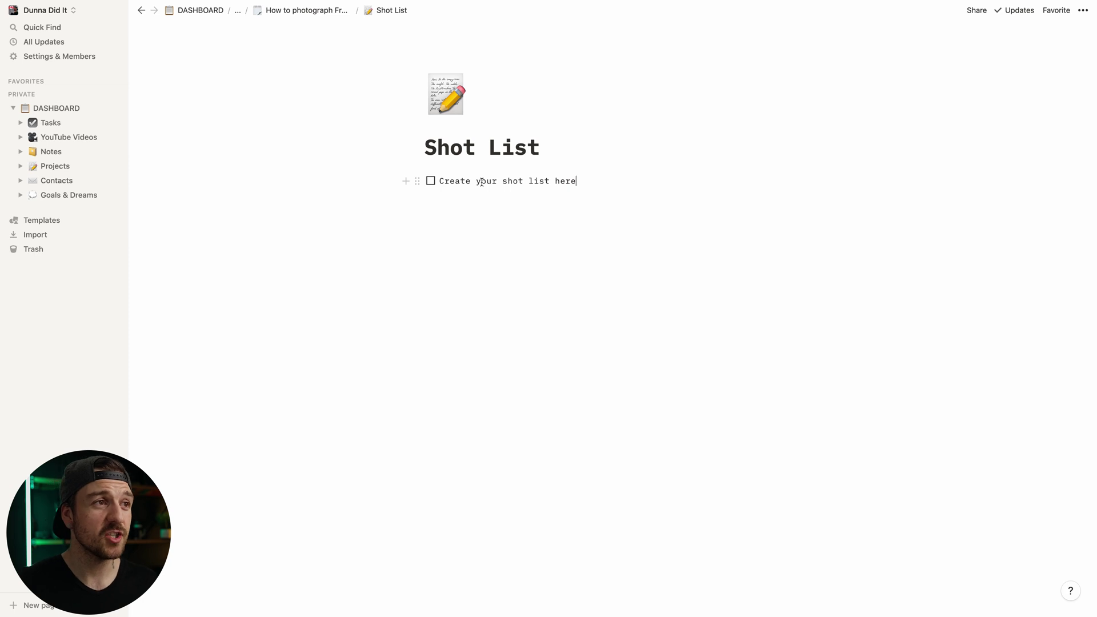
{"action": "left_click", "coordinate": [431, 180]}
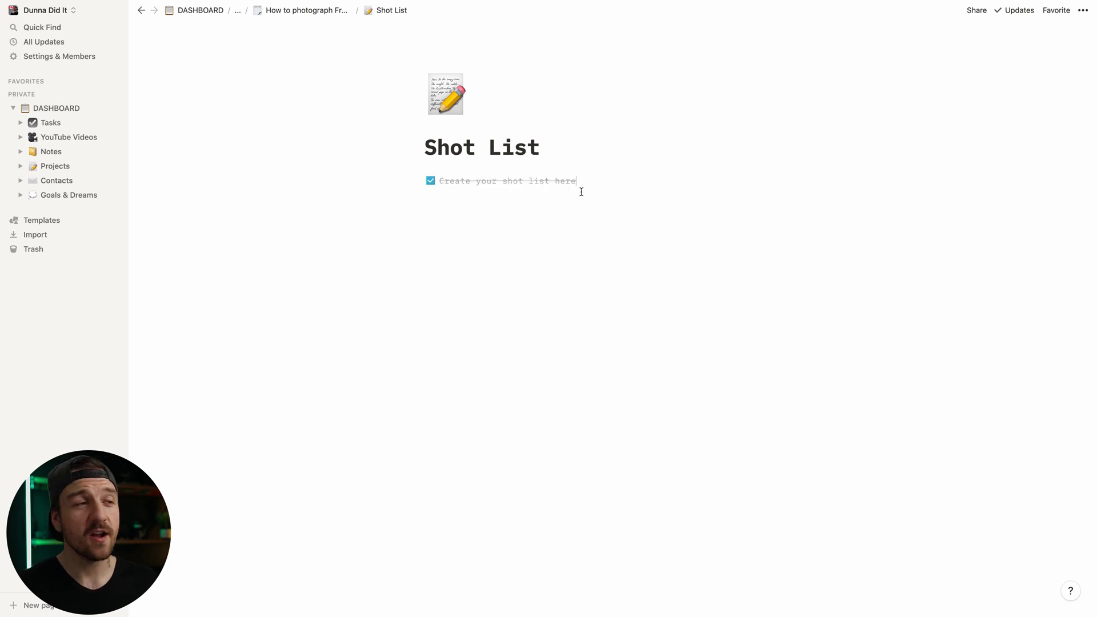
{"action": "left_click", "coordinate": [431, 181]}
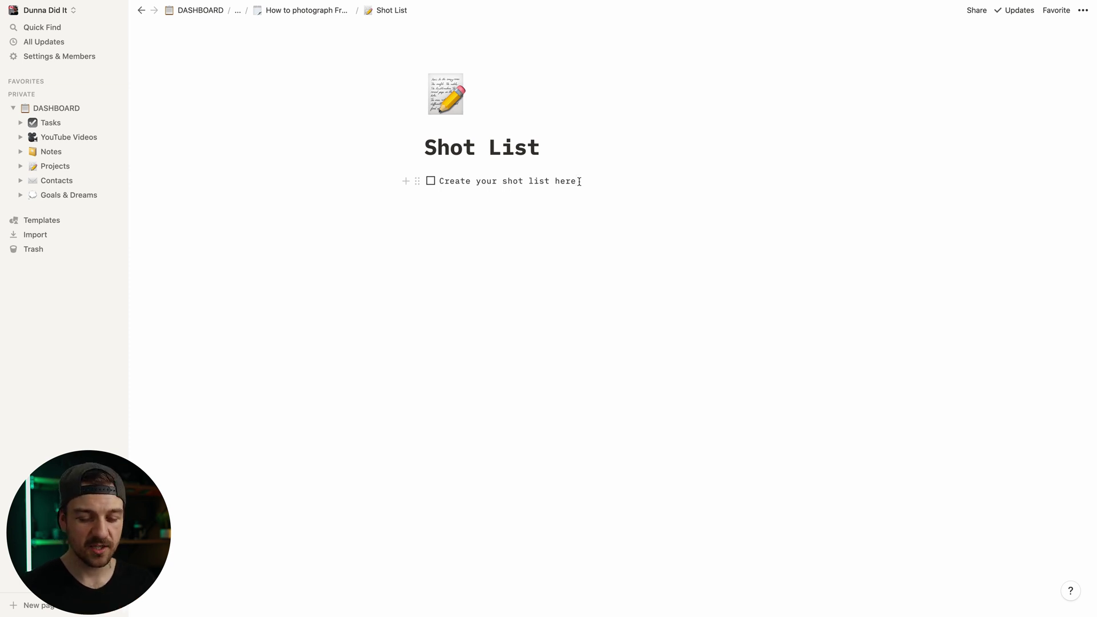
{"action": "key", "text": "Return"}
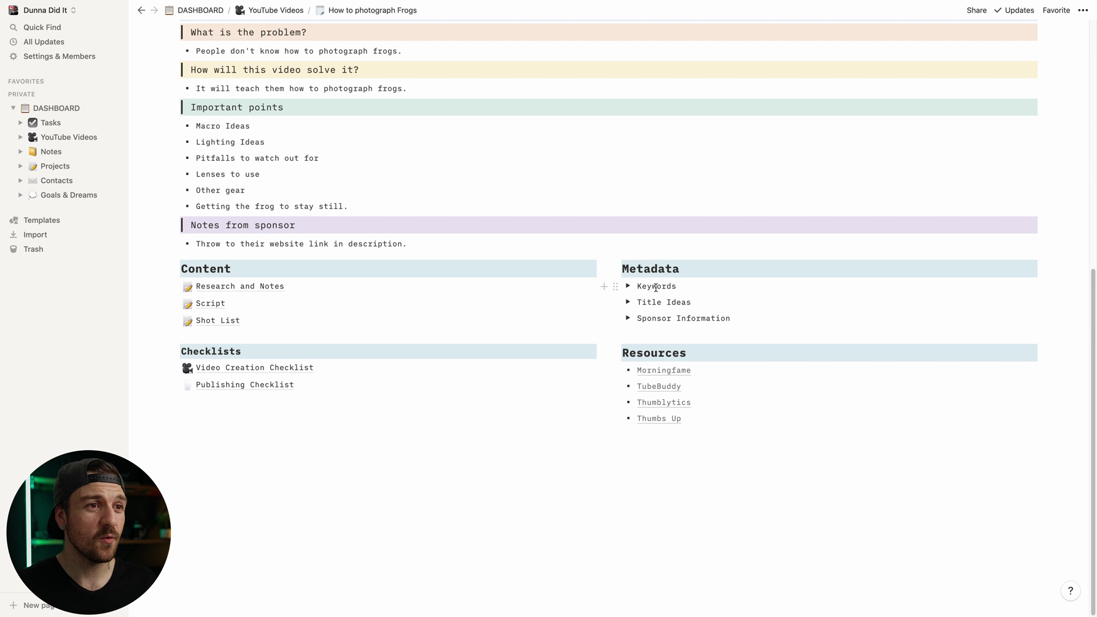
{"action": "left_click", "coordinate": [628, 287]}
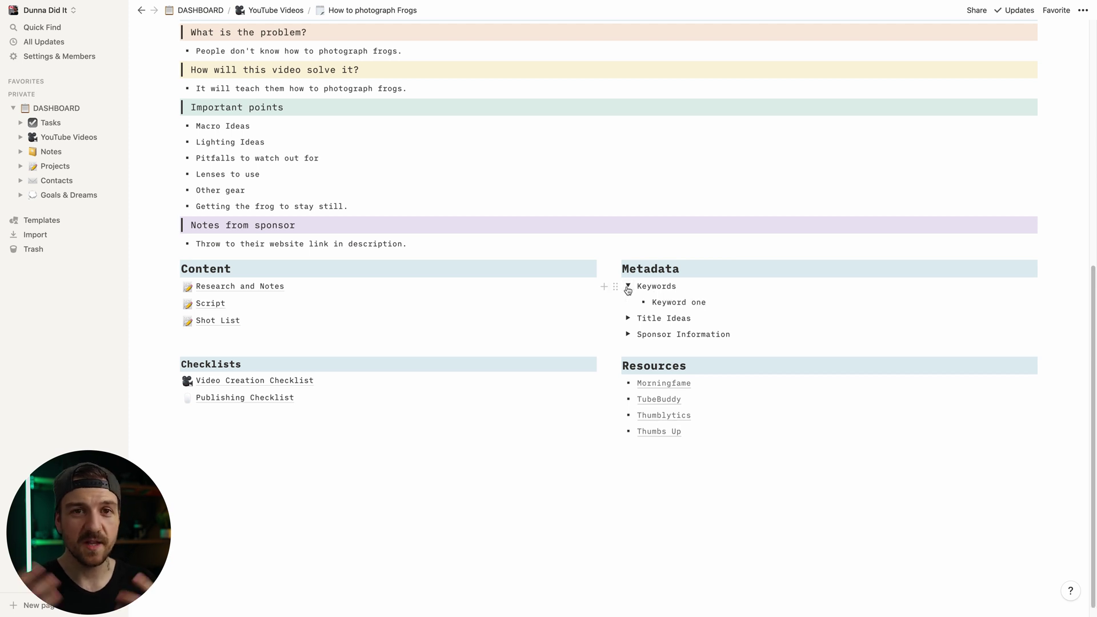
{"action": "left_click", "coordinate": [627, 287]}
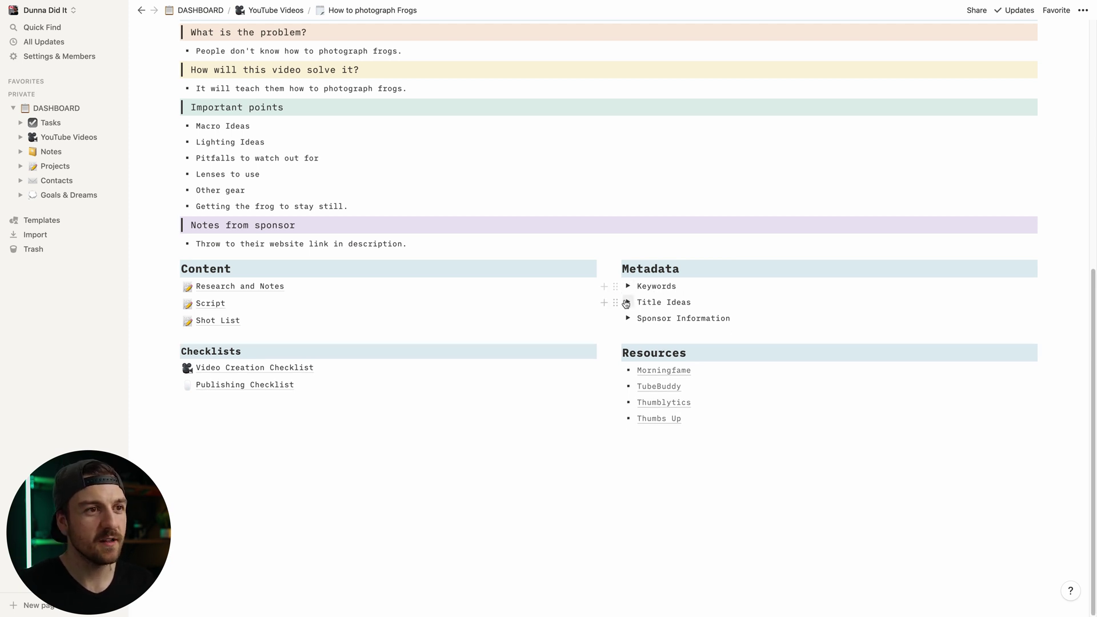
{"action": "left_click", "coordinate": [628, 301]}
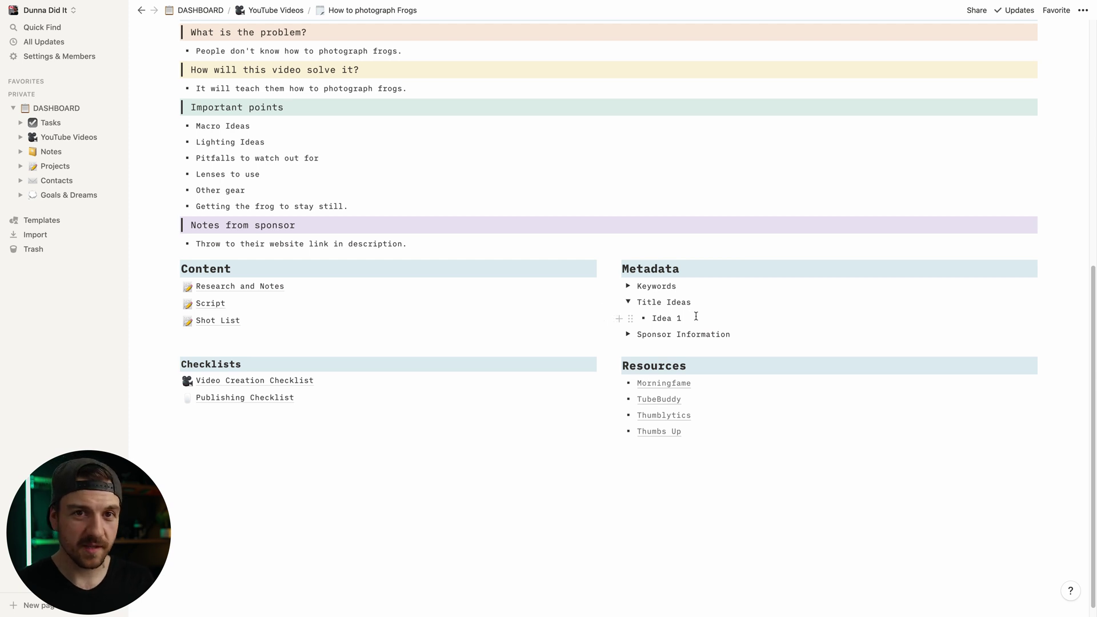
{"action": "left_click", "coordinate": [628, 302]}
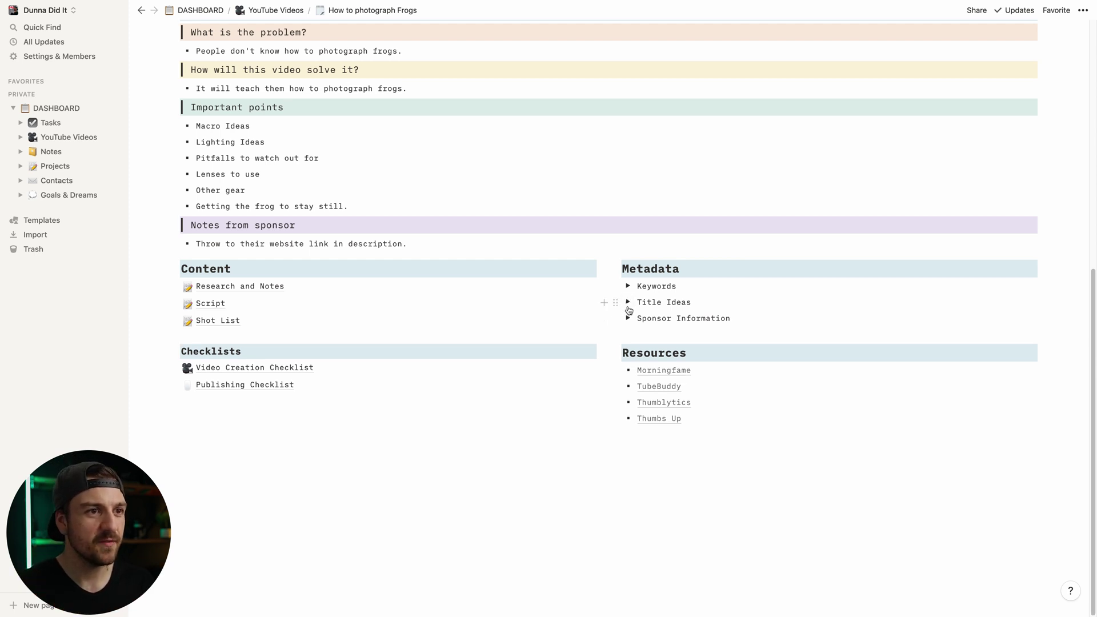
{"action": "left_click", "coordinate": [628, 318]}
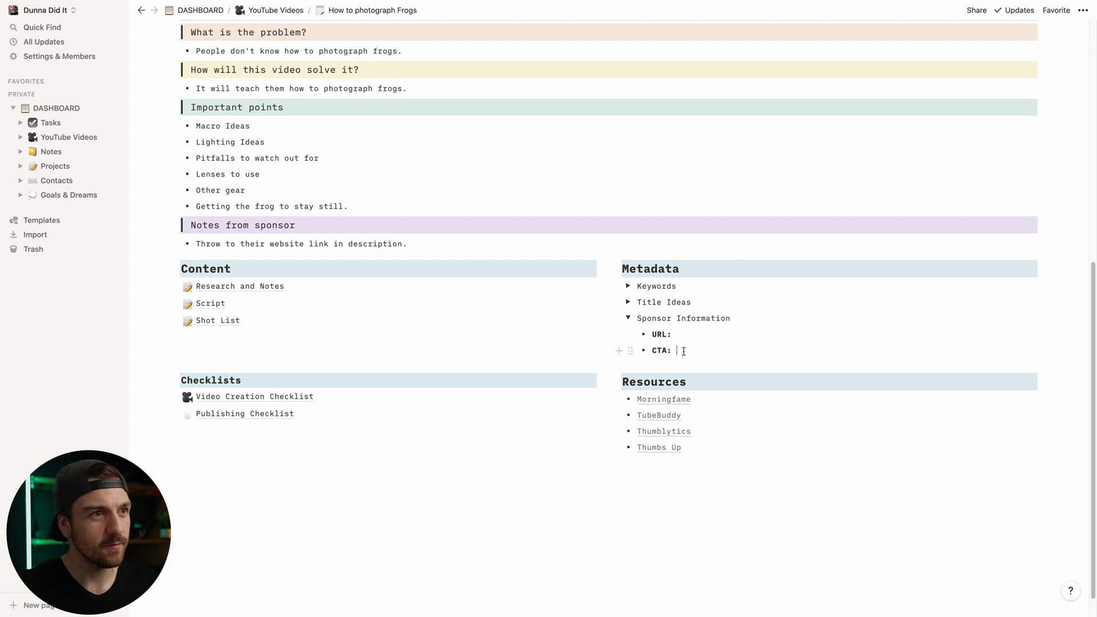
{"action": "scroll", "coordinate": [674, 349], "scroll_direction": "up", "scroll_amount": 7}
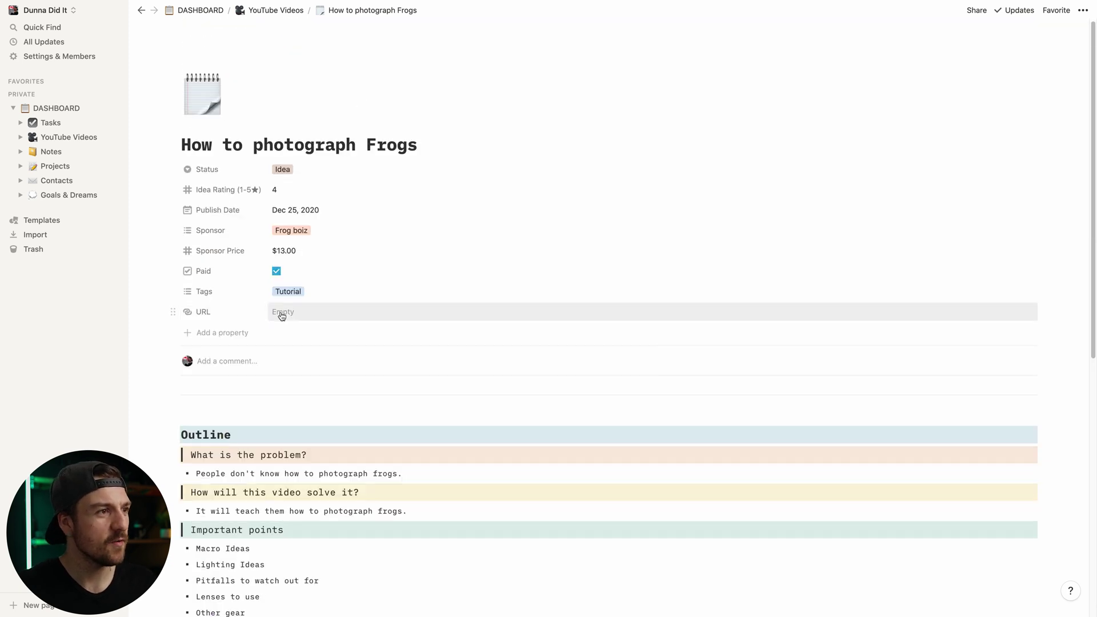
{"action": "scroll", "coordinate": [281, 313], "scroll_direction": "down", "scroll_amount": 8}
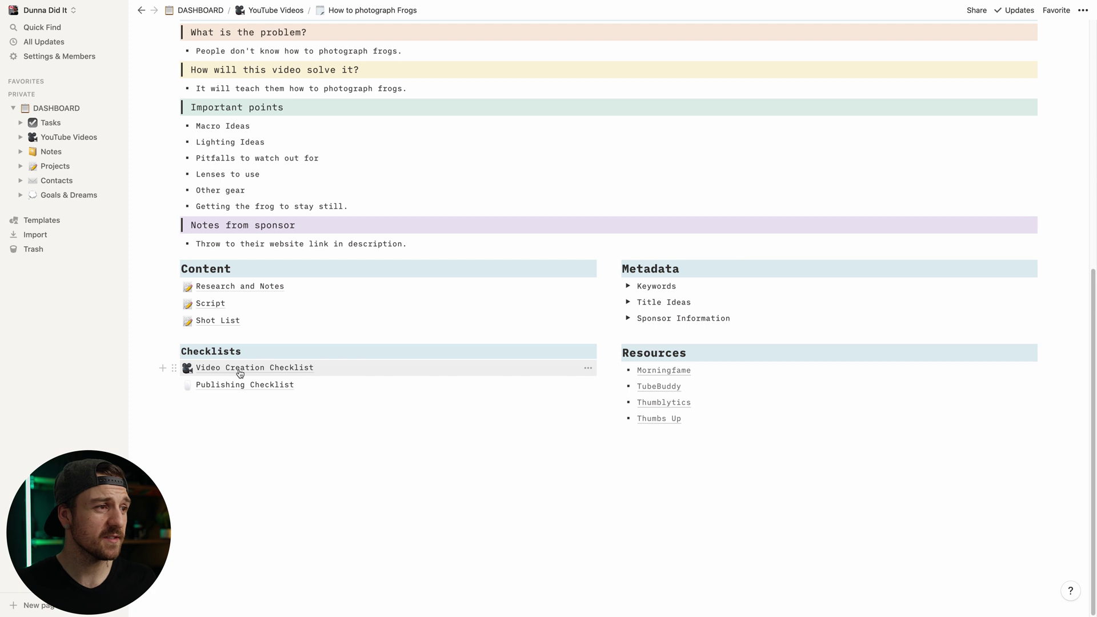
{"action": "left_click", "coordinate": [240, 369]}
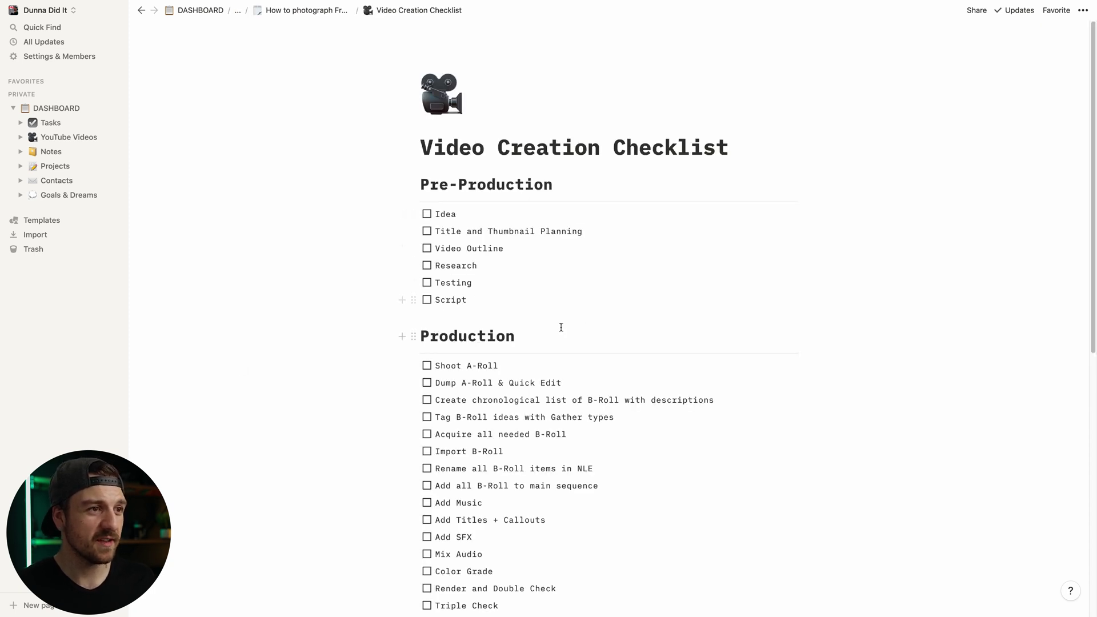
{"action": "scroll", "coordinate": [561, 327], "scroll_direction": "down", "scroll_amount": 2}
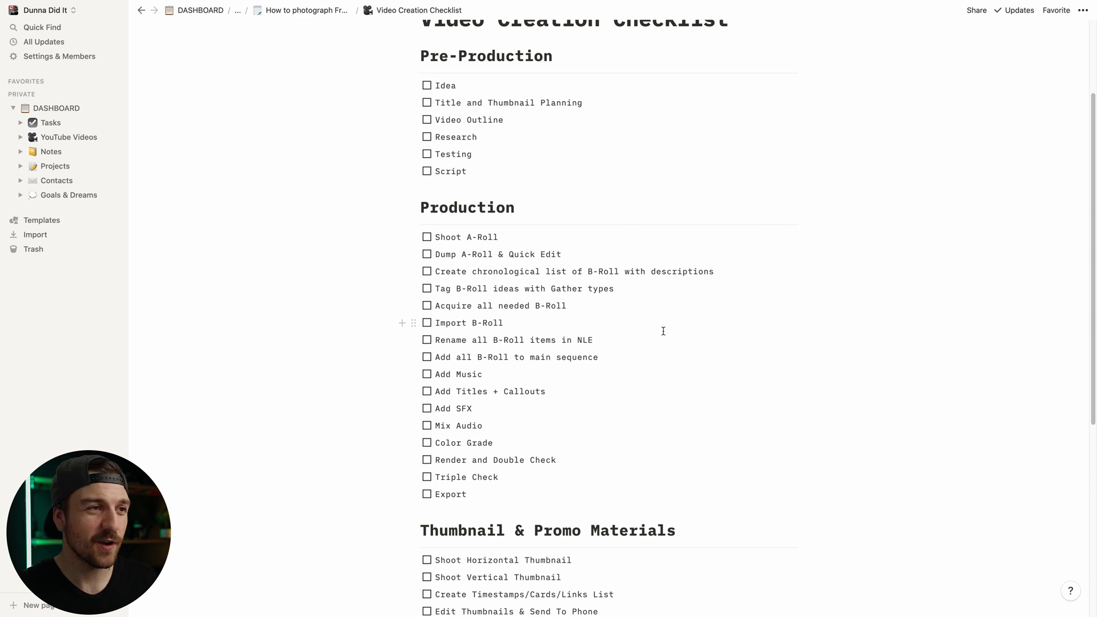
{"action": "scroll", "coordinate": [617, 289], "scroll_direction": "down", "scroll_amount": 2}
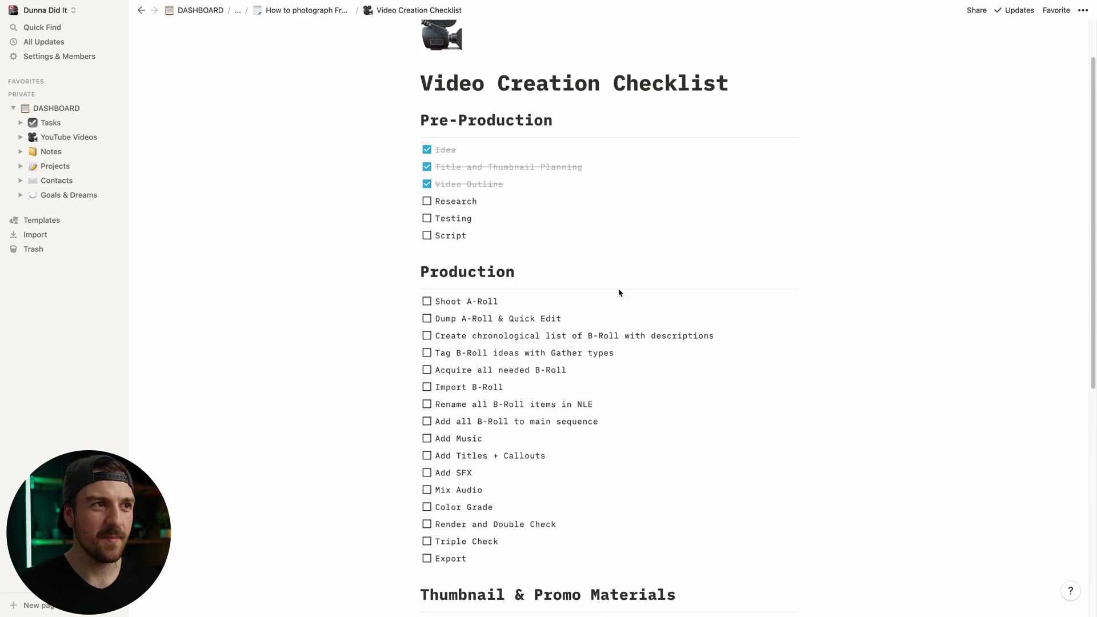
{"action": "scroll", "coordinate": [616, 289], "scroll_direction": "down", "scroll_amount": 3}
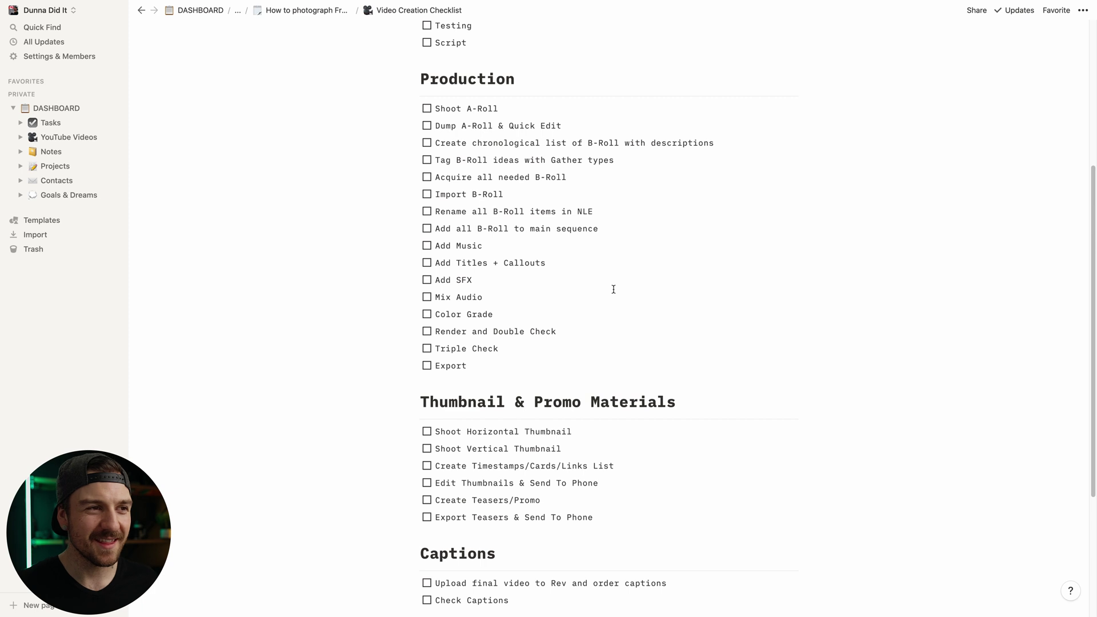
{"action": "scroll", "coordinate": [613, 289], "scroll_direction": "down", "scroll_amount": 1}
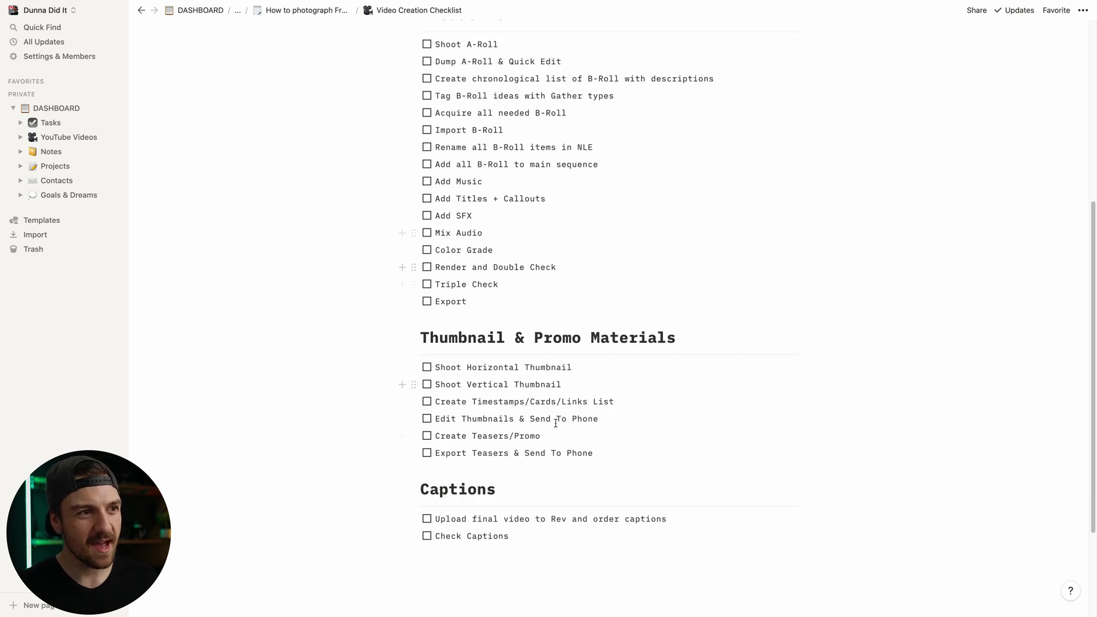
{"action": "scroll", "coordinate": [576, 239], "scroll_direction": "up", "scroll_amount": 1}
{"action": "scroll", "coordinate": [577, 238], "scroll_direction": "up", "scroll_amount": 4}
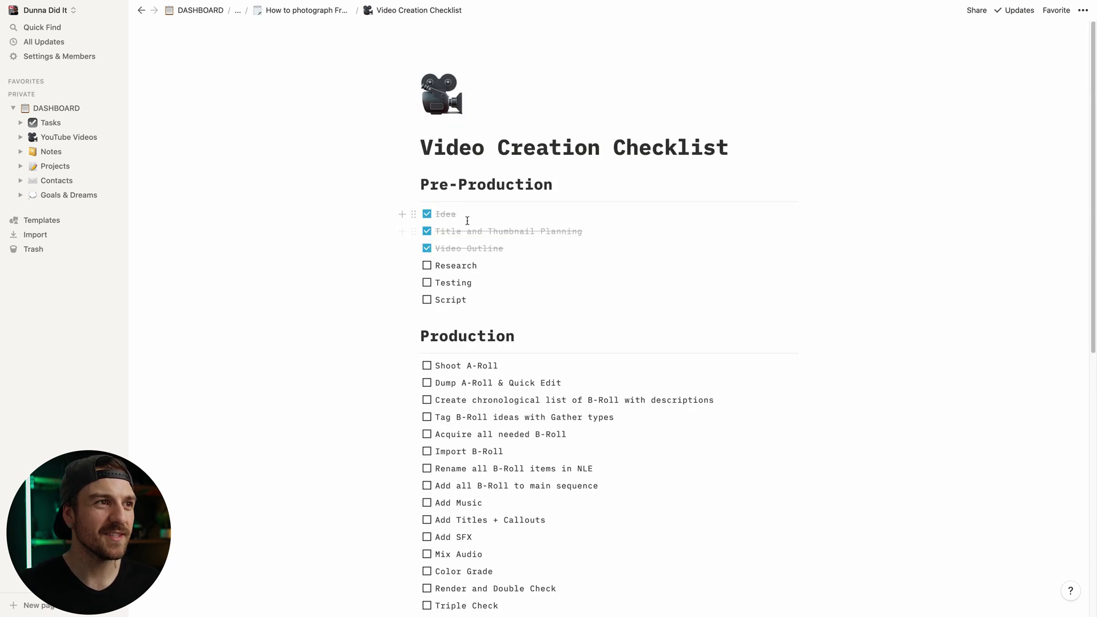
{"action": "left_click", "coordinate": [426, 248]}
{"action": "left_click", "coordinate": [426, 231]}
{"action": "left_click", "coordinate": [426, 213]}
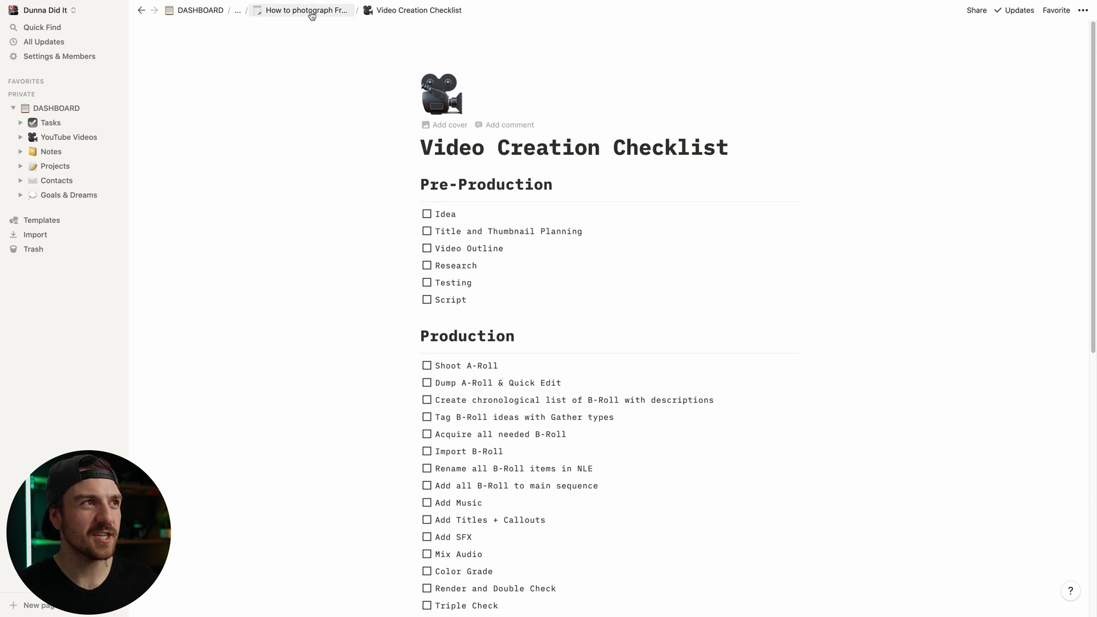
{"action": "left_click", "coordinate": [308, 10]}
{"action": "scroll", "coordinate": [448, 287], "scroll_direction": "down", "scroll_amount": 7}
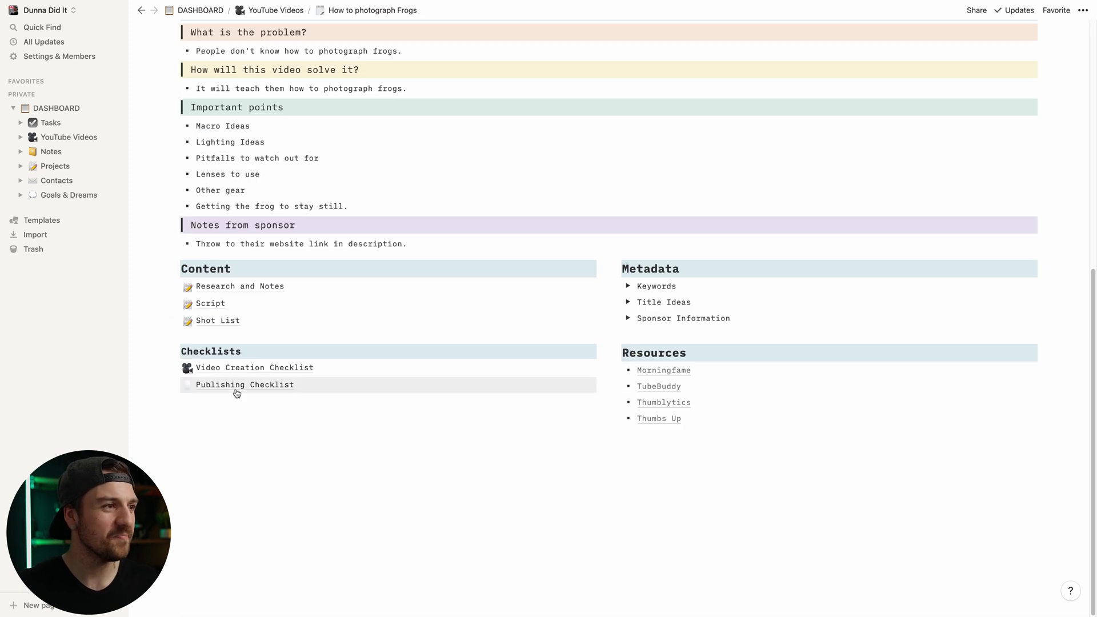
{"action": "left_click", "coordinate": [213, 386]}
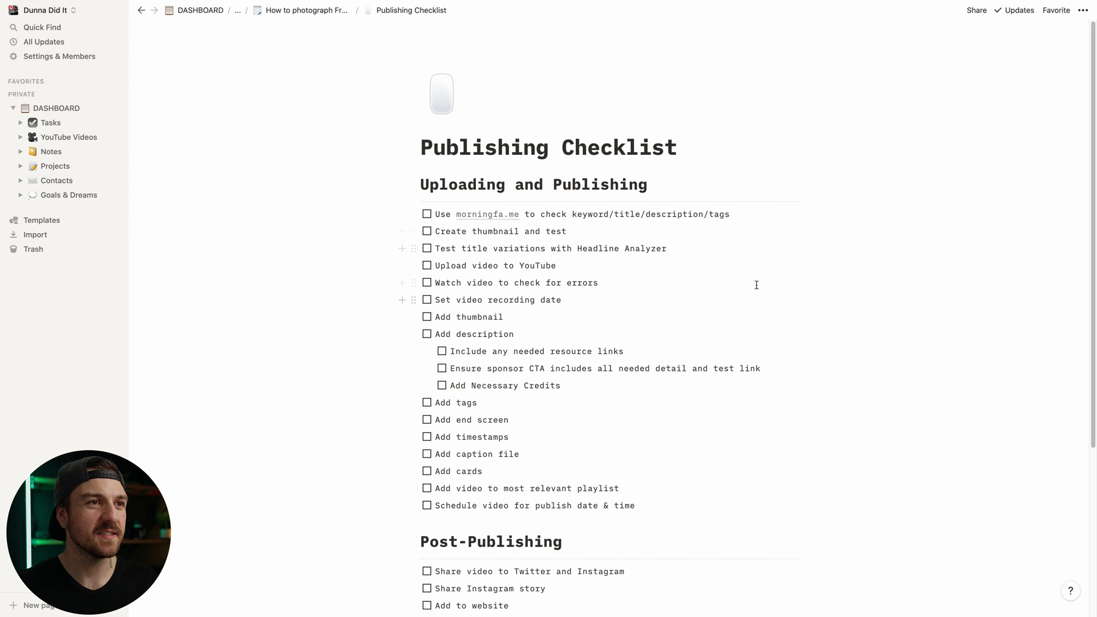
{"action": "scroll", "coordinate": [756, 285], "scroll_direction": "down", "scroll_amount": 3}
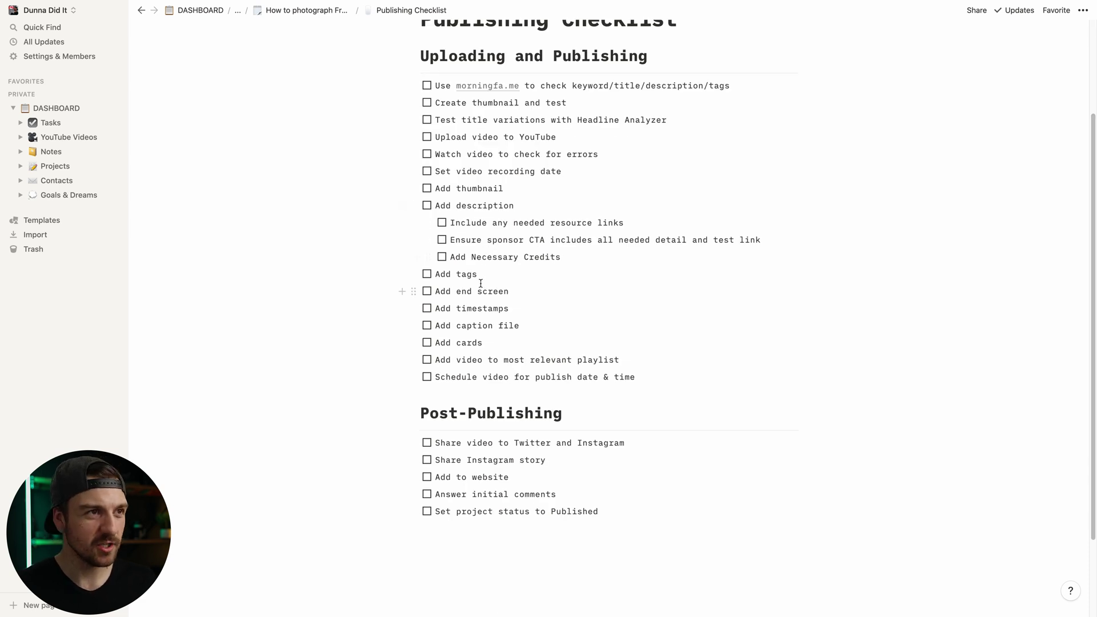
{"action": "key", "text": "super+bracketleft"}
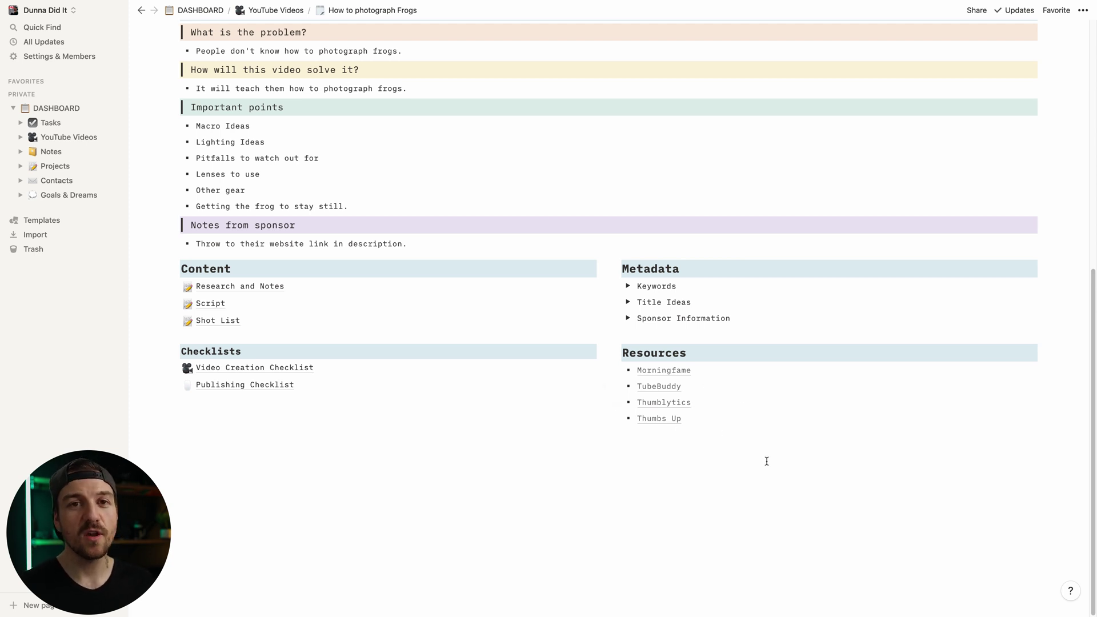
{"action": "scroll", "coordinate": [513, 228], "scroll_direction": "up", "scroll_amount": 10}
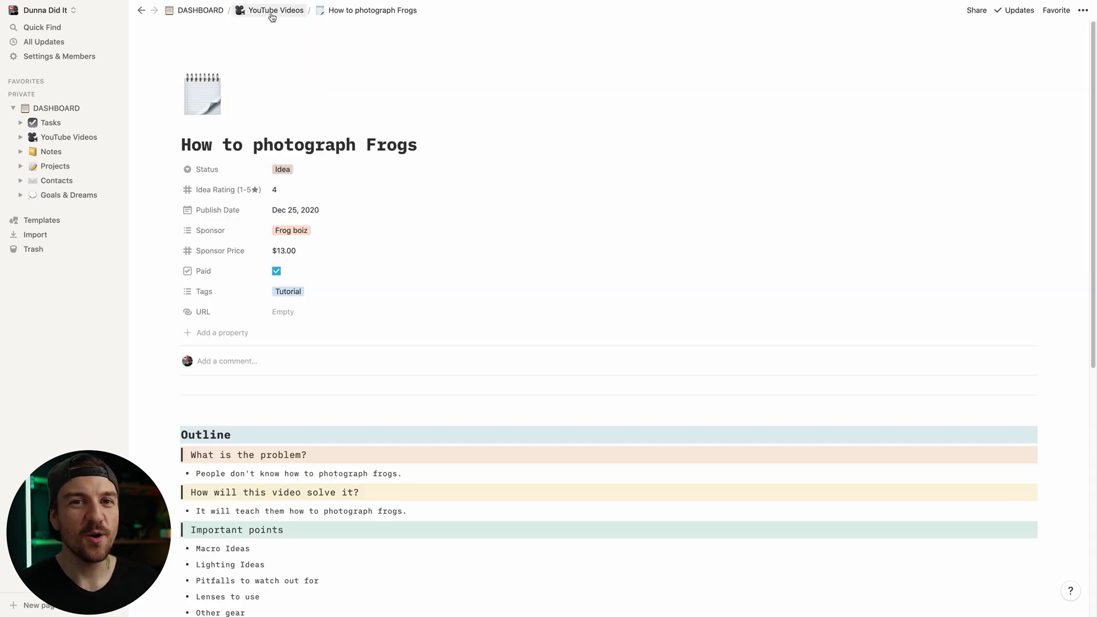
{"action": "scroll", "coordinate": [354, 430], "scroll_direction": "down", "scroll_amount": 6}
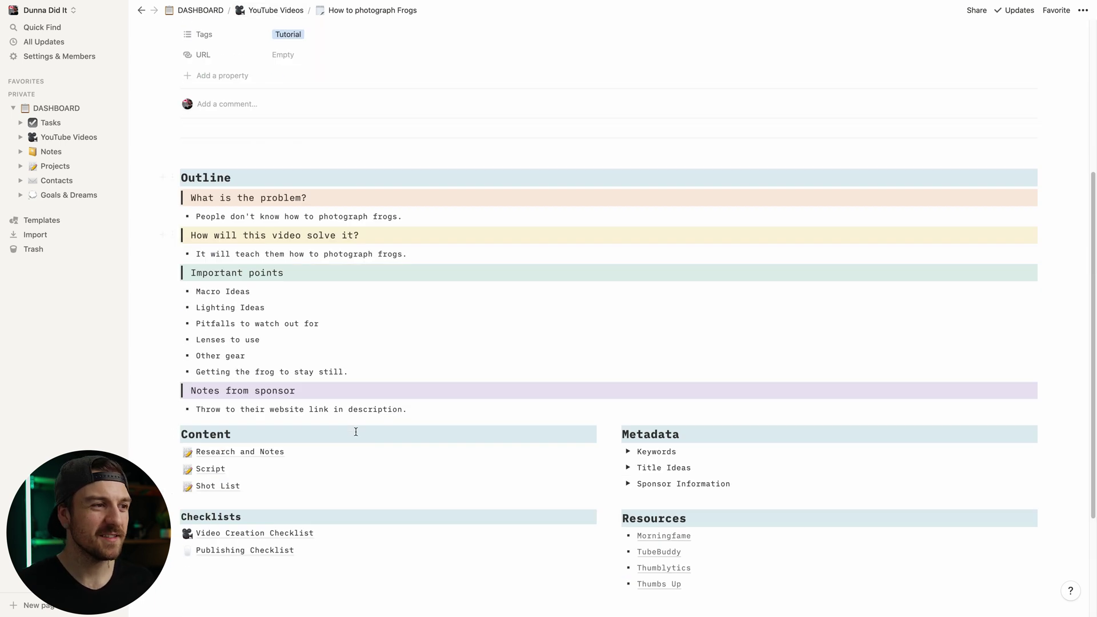
{"action": "scroll", "coordinate": [355, 431], "scroll_direction": "up", "scroll_amount": 6}
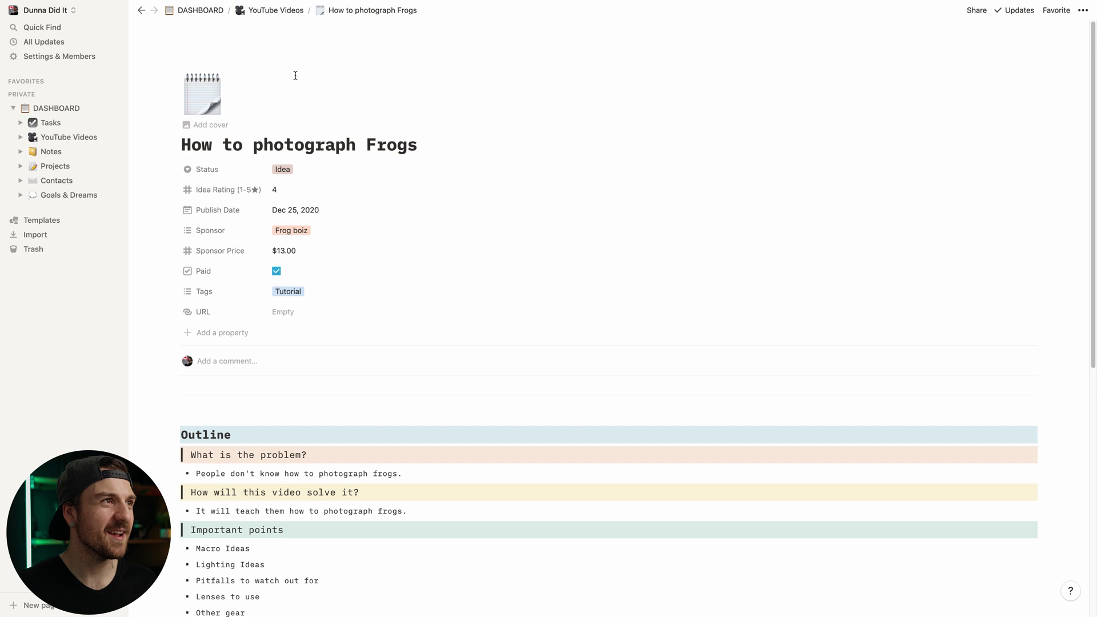
Step: Go to the YouTube Videos board and peek into the DaVinci Resolve video's outline
{"action": "left_click", "coordinate": [277, 10]}
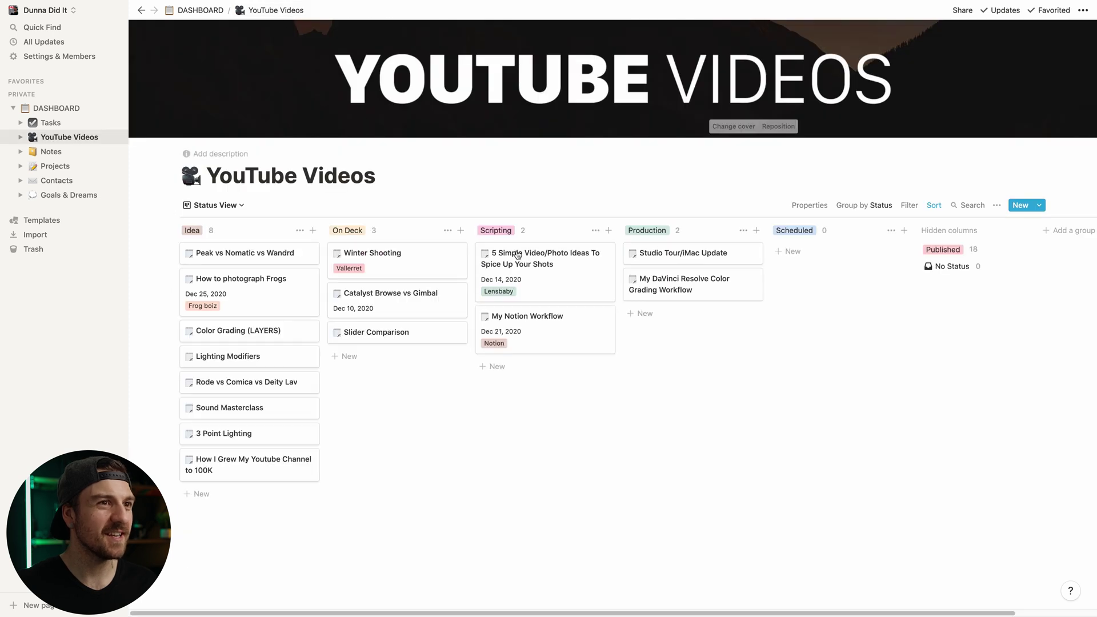
{"action": "left_click", "coordinate": [690, 290]}
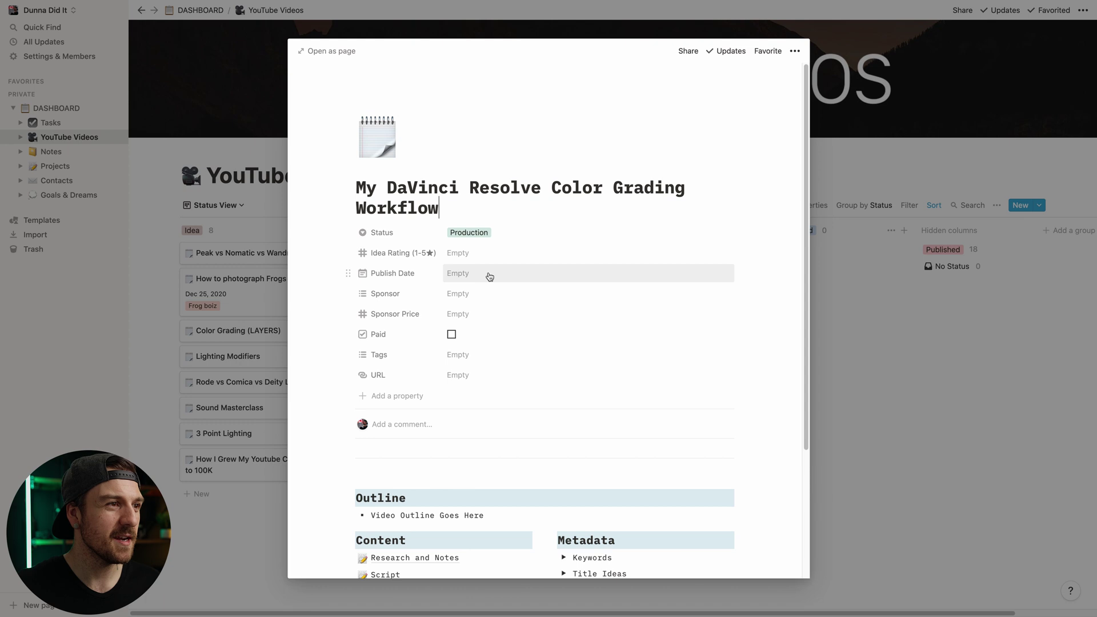
{"action": "scroll", "coordinate": [500, 297], "scroll_direction": "down", "scroll_amount": 3}
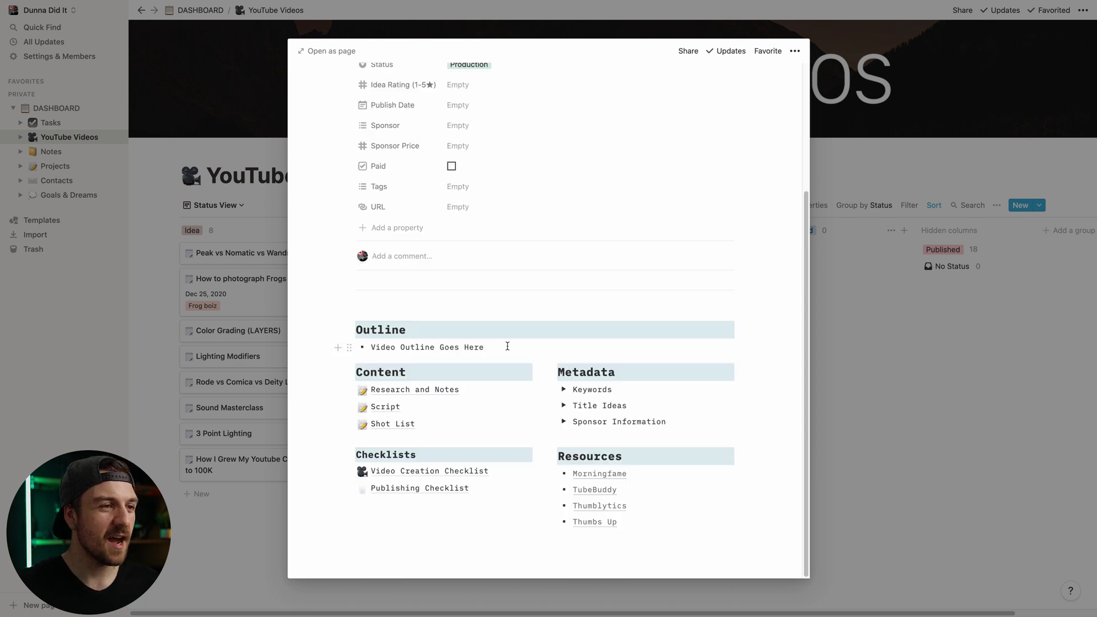
{"action": "left_click", "coordinate": [507, 345]}
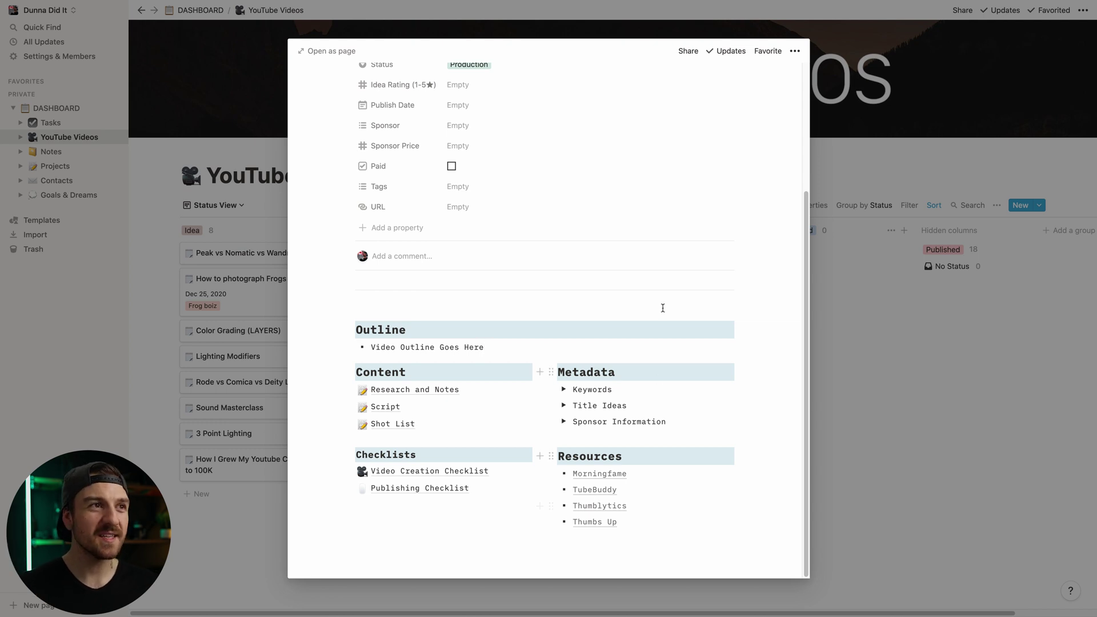
{"action": "scroll", "coordinate": [676, 242], "scroll_direction": "up", "scroll_amount": 3}
{"action": "scroll", "coordinate": [662, 249], "scroll_direction": "down", "scroll_amount": 3}
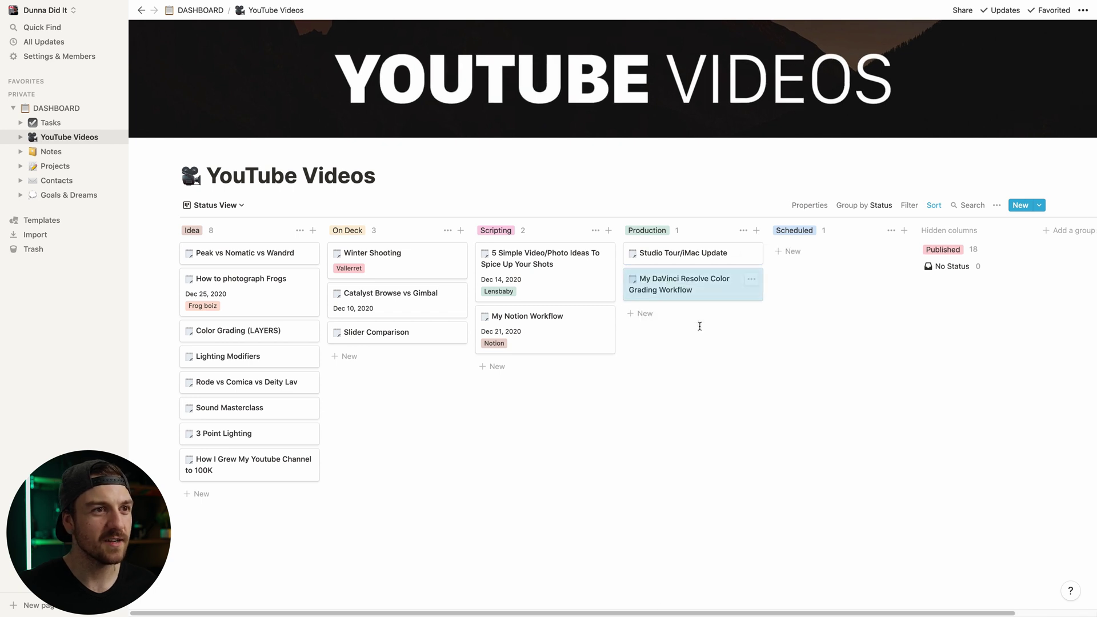
Step: Set the DaVinci Resolve video's Publish Date to Dec 14, 2020, then show the Calendar view
{"action": "left_click", "coordinate": [686, 291]}
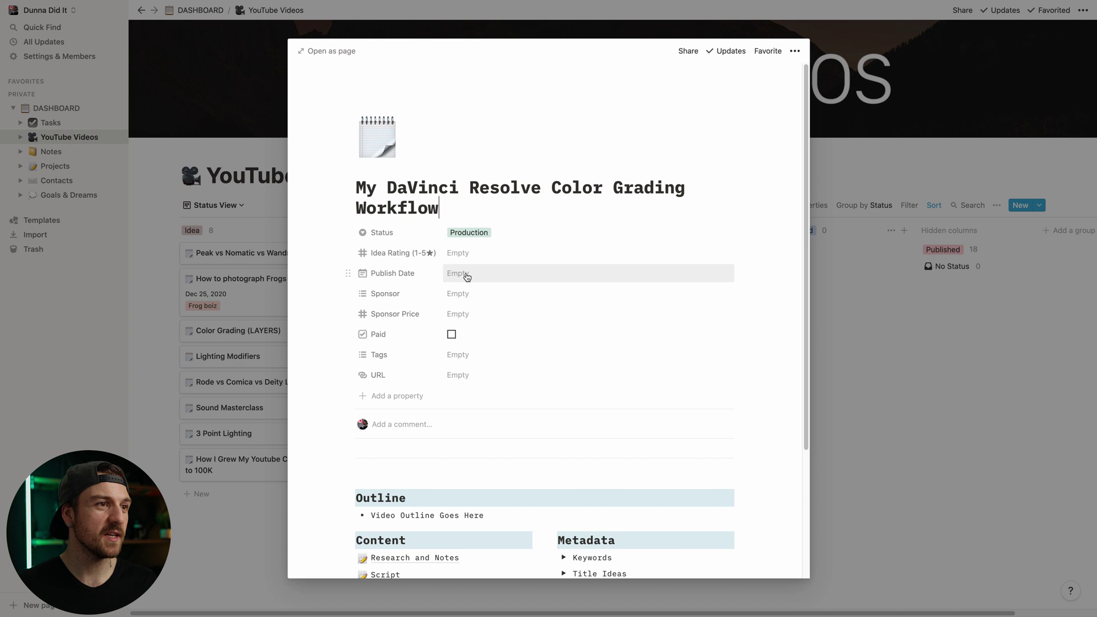
{"action": "left_click", "coordinate": [466, 275]}
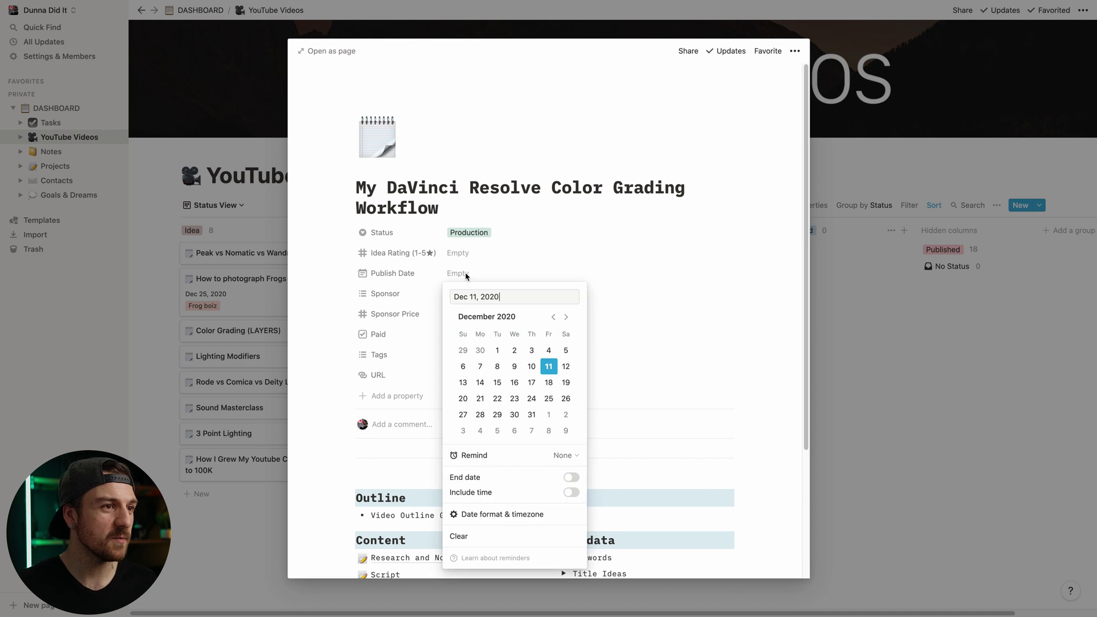
{"action": "left_click", "coordinate": [480, 384]}
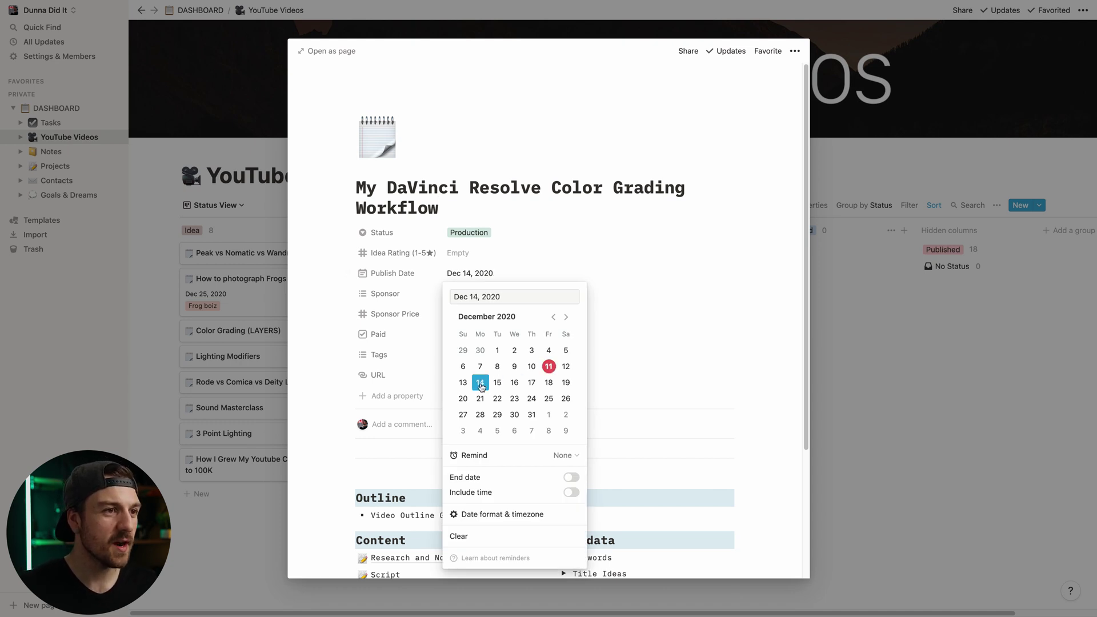
{"action": "left_click", "coordinate": [644, 273]}
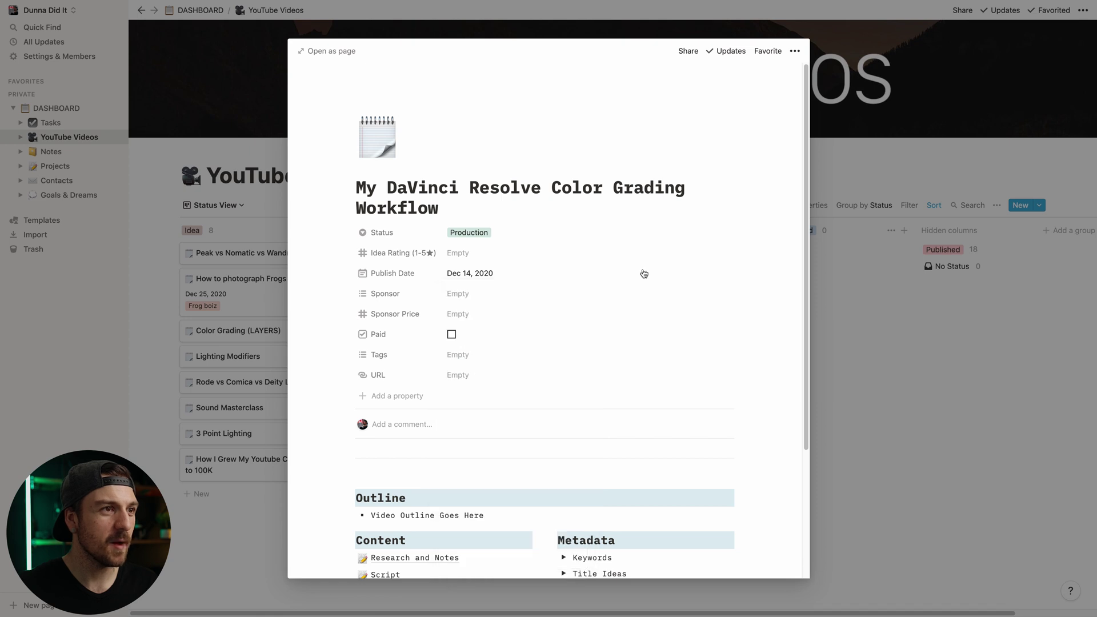
{"action": "left_click", "coordinate": [217, 224]}
{"action": "left_click", "coordinate": [240, 205]}
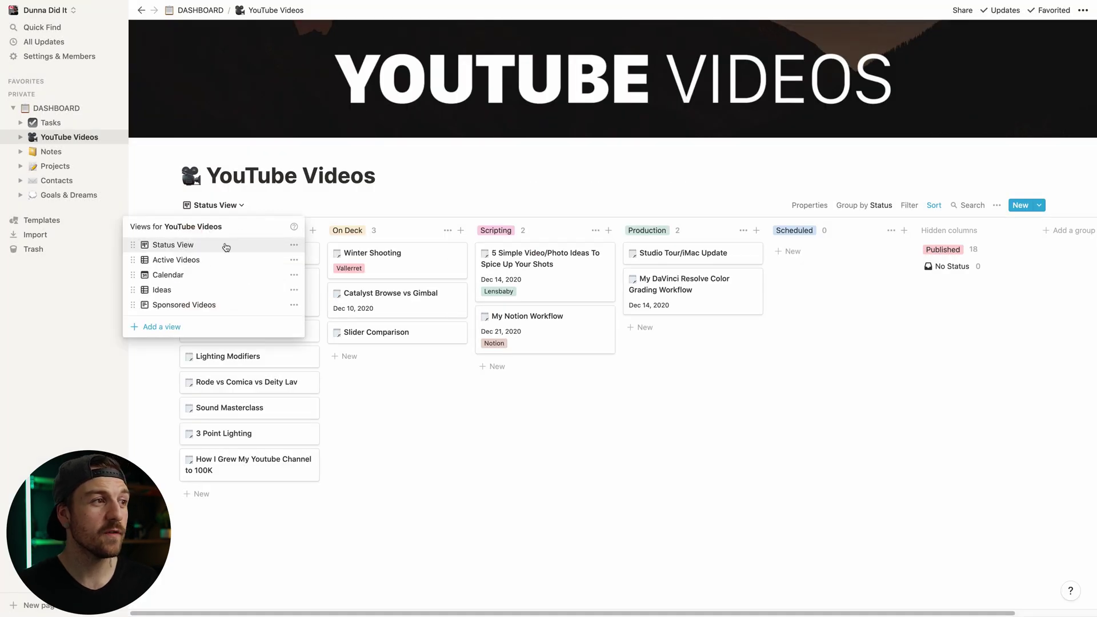
{"action": "left_click", "coordinate": [209, 280]}
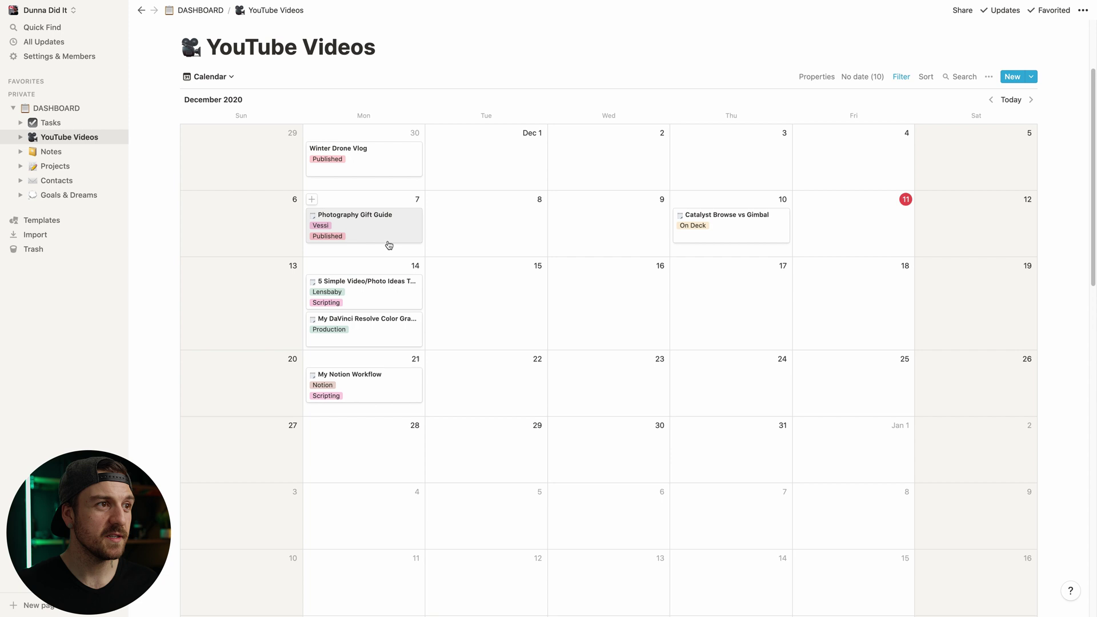
Step: Drag Catalyst Browse vs Gimbal from Dec 10 to Dec 28 and check its page
{"action": "scroll", "coordinate": [539, 263], "scroll_direction": "down", "scroll_amount": 2}
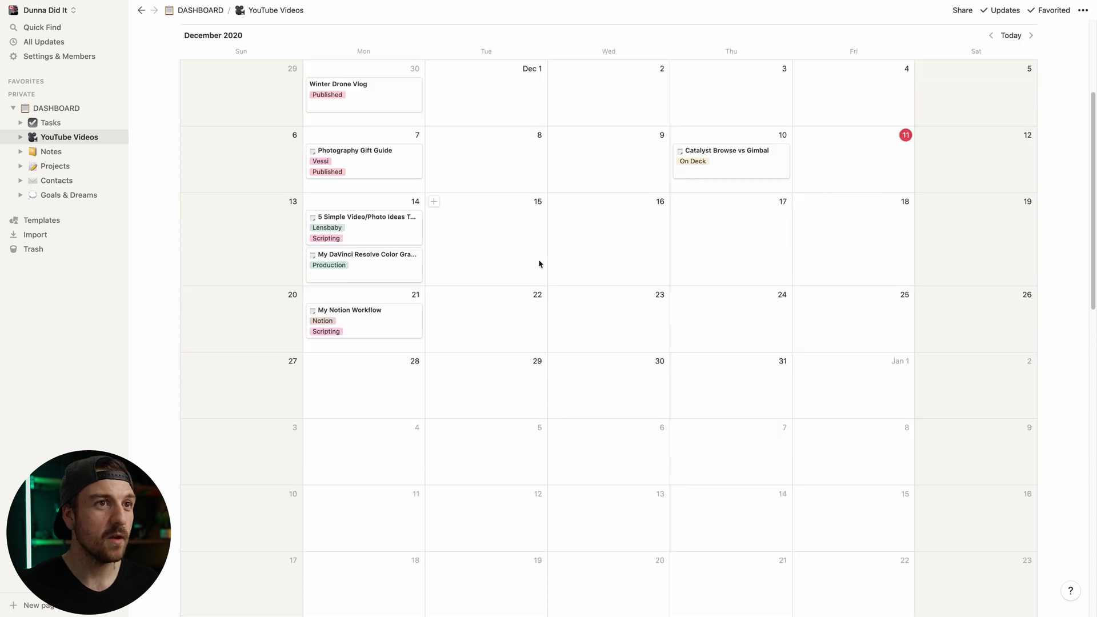
{"action": "scroll", "coordinate": [539, 264], "scroll_direction": "up", "scroll_amount": 2}
{"action": "left_click_drag", "start_coordinate": [727, 225], "coordinate": [375, 444]}
{"action": "left_click", "coordinate": [373, 451]}
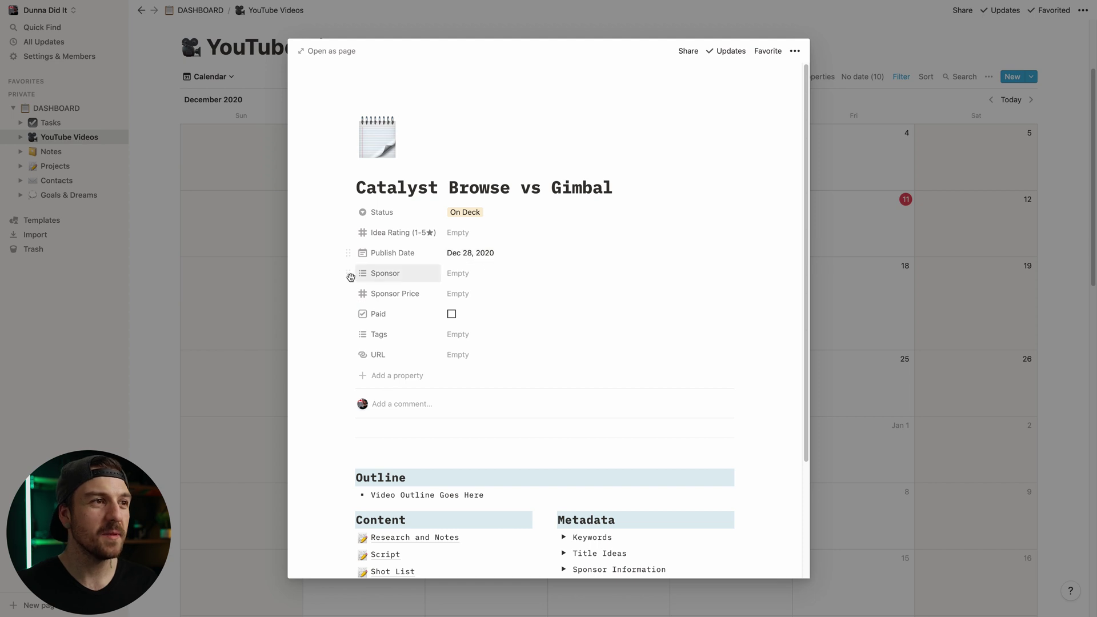
{"action": "left_click", "coordinate": [258, 234]}
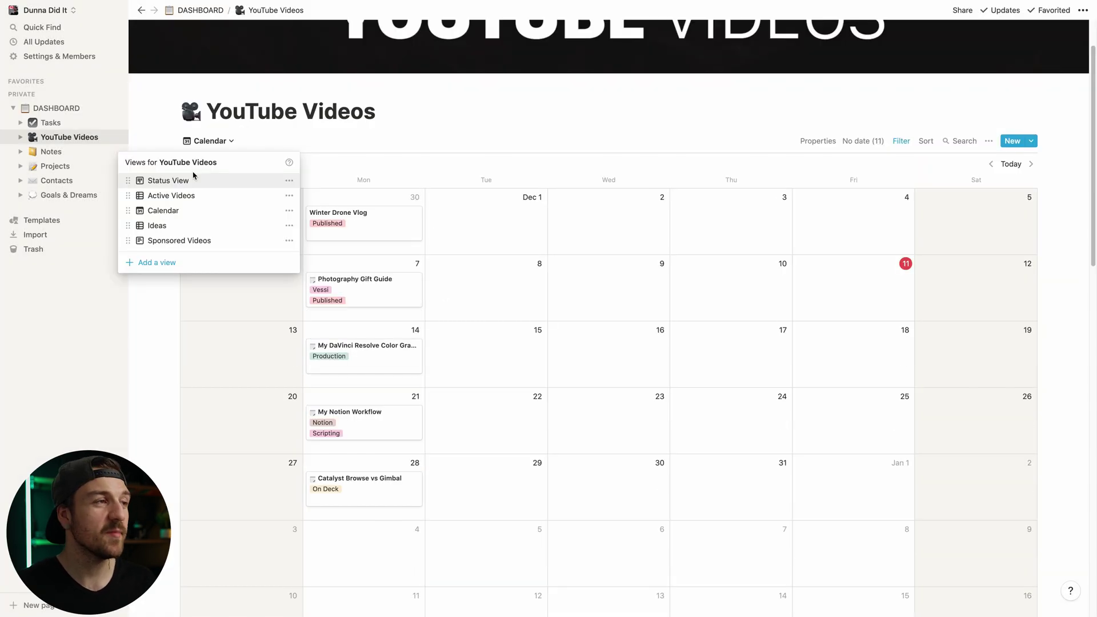
Step: Step the database through Status View, Active Videos and Ideas, ending on Sponsored Videos
{"action": "left_click", "coordinate": [189, 180]}
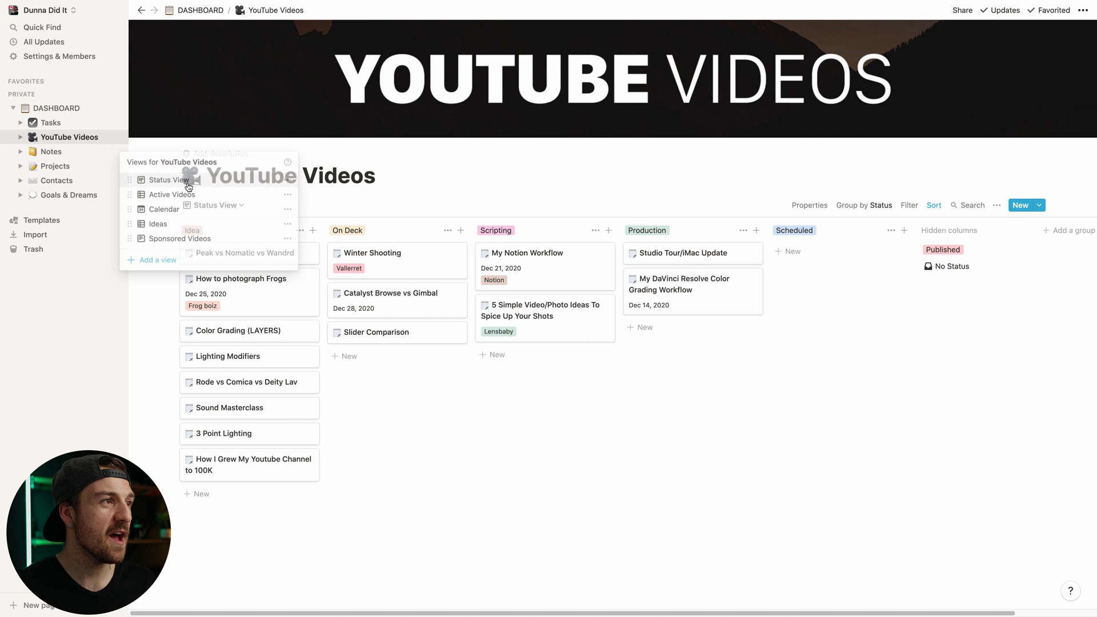
{"action": "left_click", "coordinate": [236, 210]}
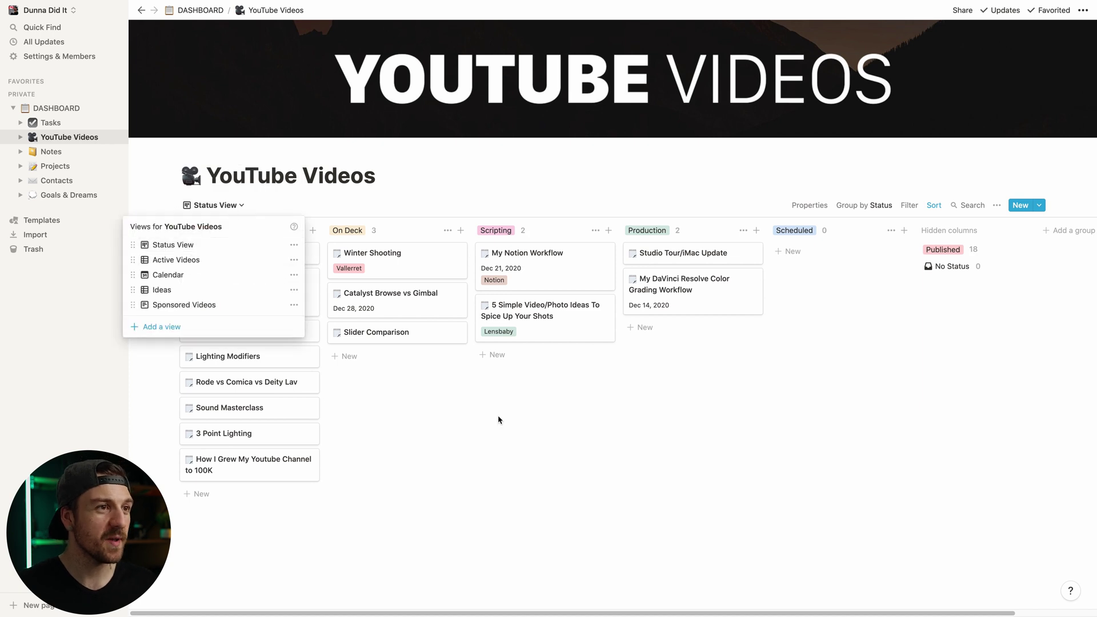
{"action": "left_click", "coordinate": [229, 266]}
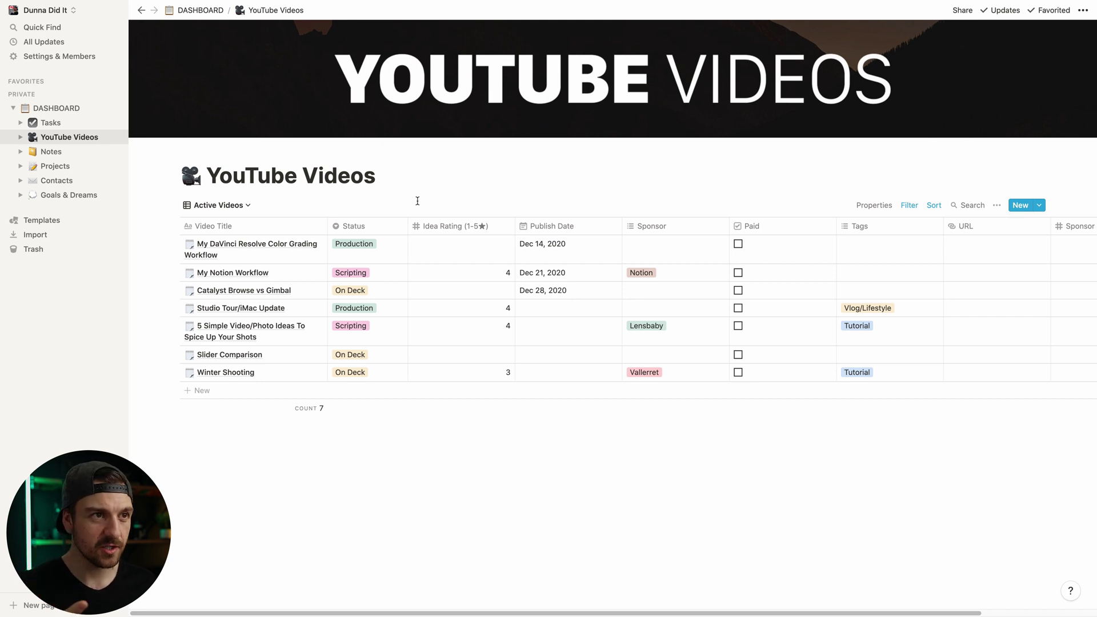
{"action": "left_click", "coordinate": [229, 206]}
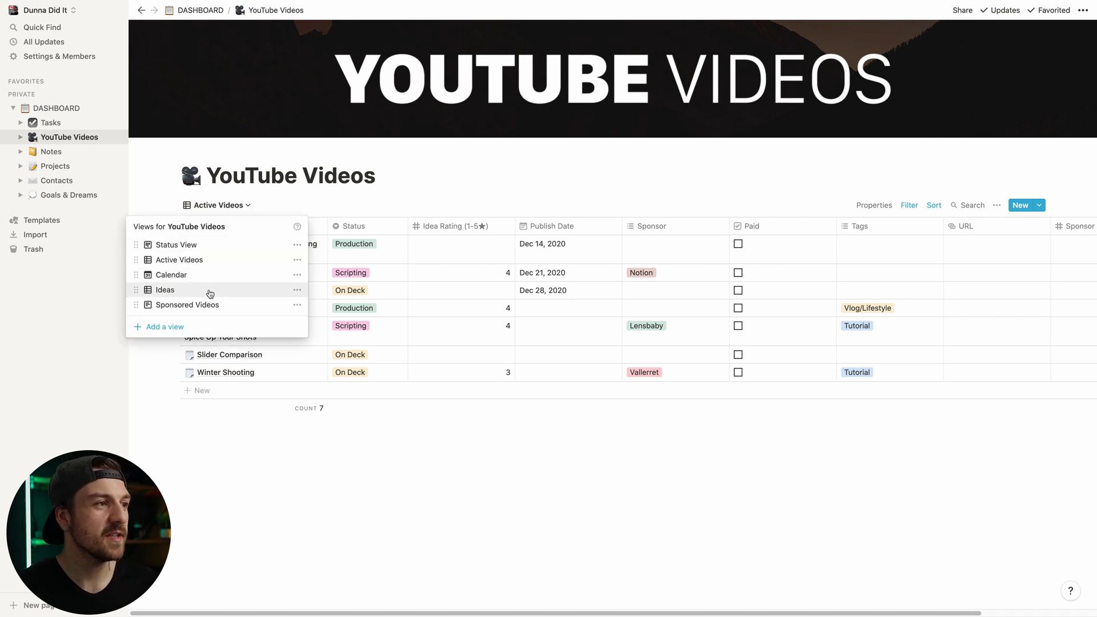
{"action": "left_click", "coordinate": [210, 293]}
{"action": "mouse_move", "coordinate": [341, 408]}
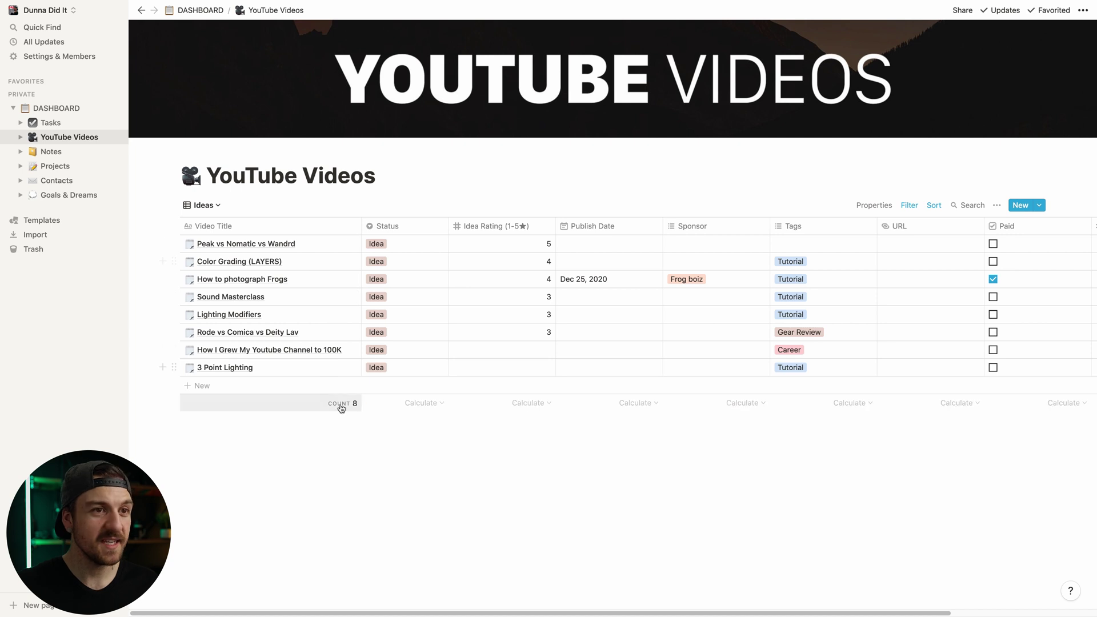
{"action": "left_click", "coordinate": [203, 205]}
{"action": "left_click", "coordinate": [208, 307]}
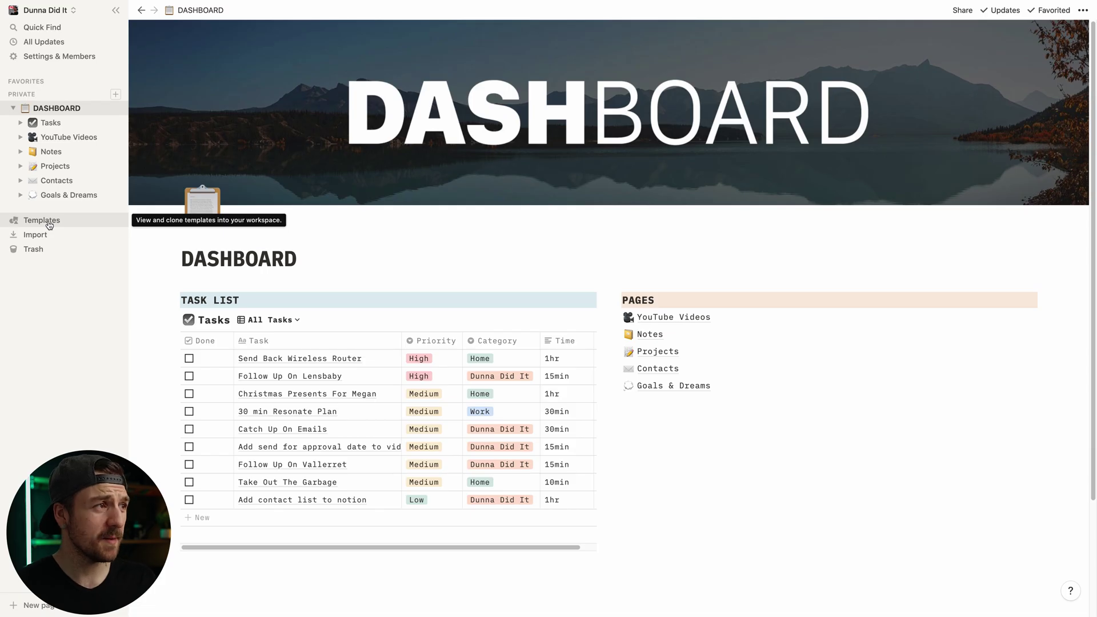
Step: In the template gallery, preview the Personal category's Reading List template
{"action": "left_click", "coordinate": [48, 221]}
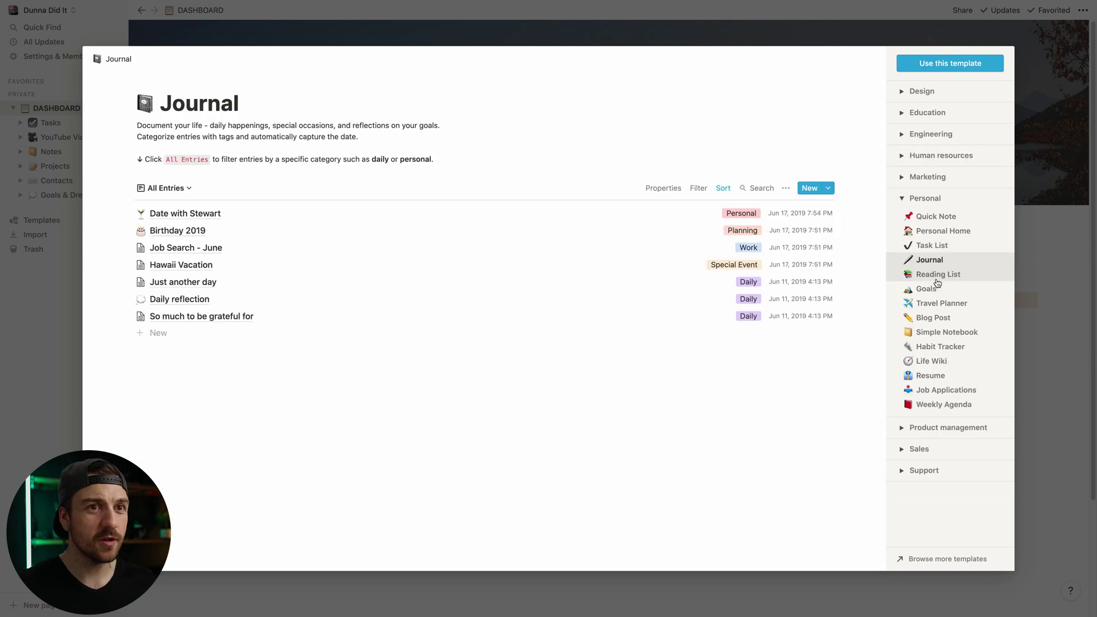
{"action": "left_click", "coordinate": [936, 279]}
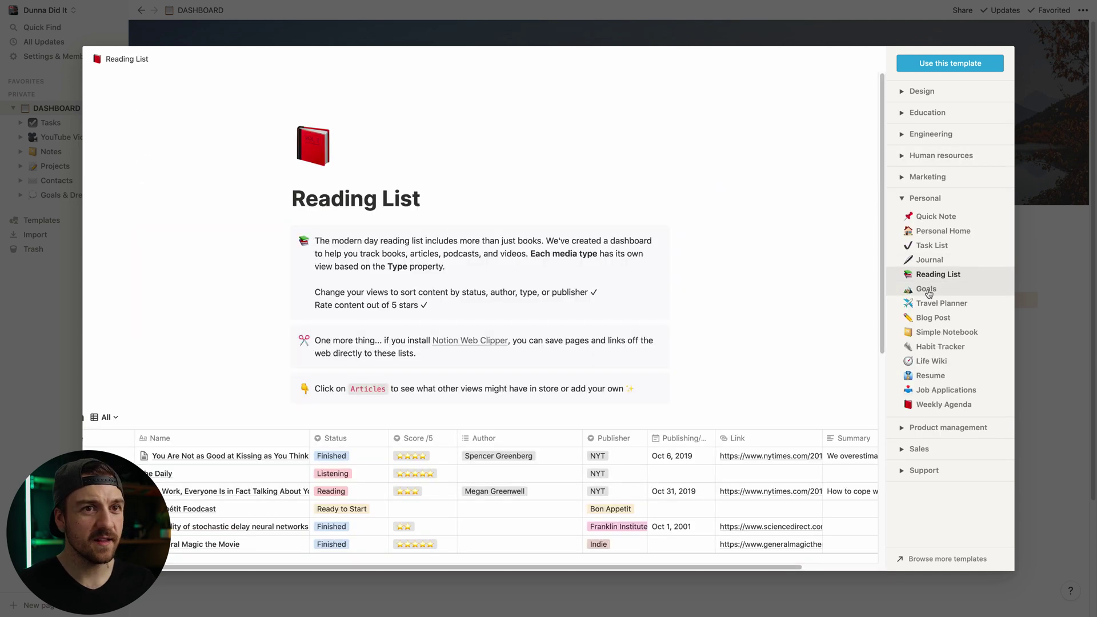
{"action": "left_click", "coordinate": [926, 289]}
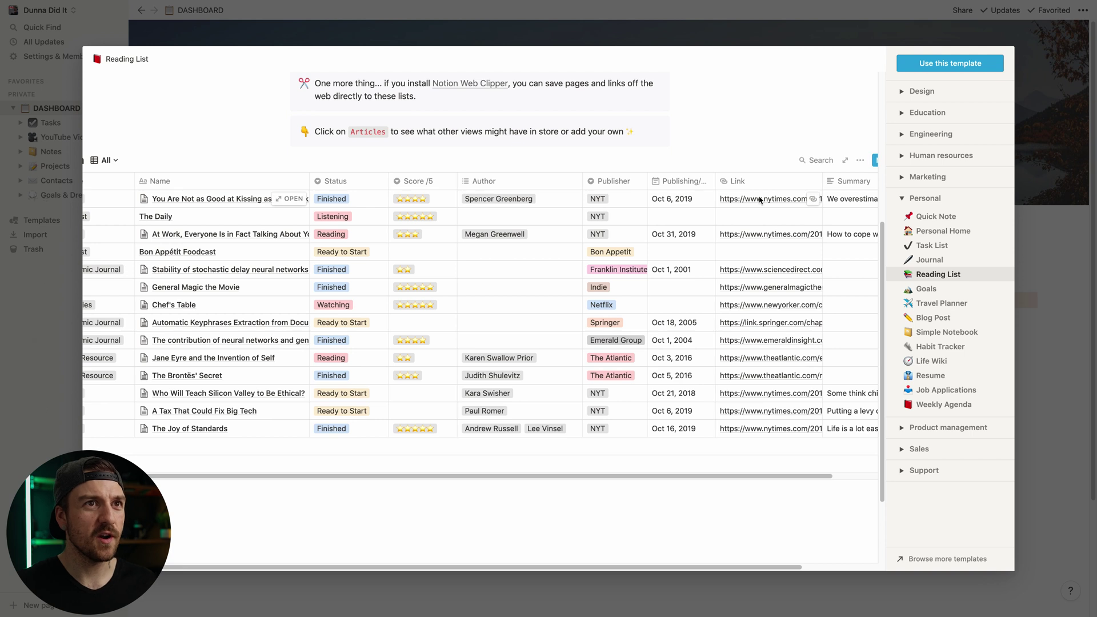
{"action": "scroll", "coordinate": [759, 200], "scroll_direction": "up", "scroll_amount": 5}
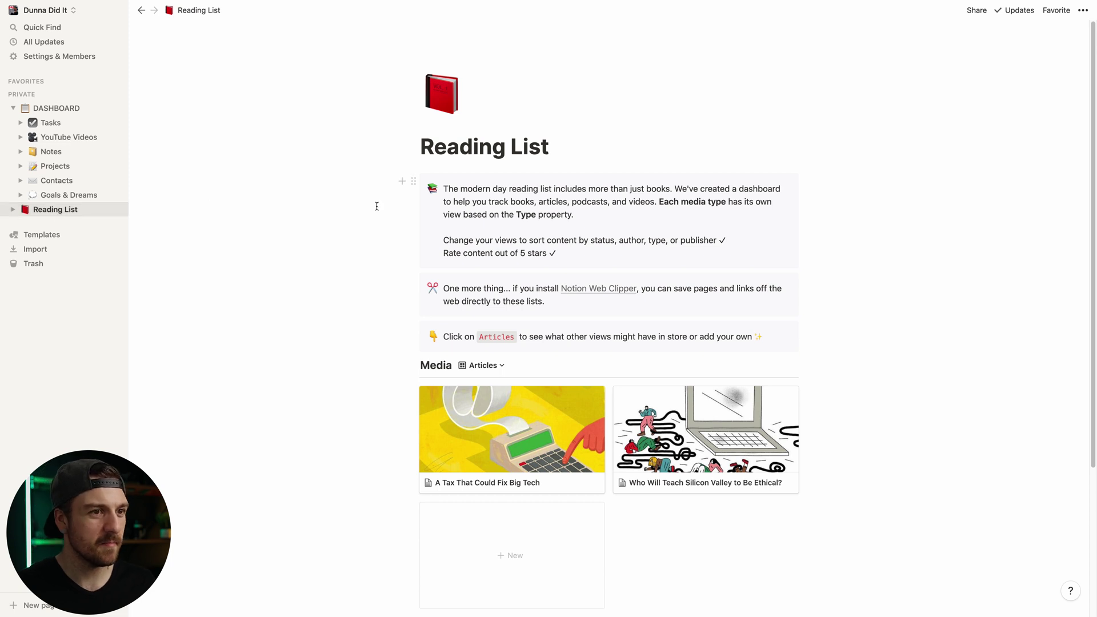
{"action": "scroll", "coordinate": [376, 206], "scroll_direction": "down", "scroll_amount": 4}
{"action": "scroll", "coordinate": [376, 206], "scroll_direction": "up", "scroll_amount": 4}
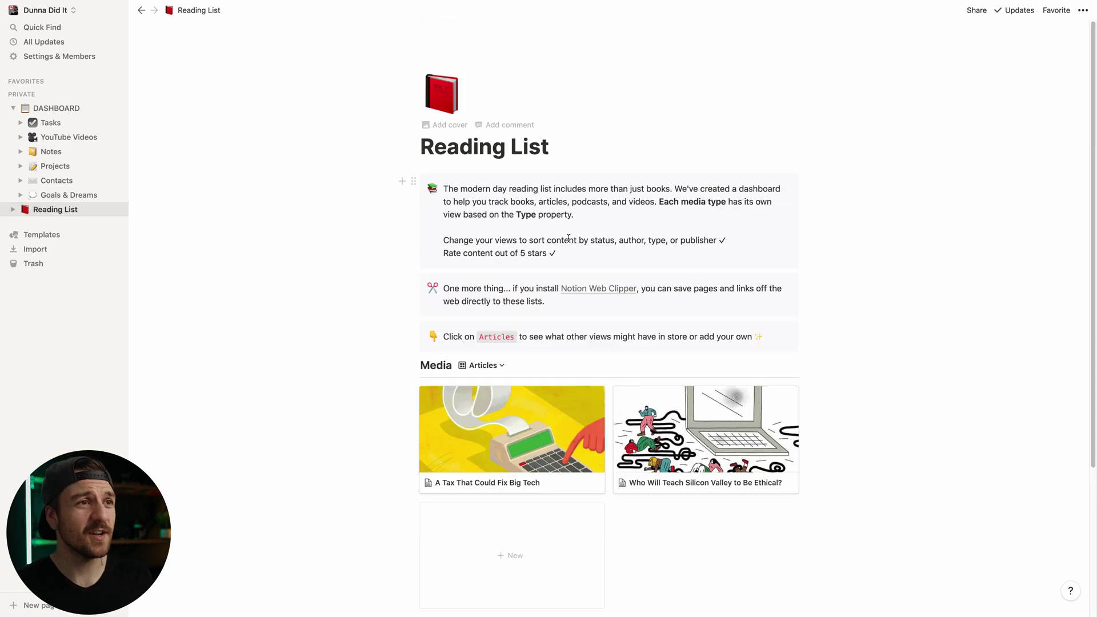